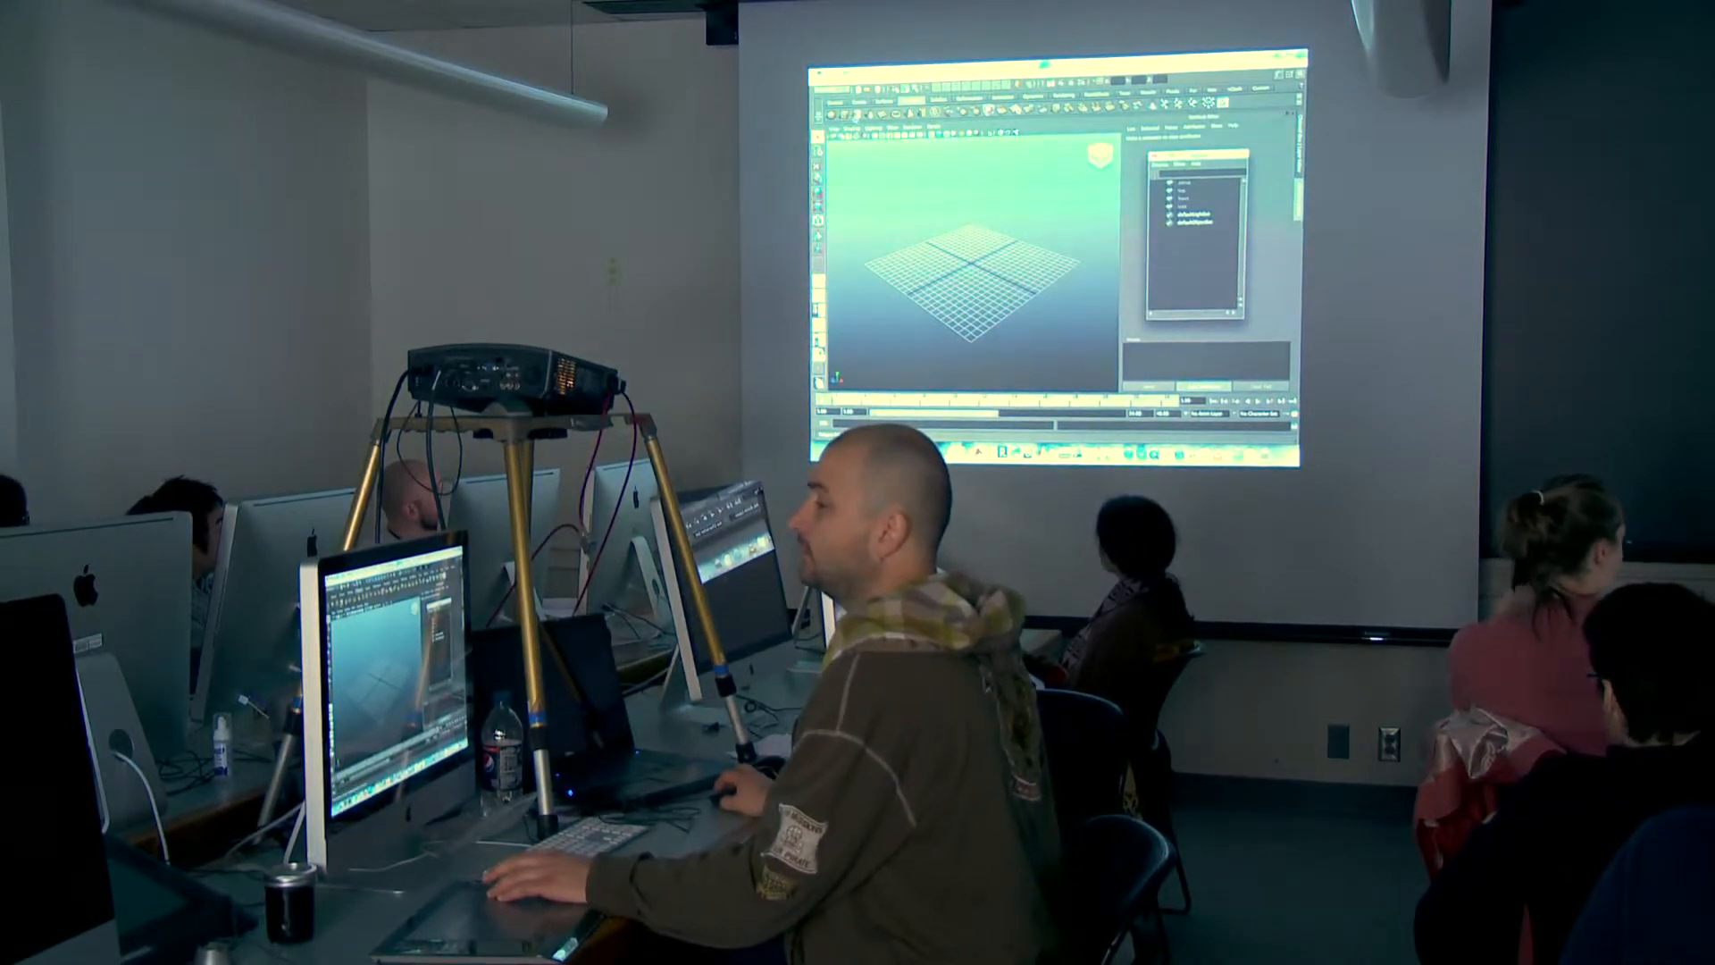
Step: Create a polygon cube above the grid's center and a polygon plane scaled uniformly to slightly larger than the grid
left_click(846, 114)
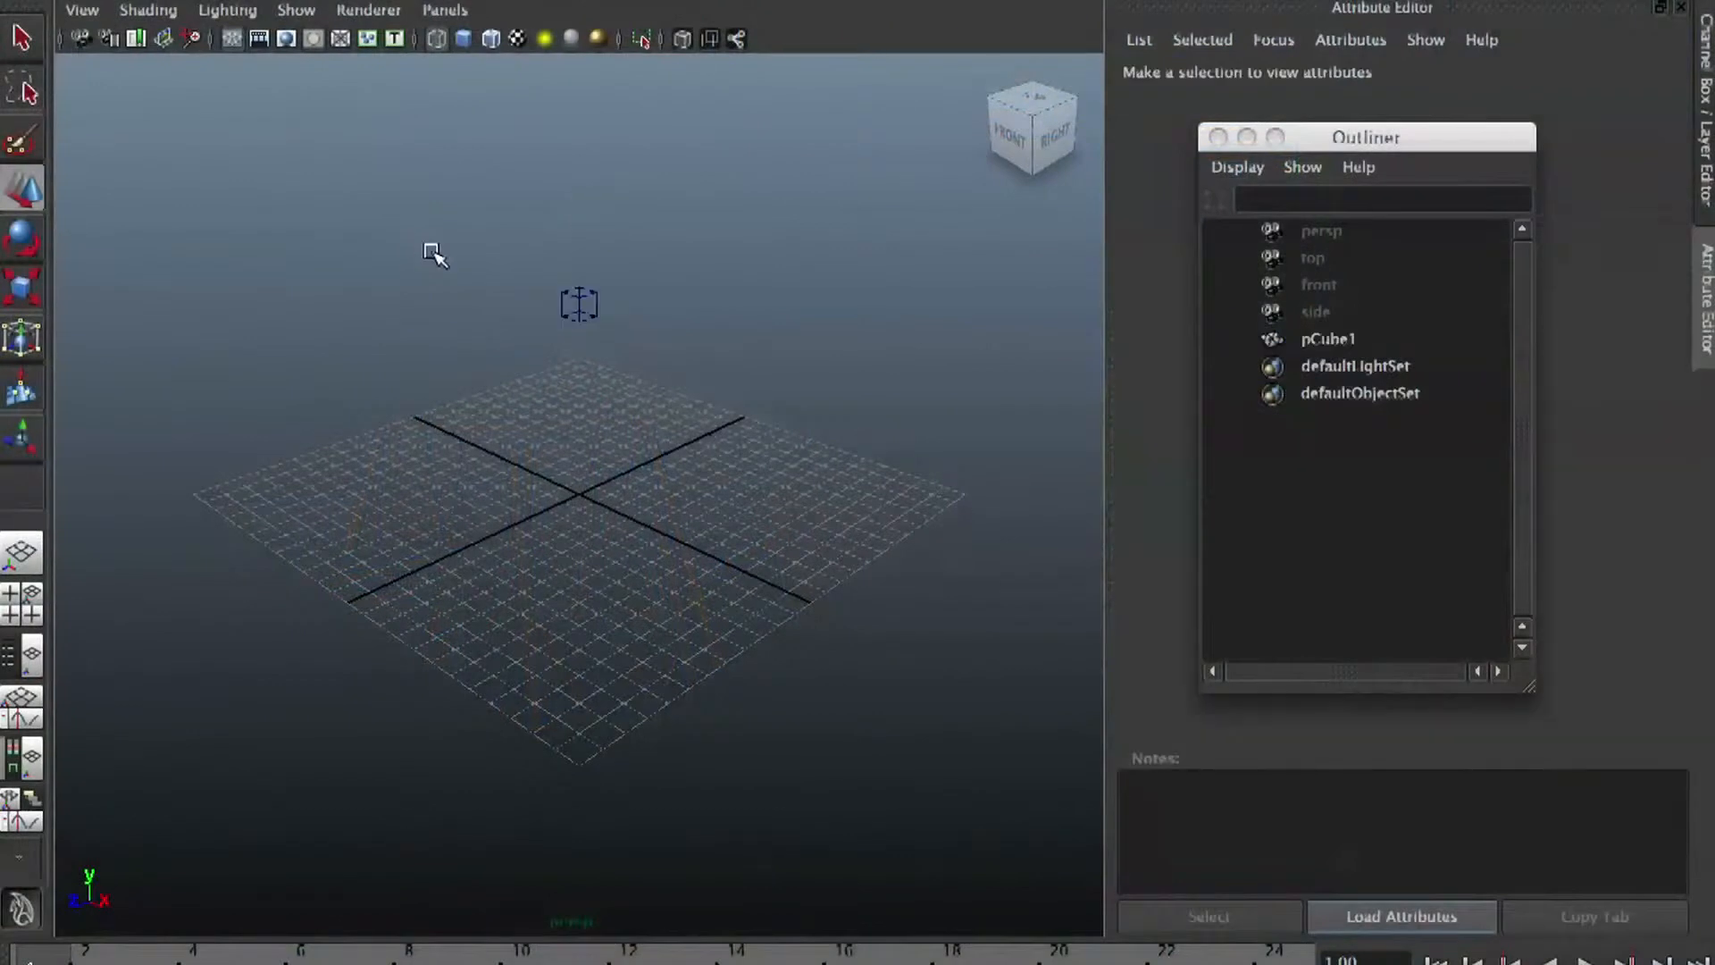
left_click_drag(432, 253, 769, 349)
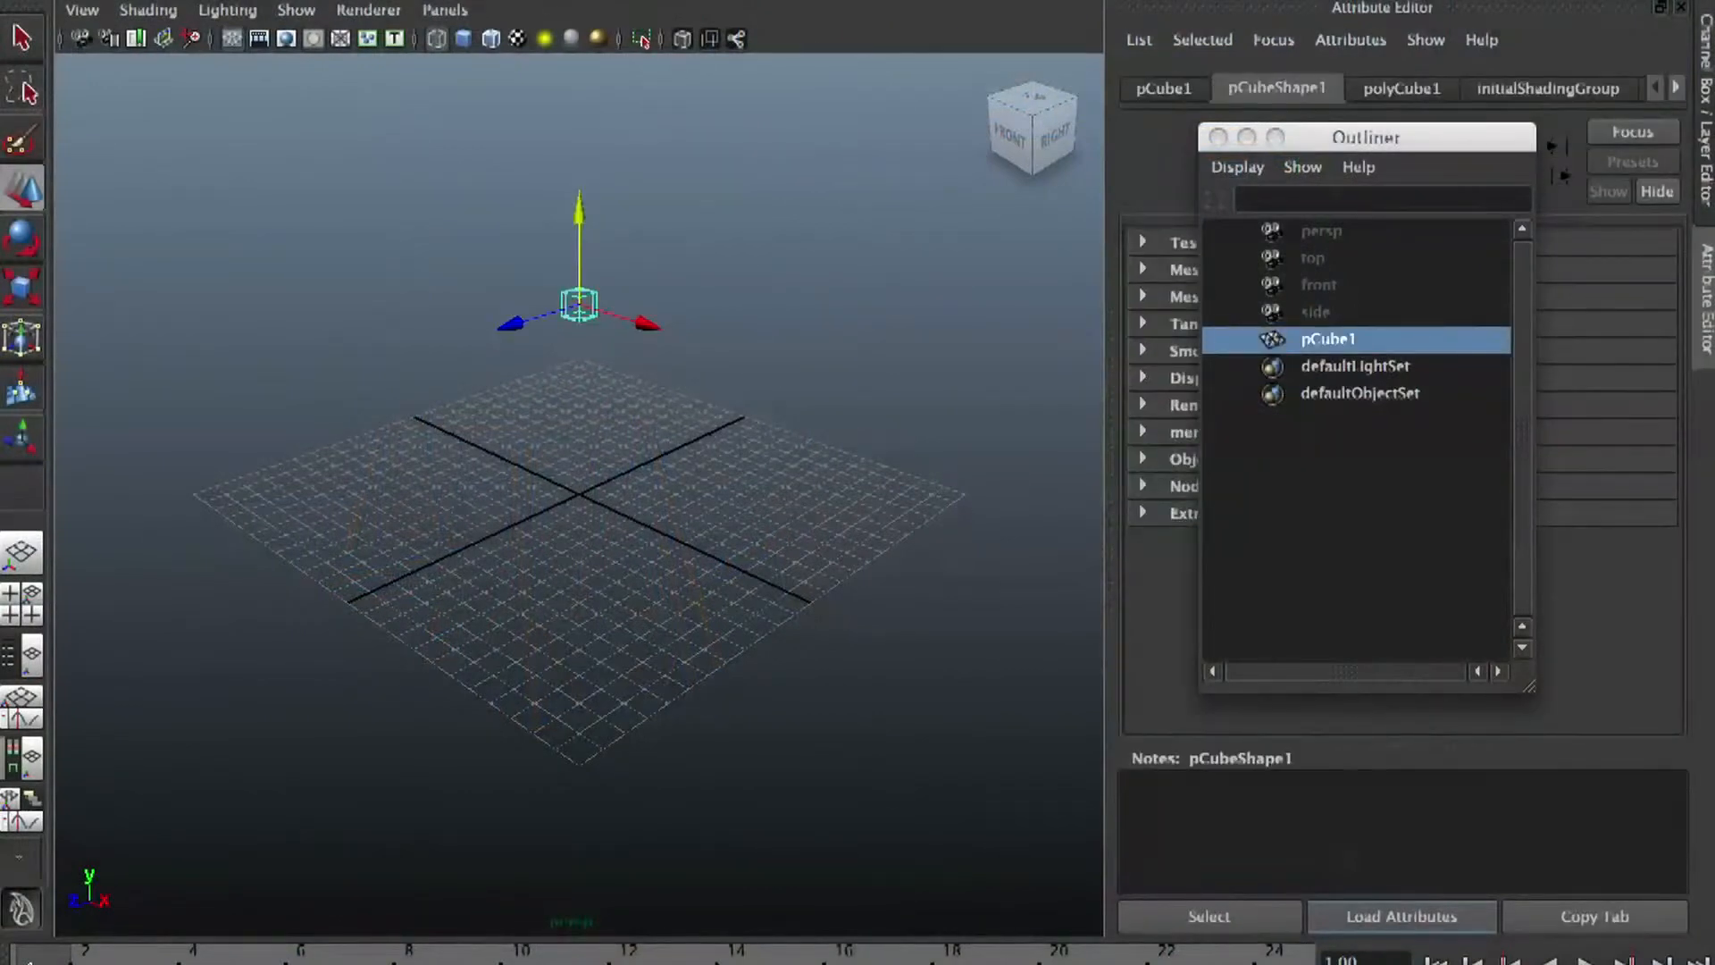
key("r")
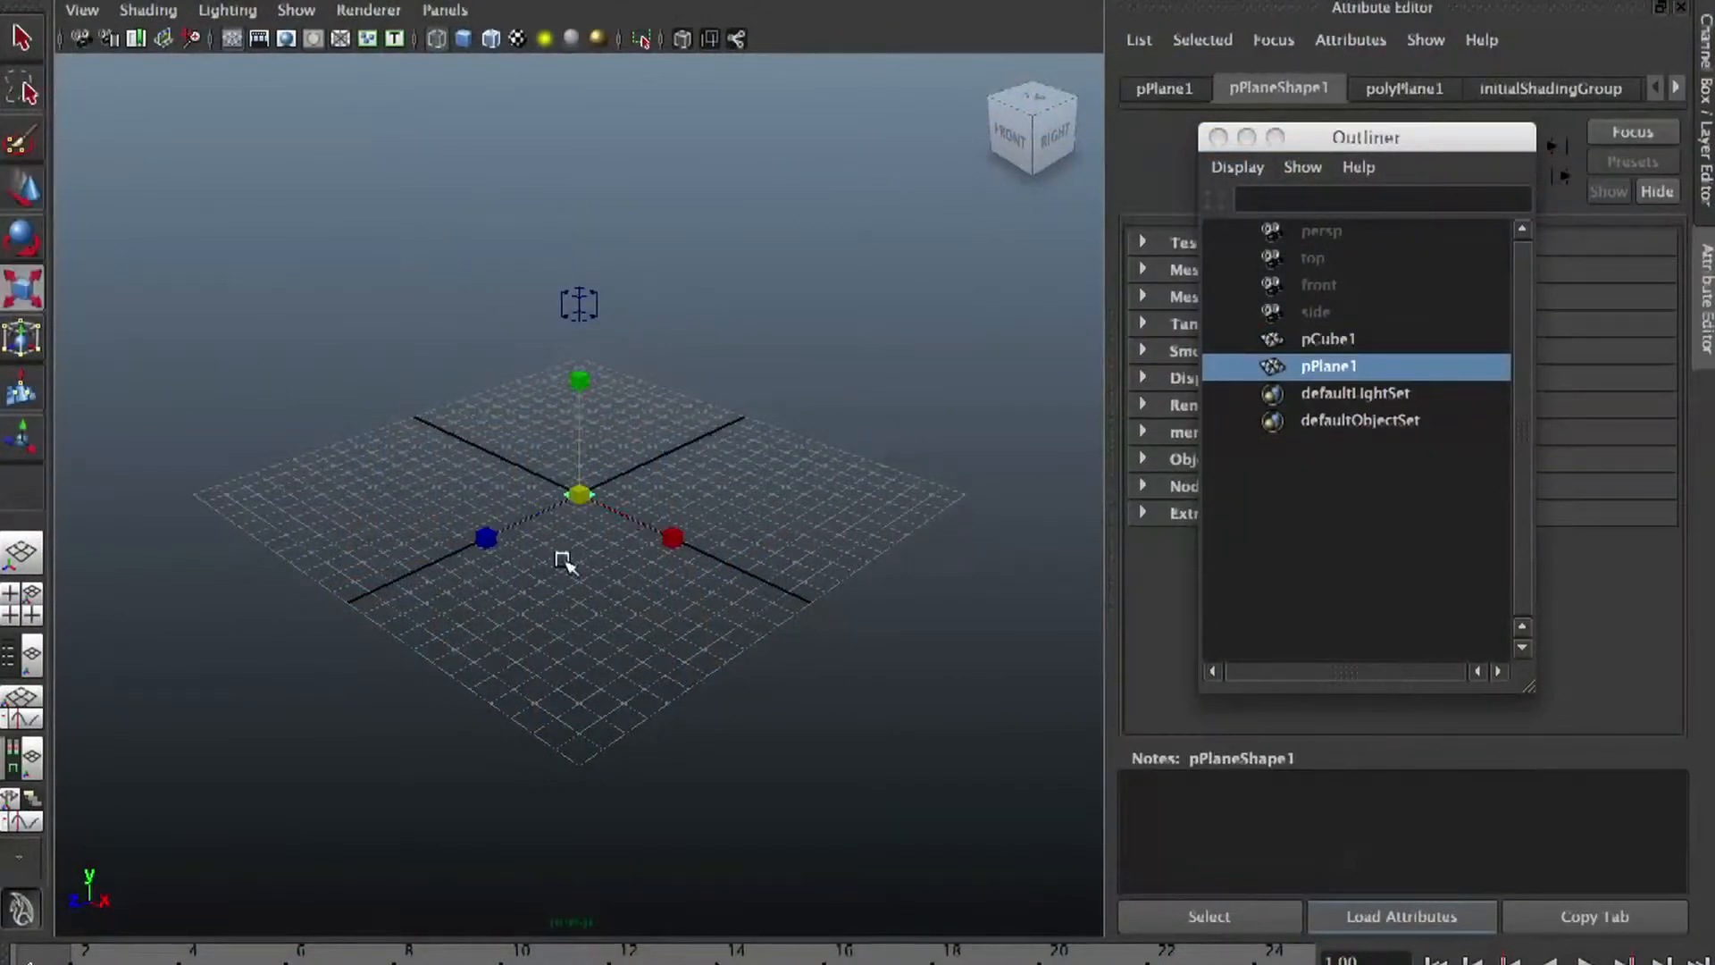
left_click_drag(579, 493, 1034, 513)
left_click(840, 297)
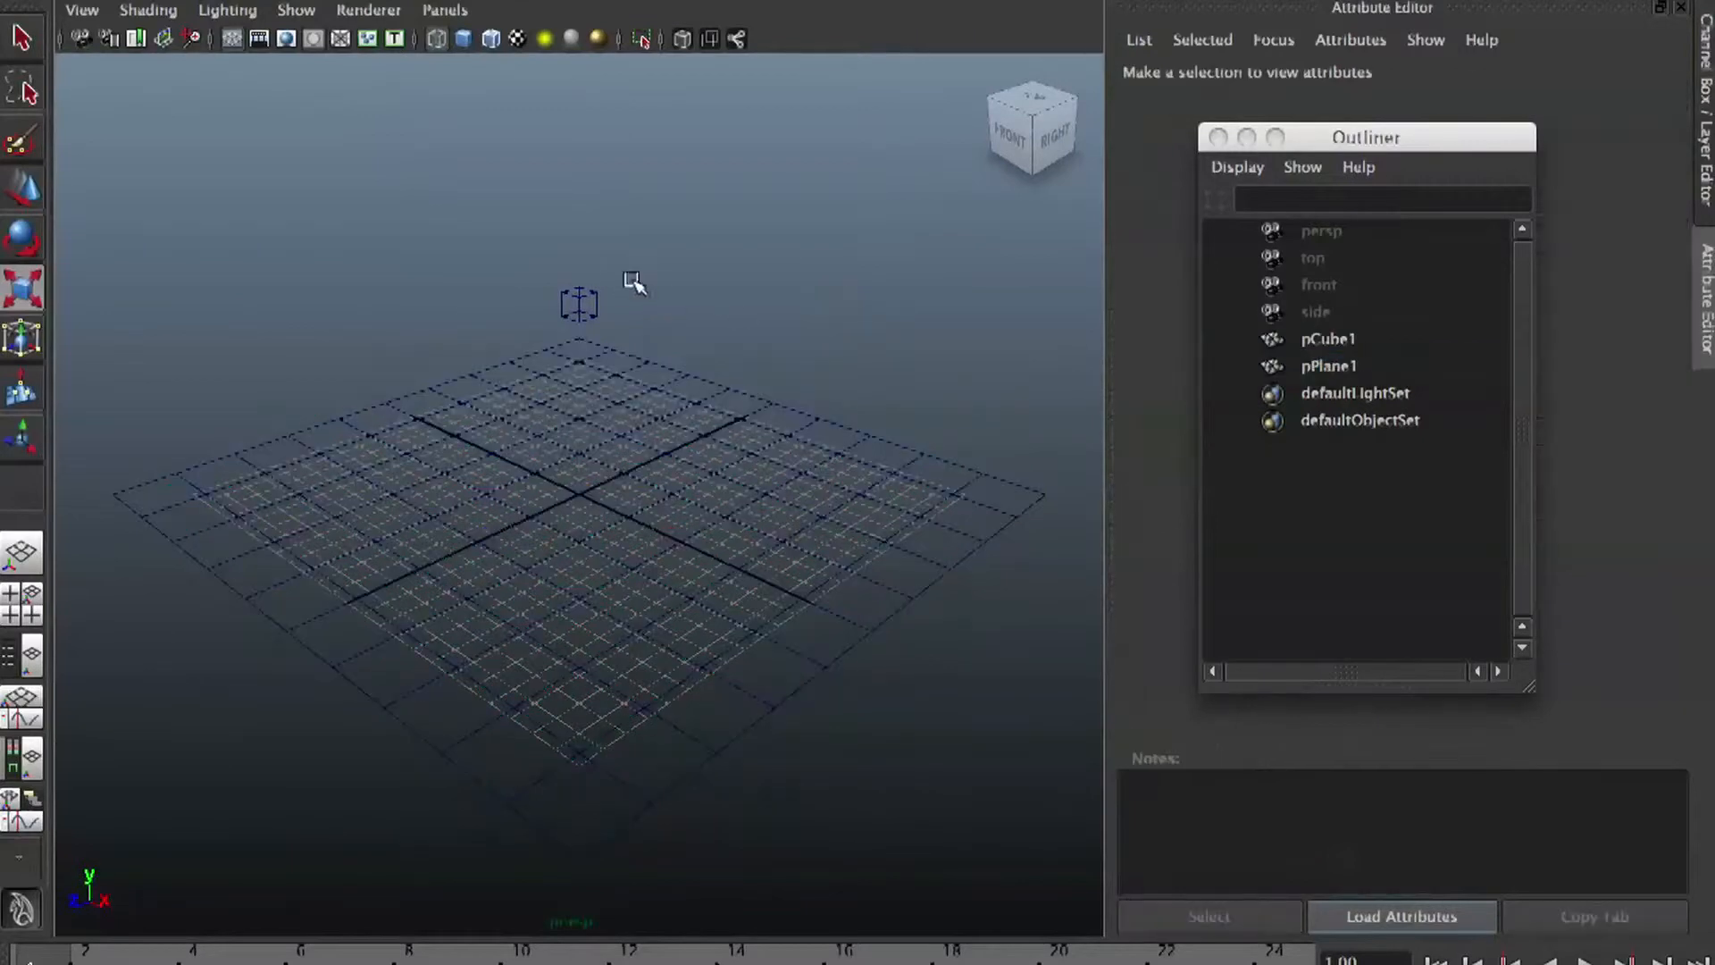
Step: Rotate the cube freely so it hangs tilted above the plane
left_click(590, 290)
left_click_drag(666, 340, 664, 320, "alt")
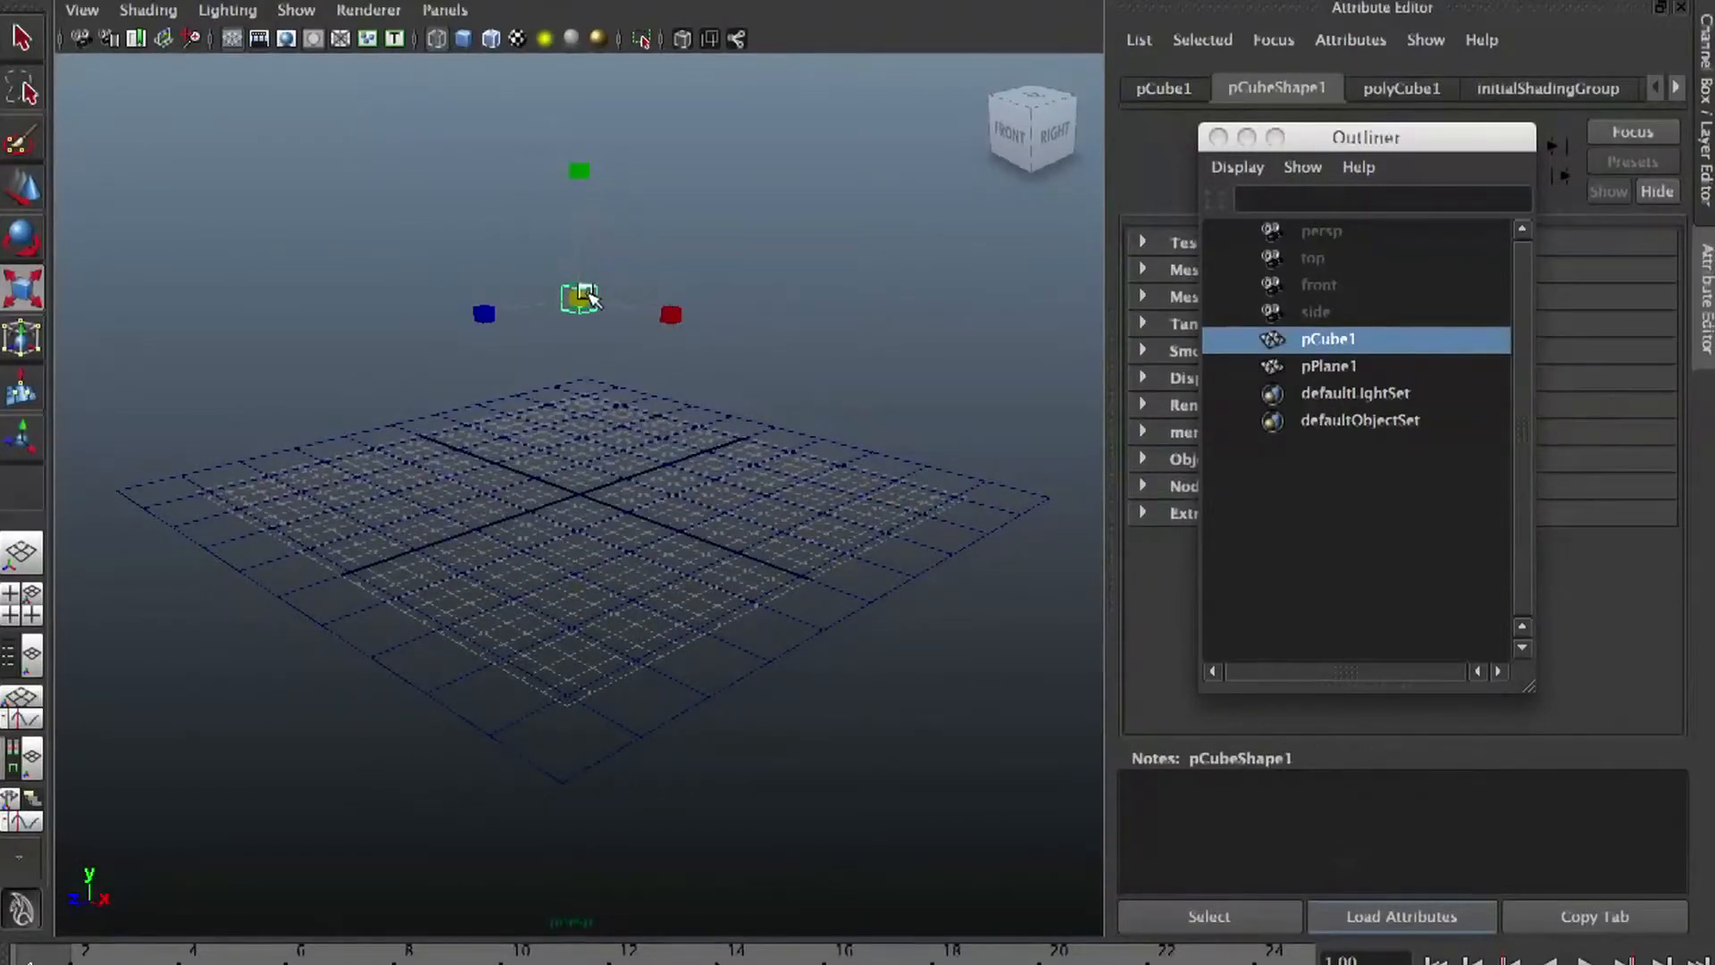
key("e")
left_click_drag(581, 298, 756, 485)
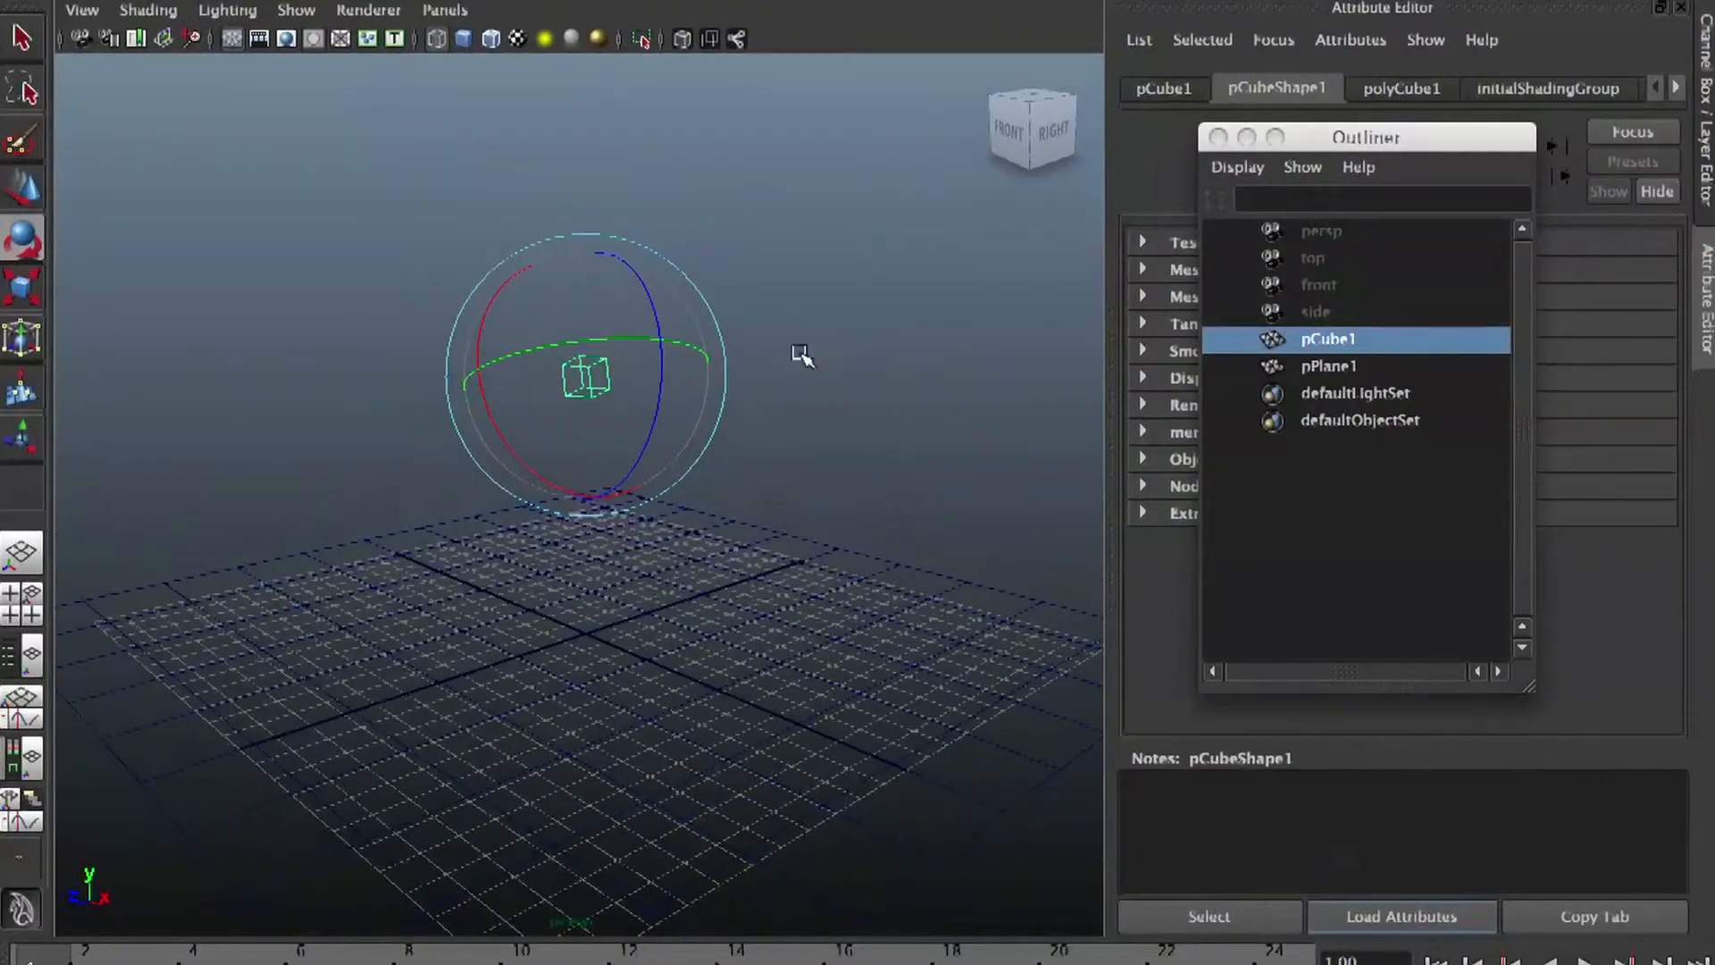
left_click(476, 257)
left_click(1328, 338)
Step: Switch the menu set from Rendering to Dynamics
left_click(143, 79)
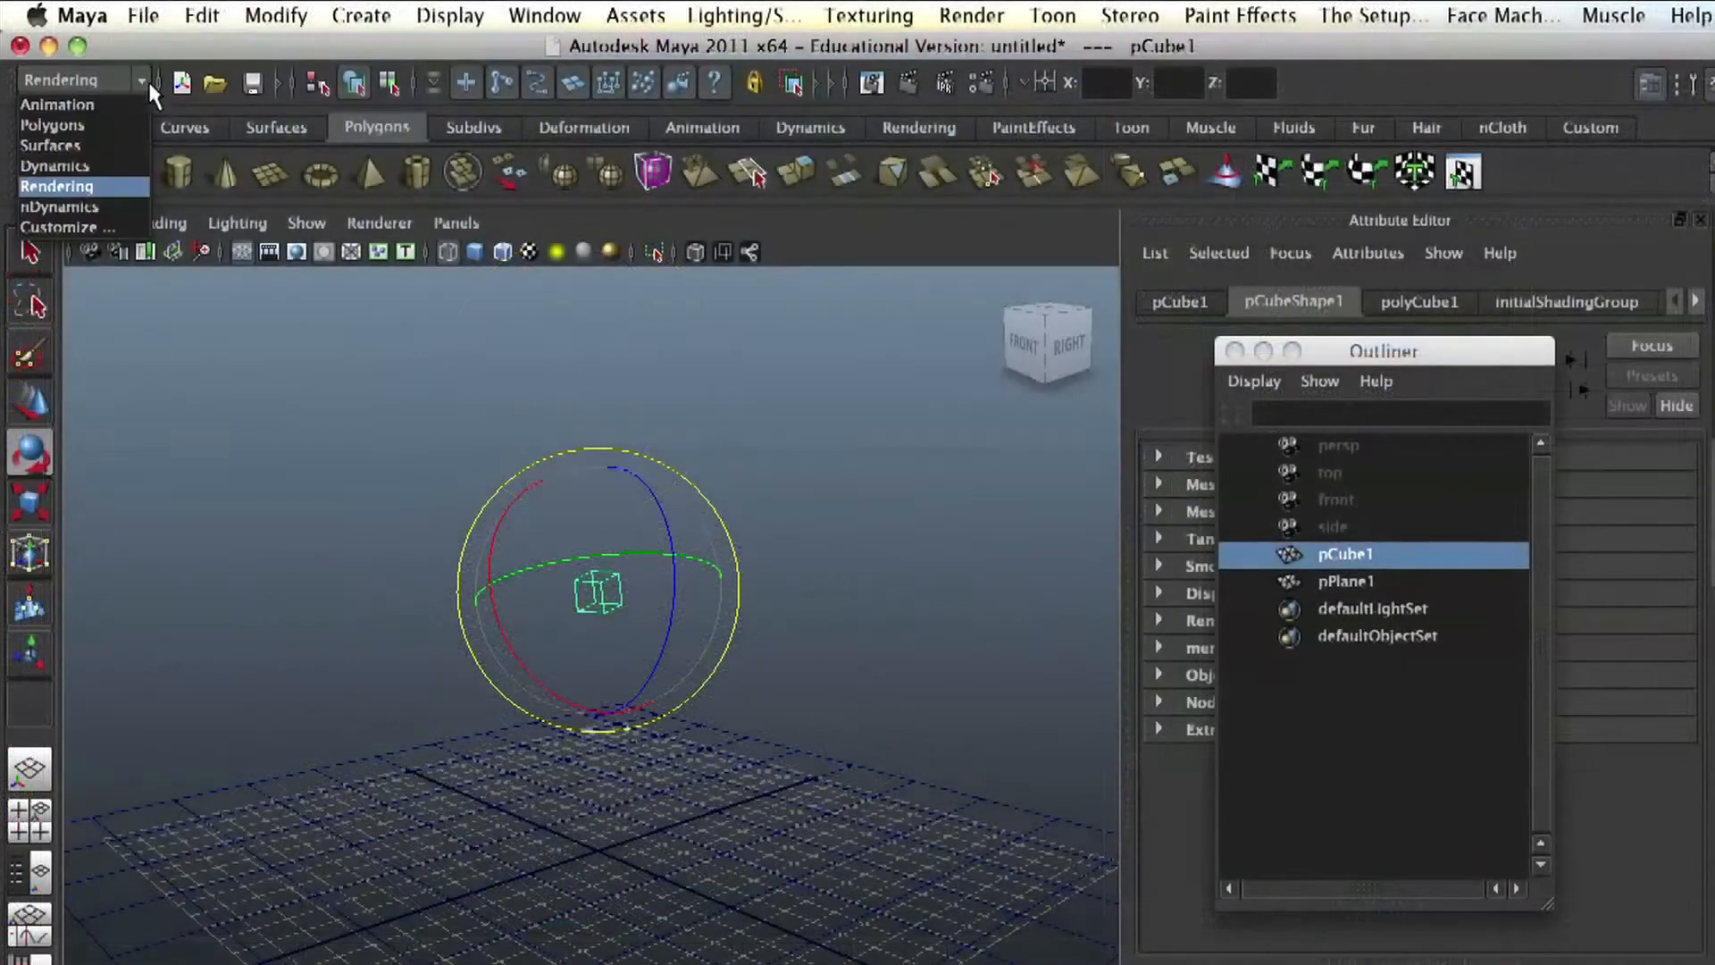
left_click(104, 164)
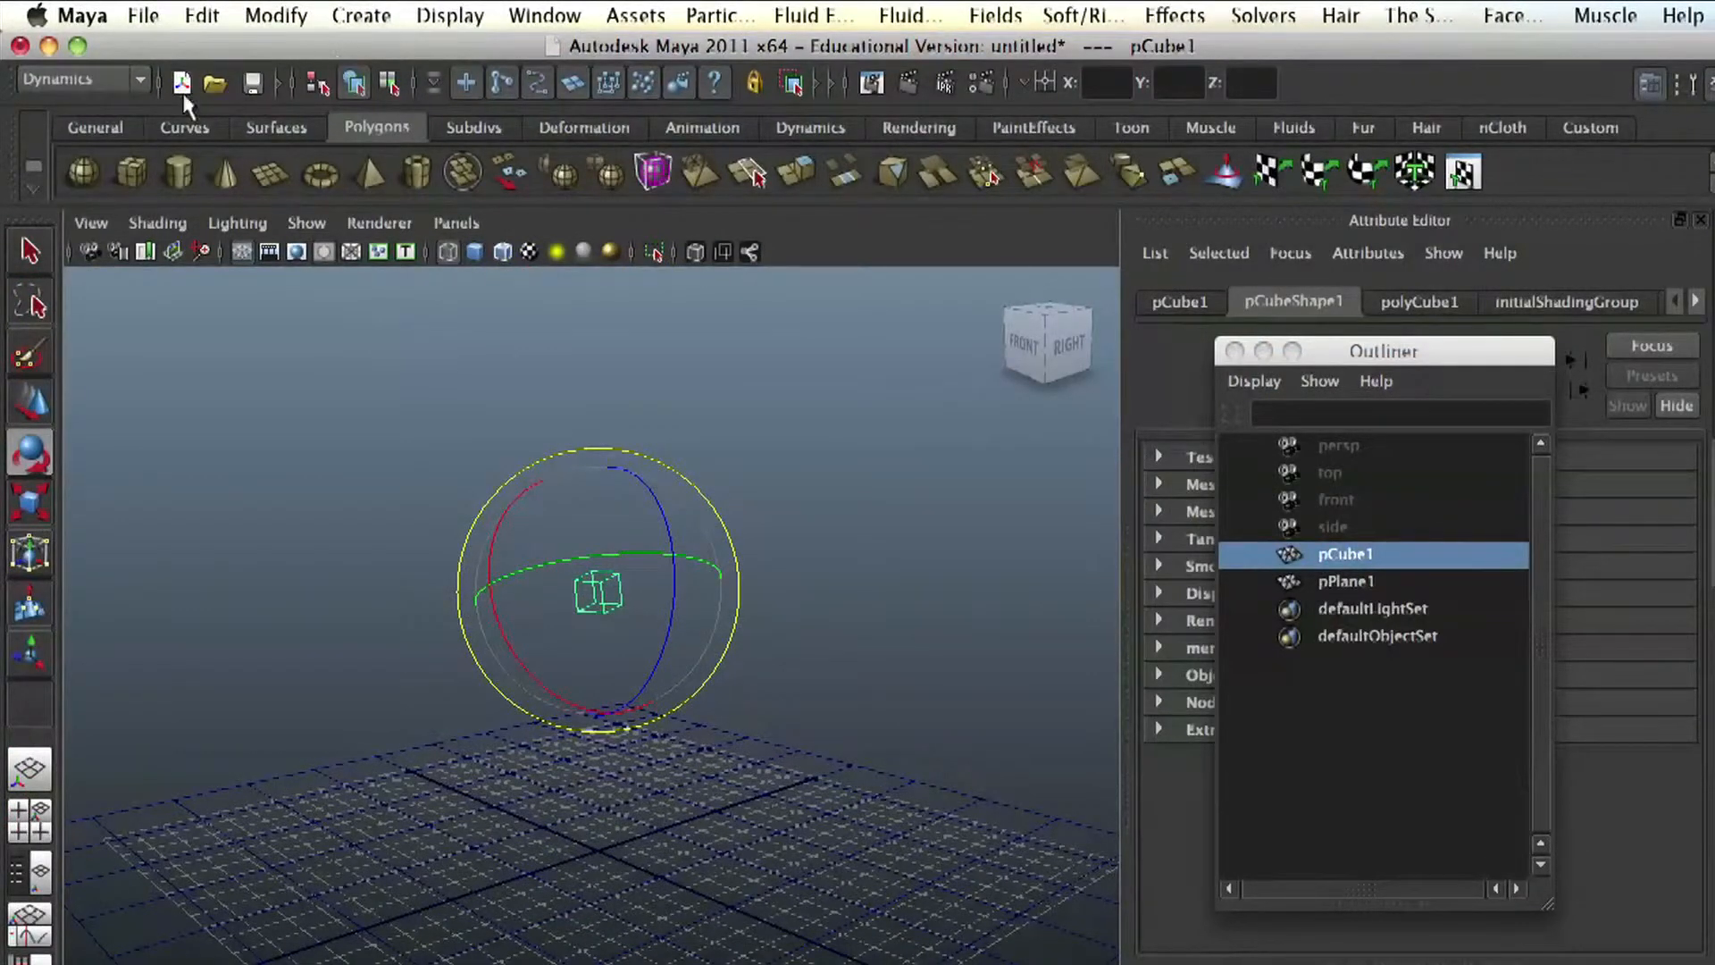
left_click(84, 85)
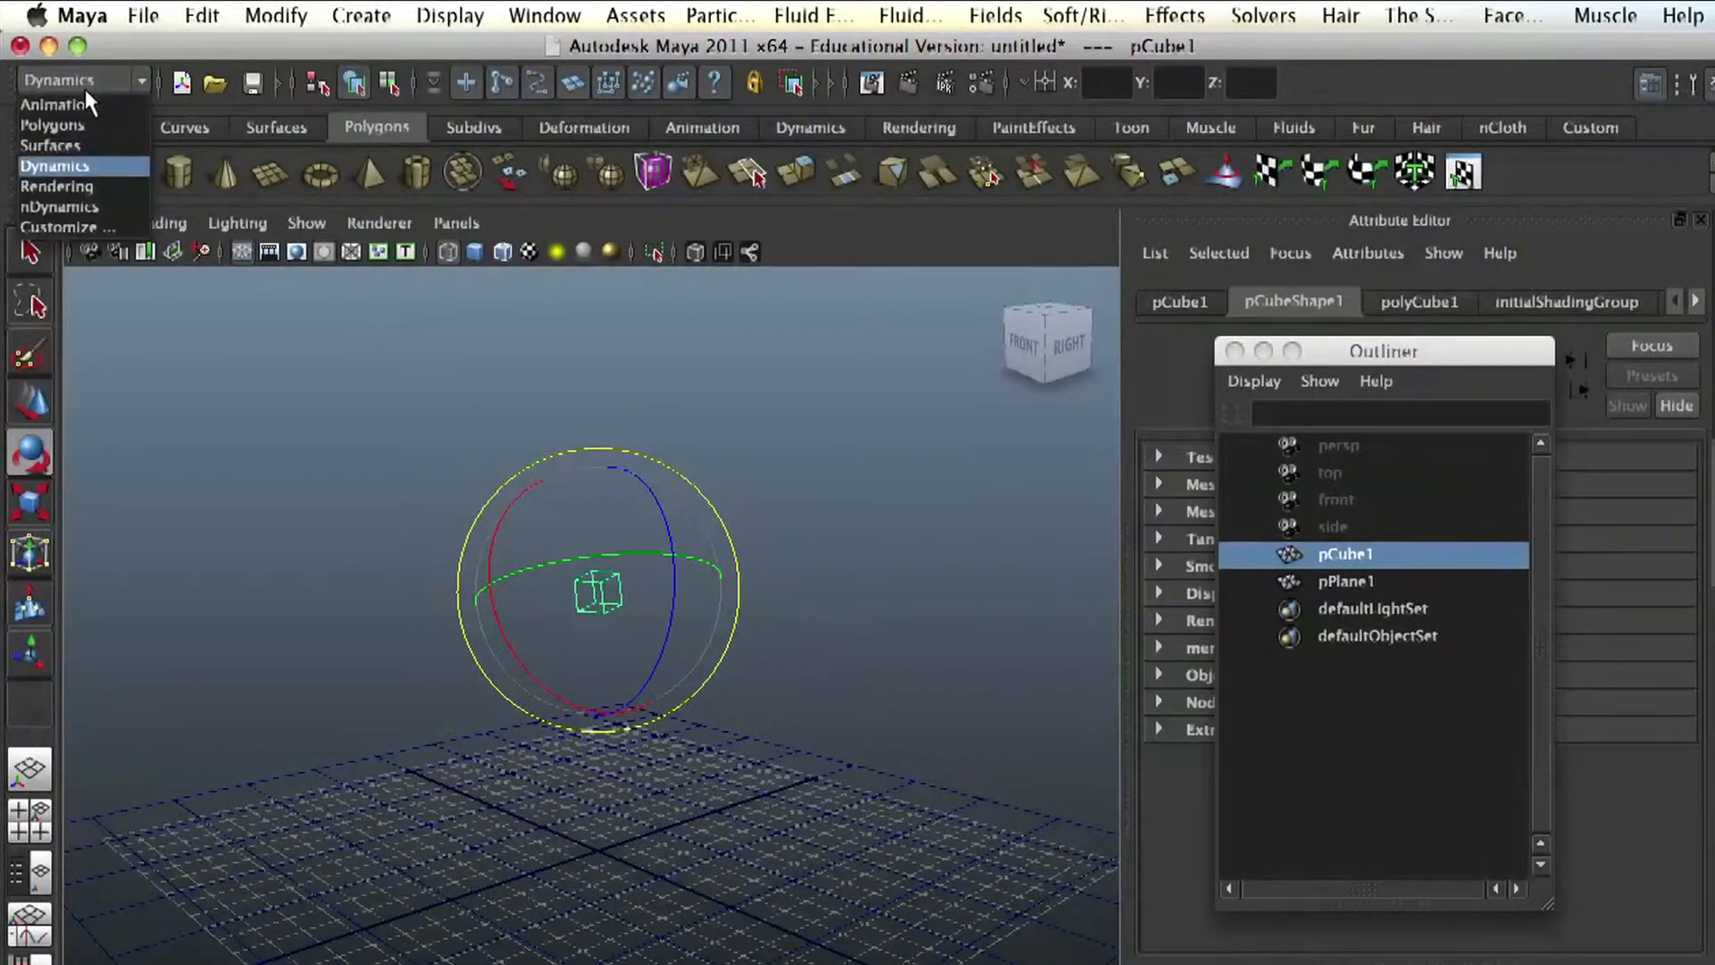
left_click(73, 170)
left_click(276, 478)
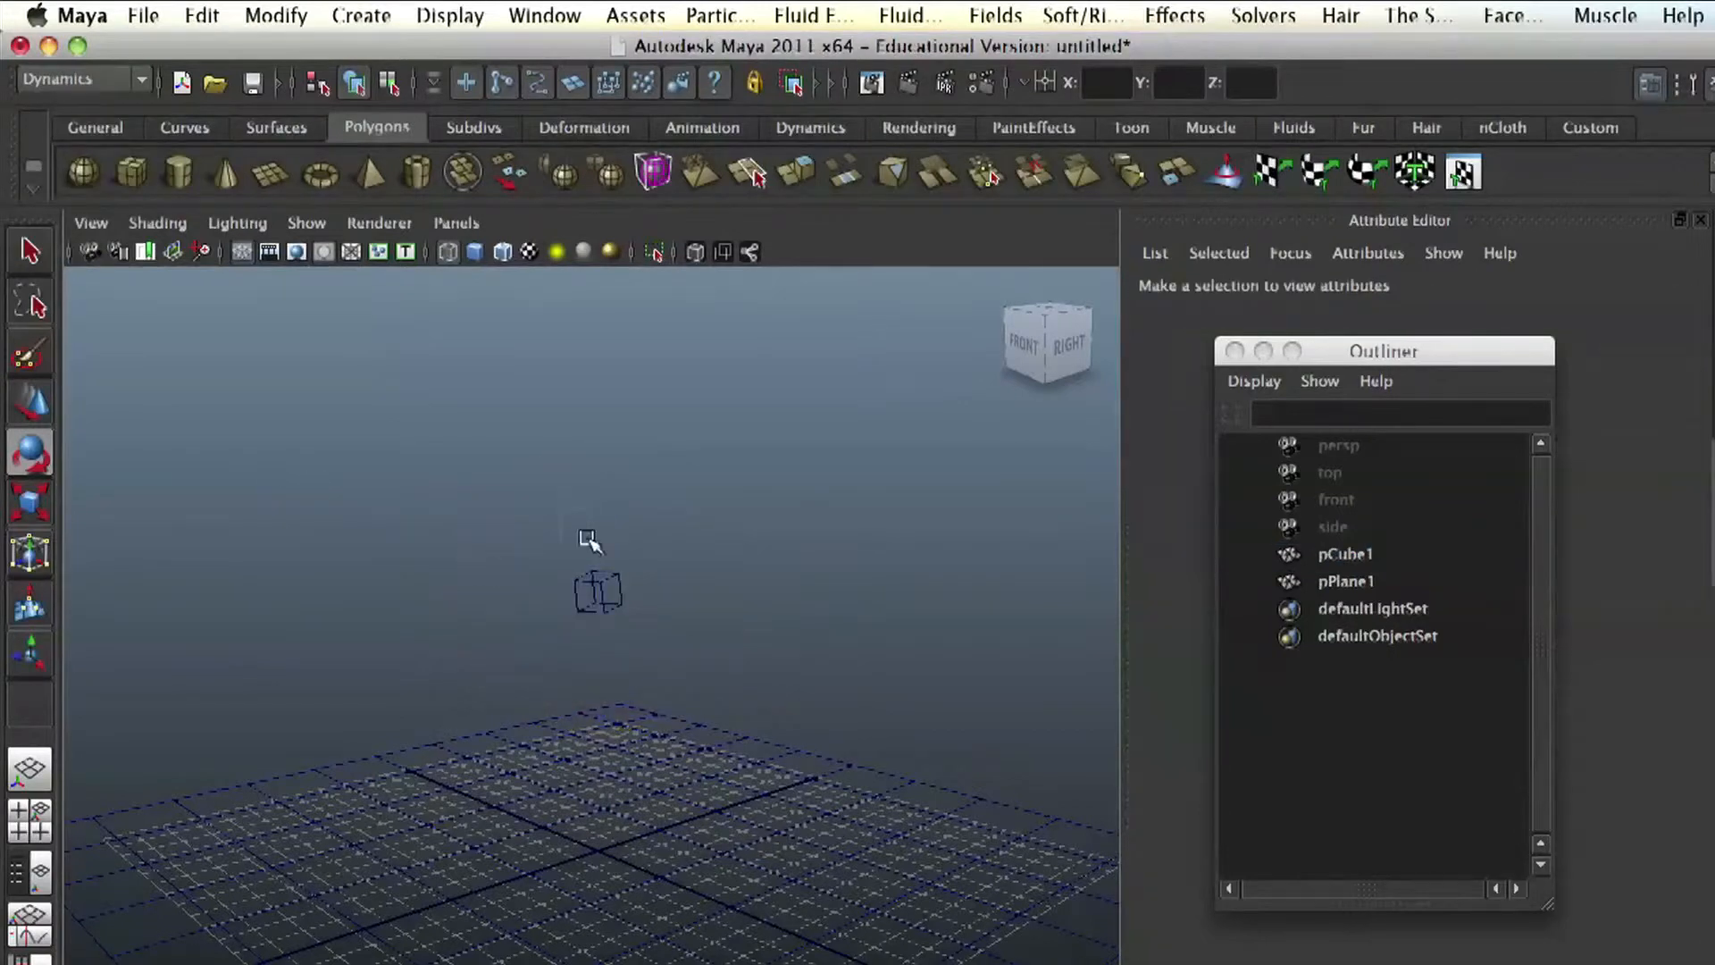
left_click(597, 589)
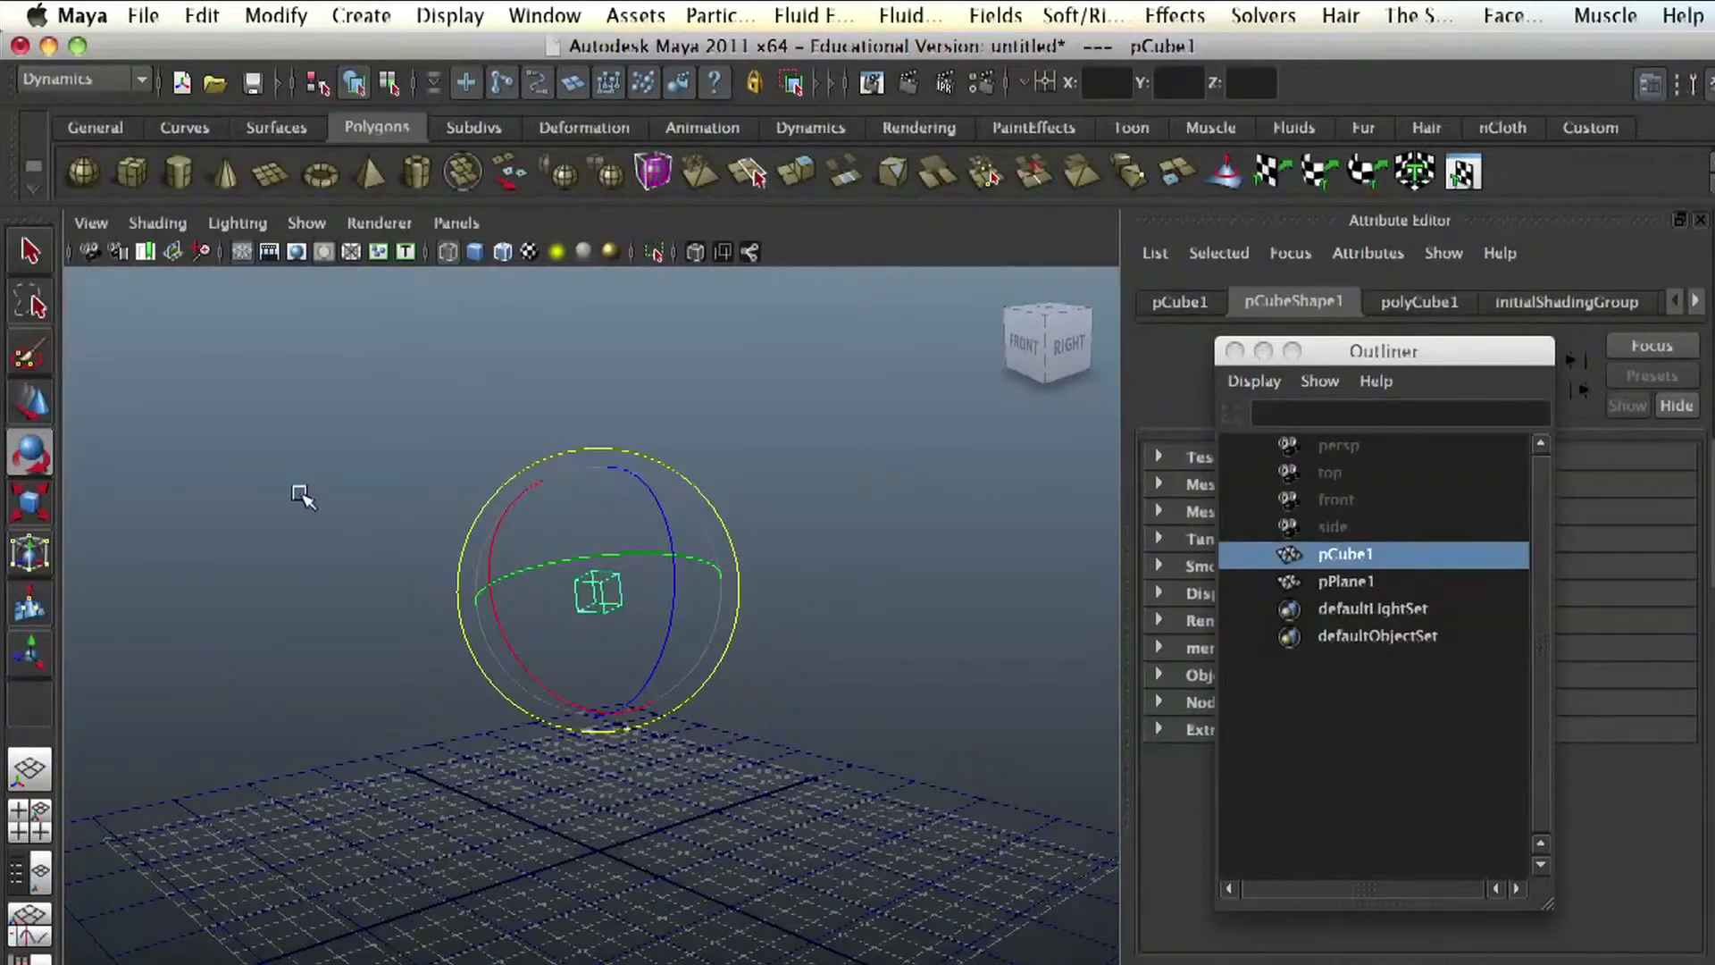
left_click(910, 12)
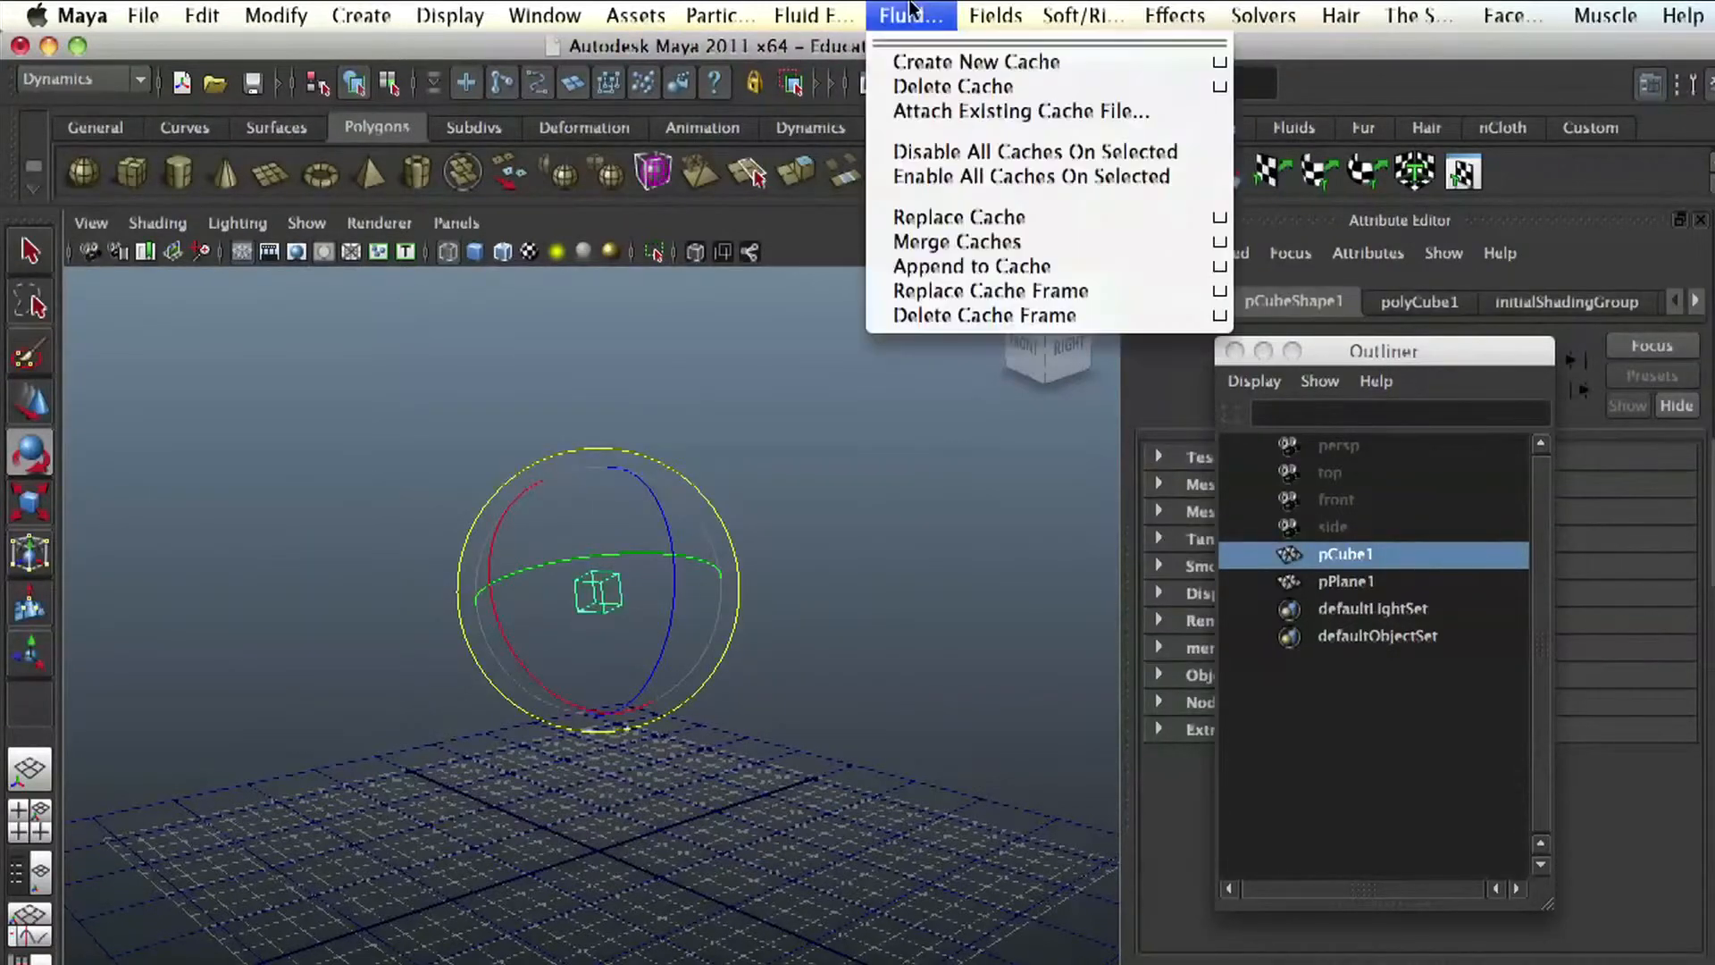
mouse_move(1075, 11)
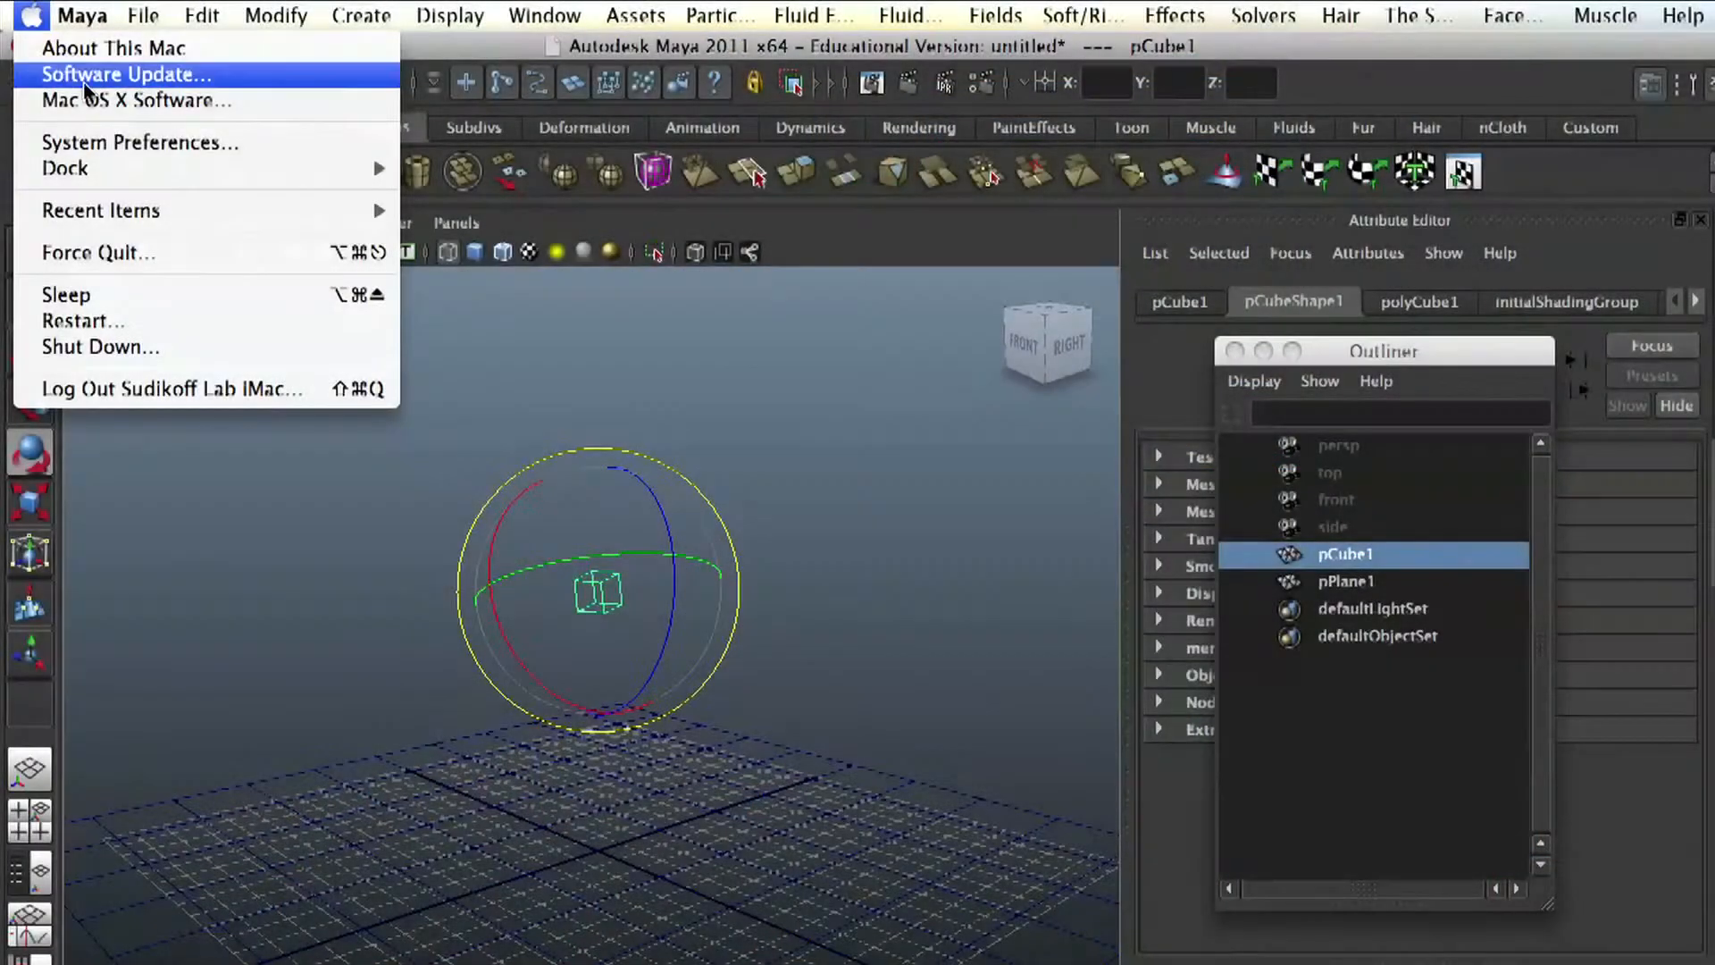
Step: Set the iMac display resolution to 1920 × 1080 in the System Preferences and close them
left_click(98, 139)
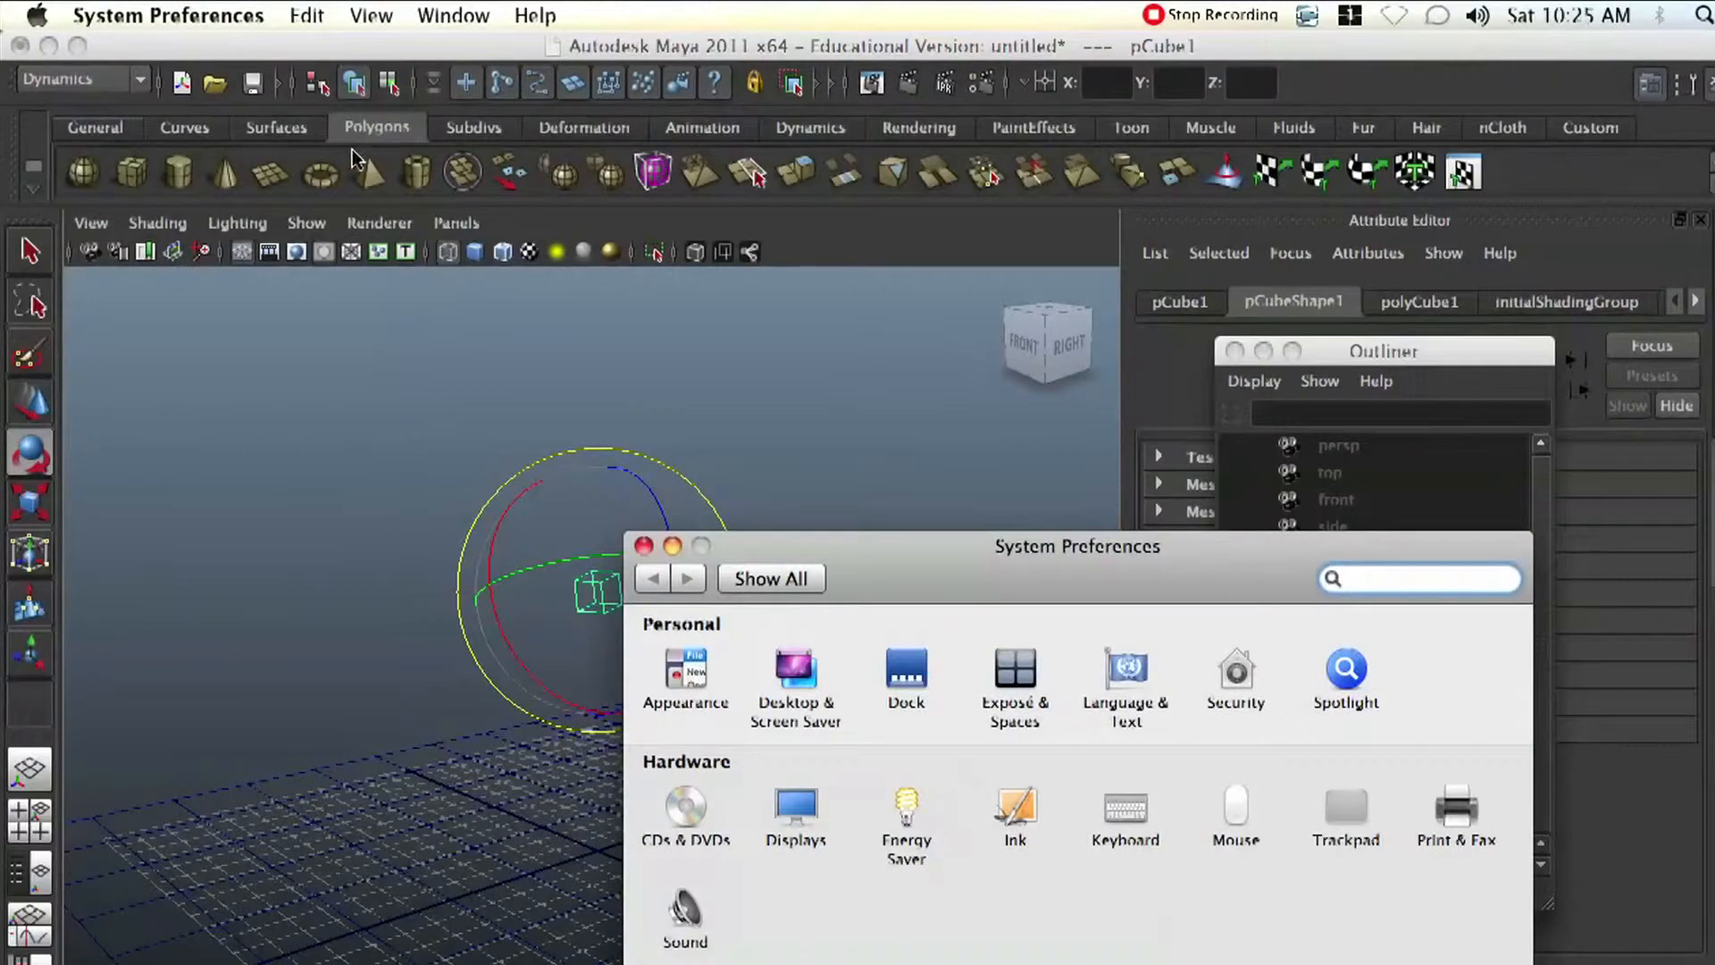
left_click(797, 804)
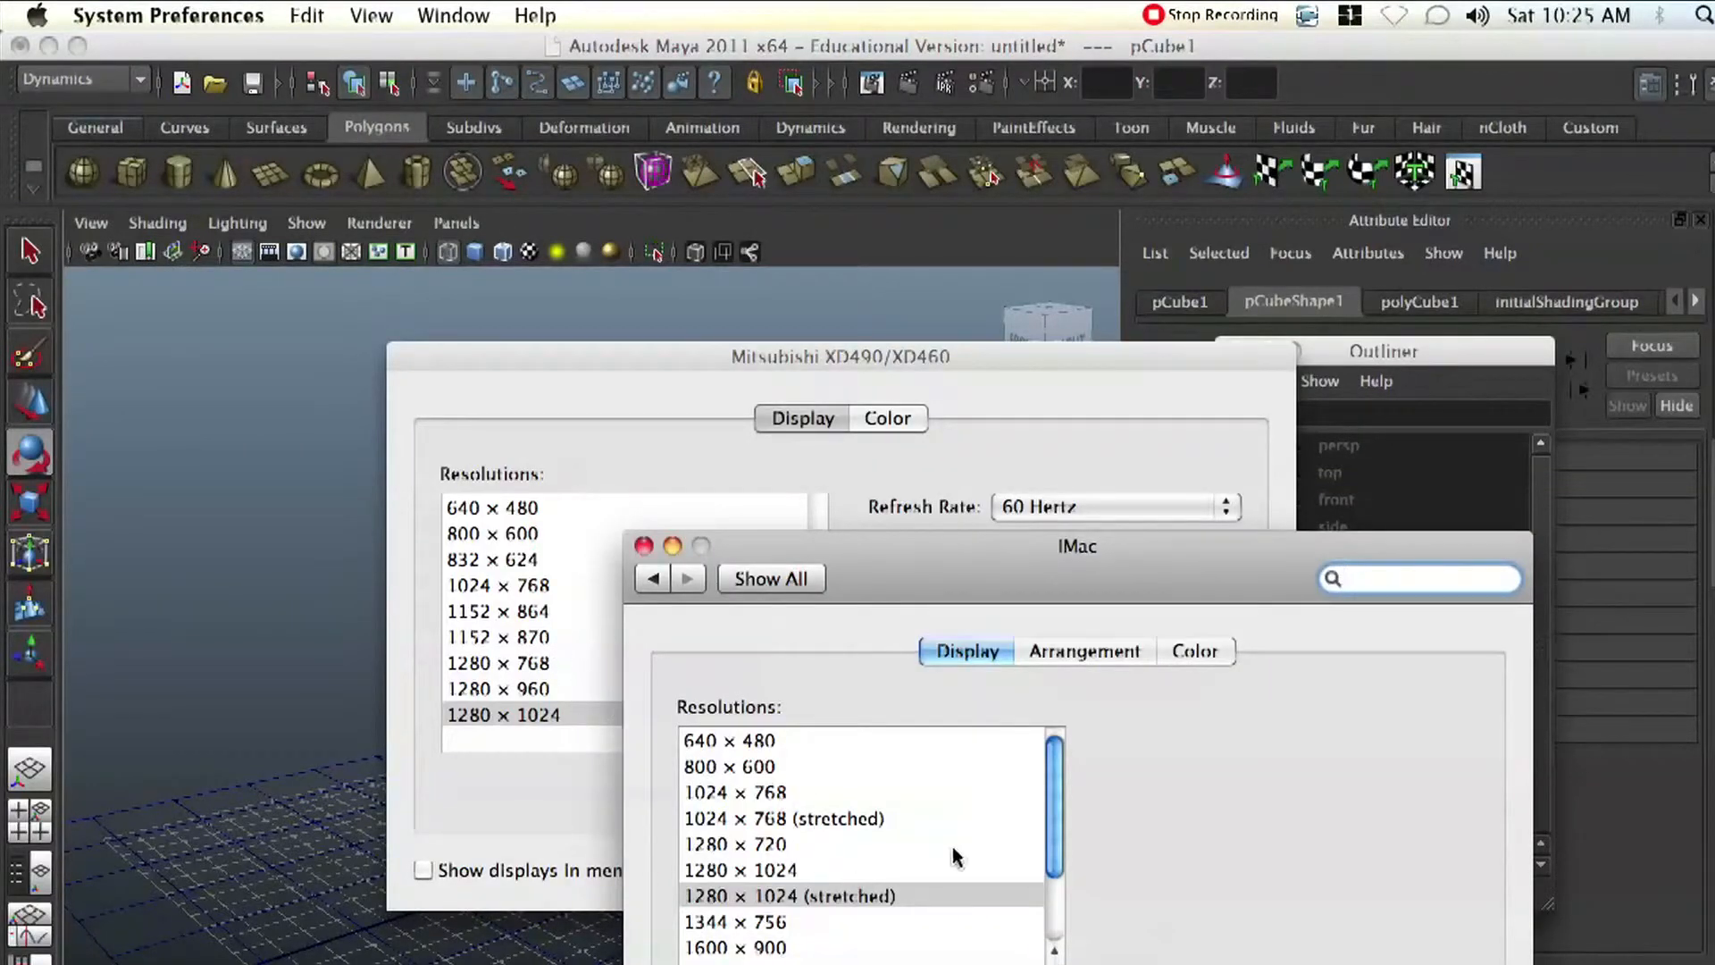
left_click_drag(1062, 821, 1058, 888)
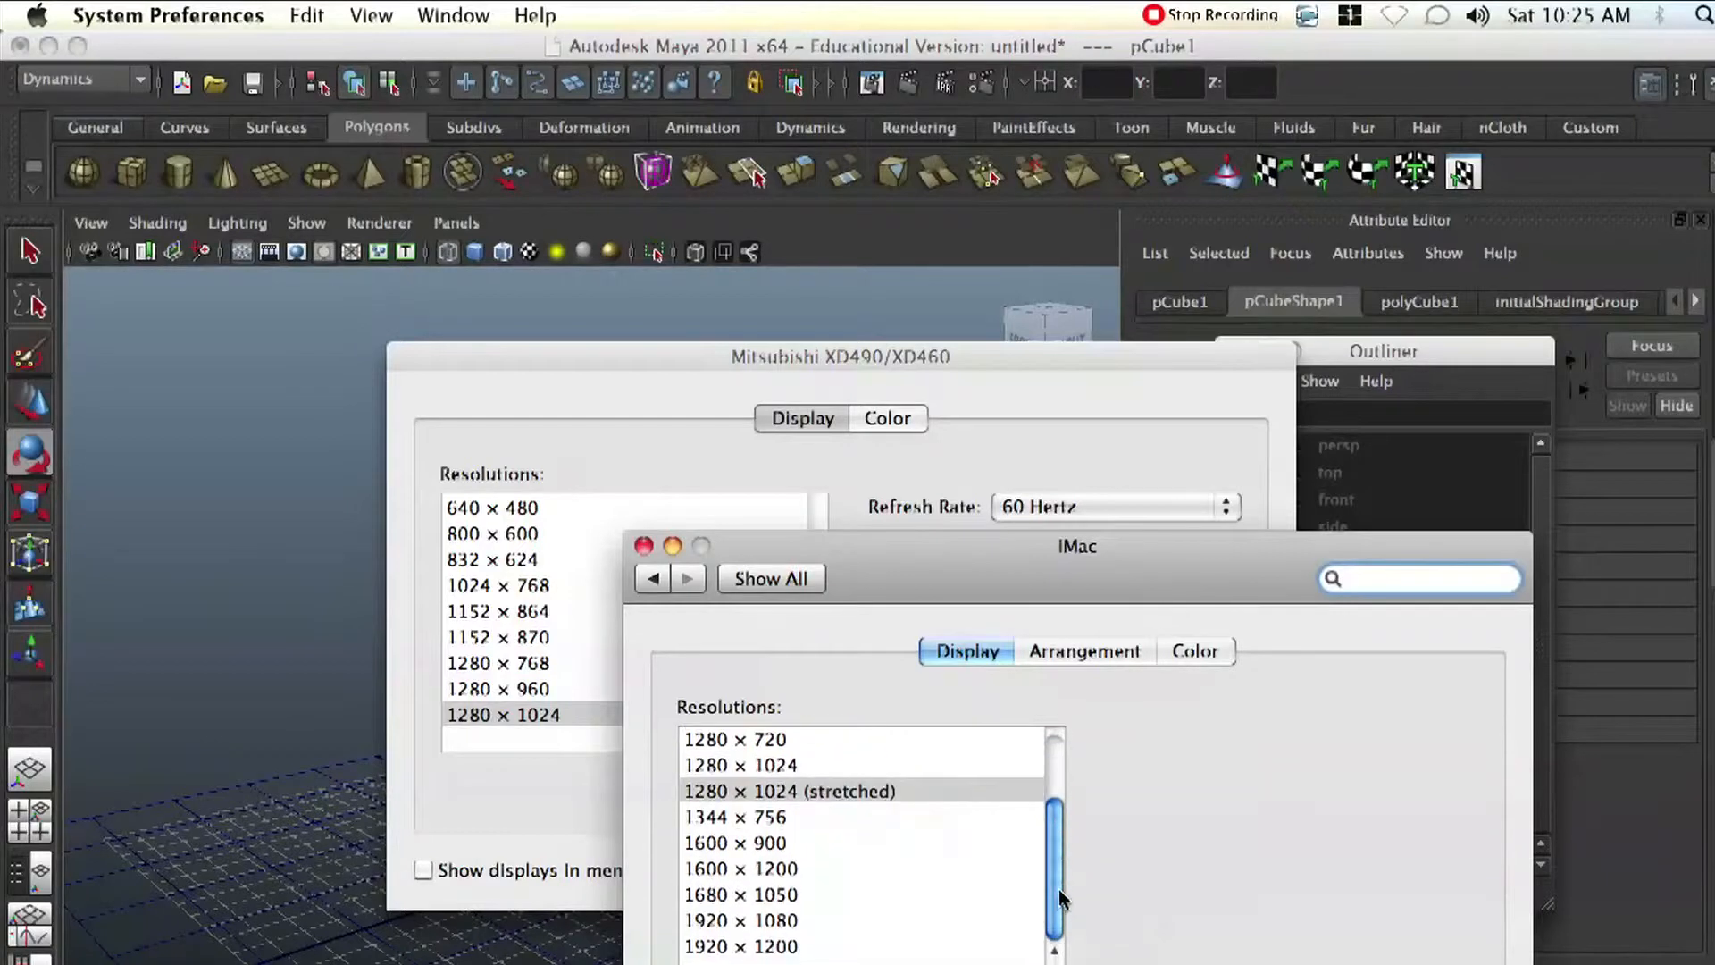
left_click(934, 921)
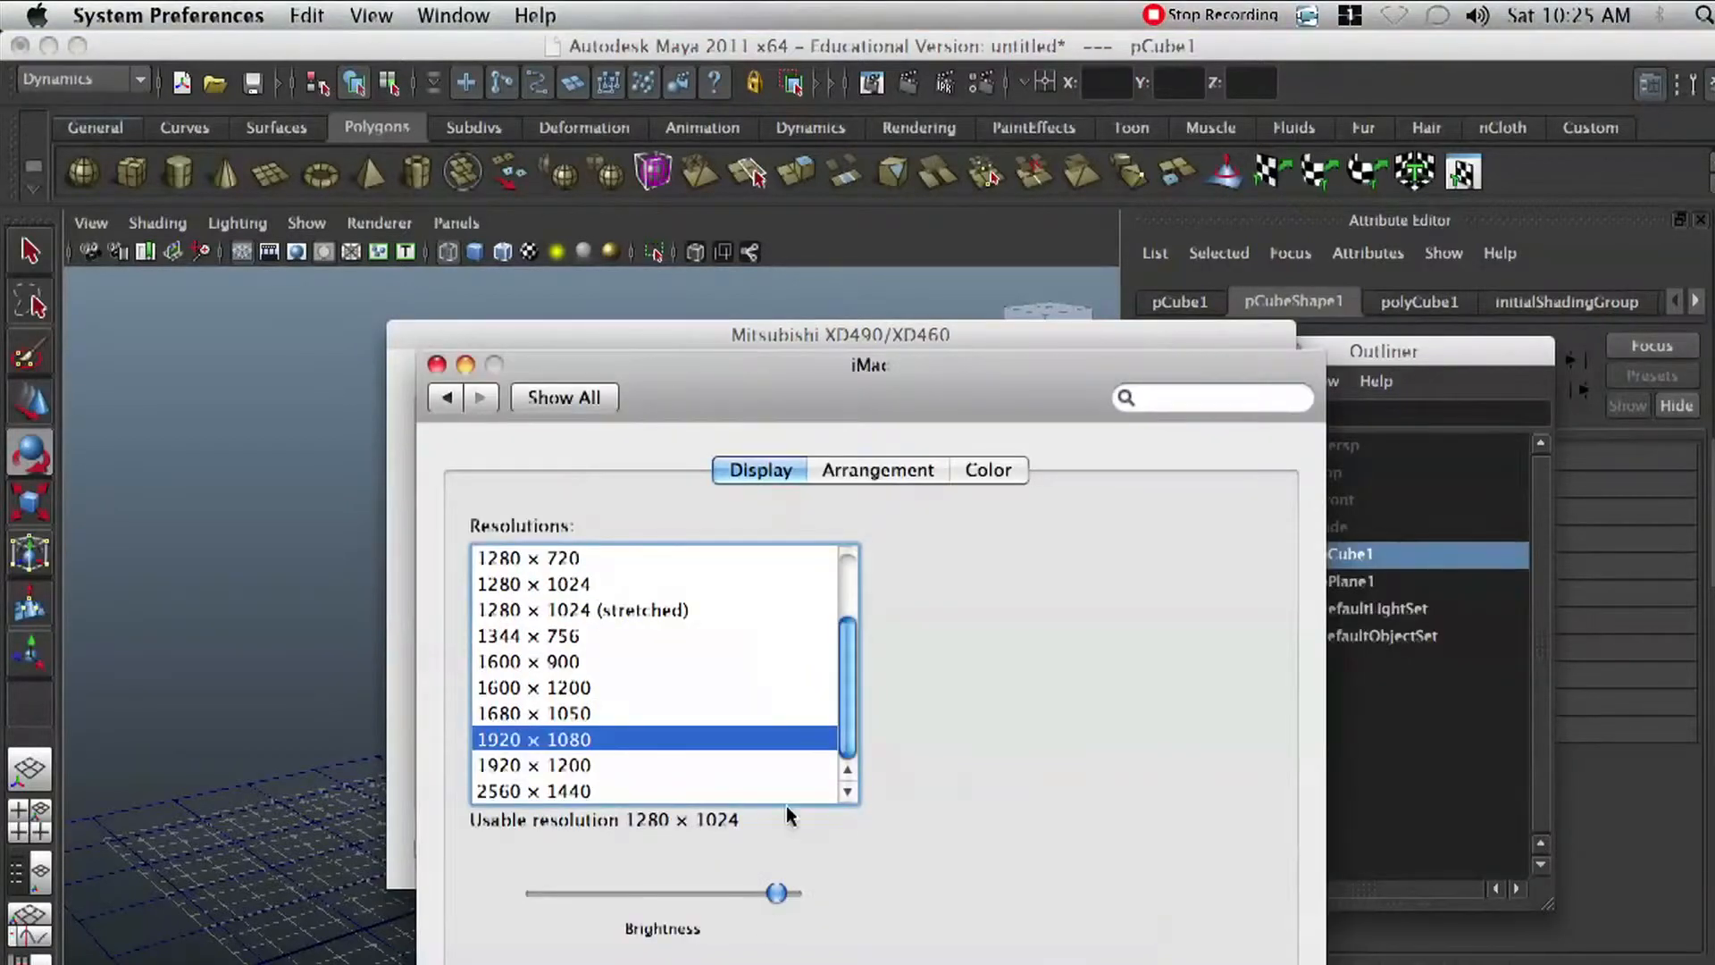
left_click(436, 364)
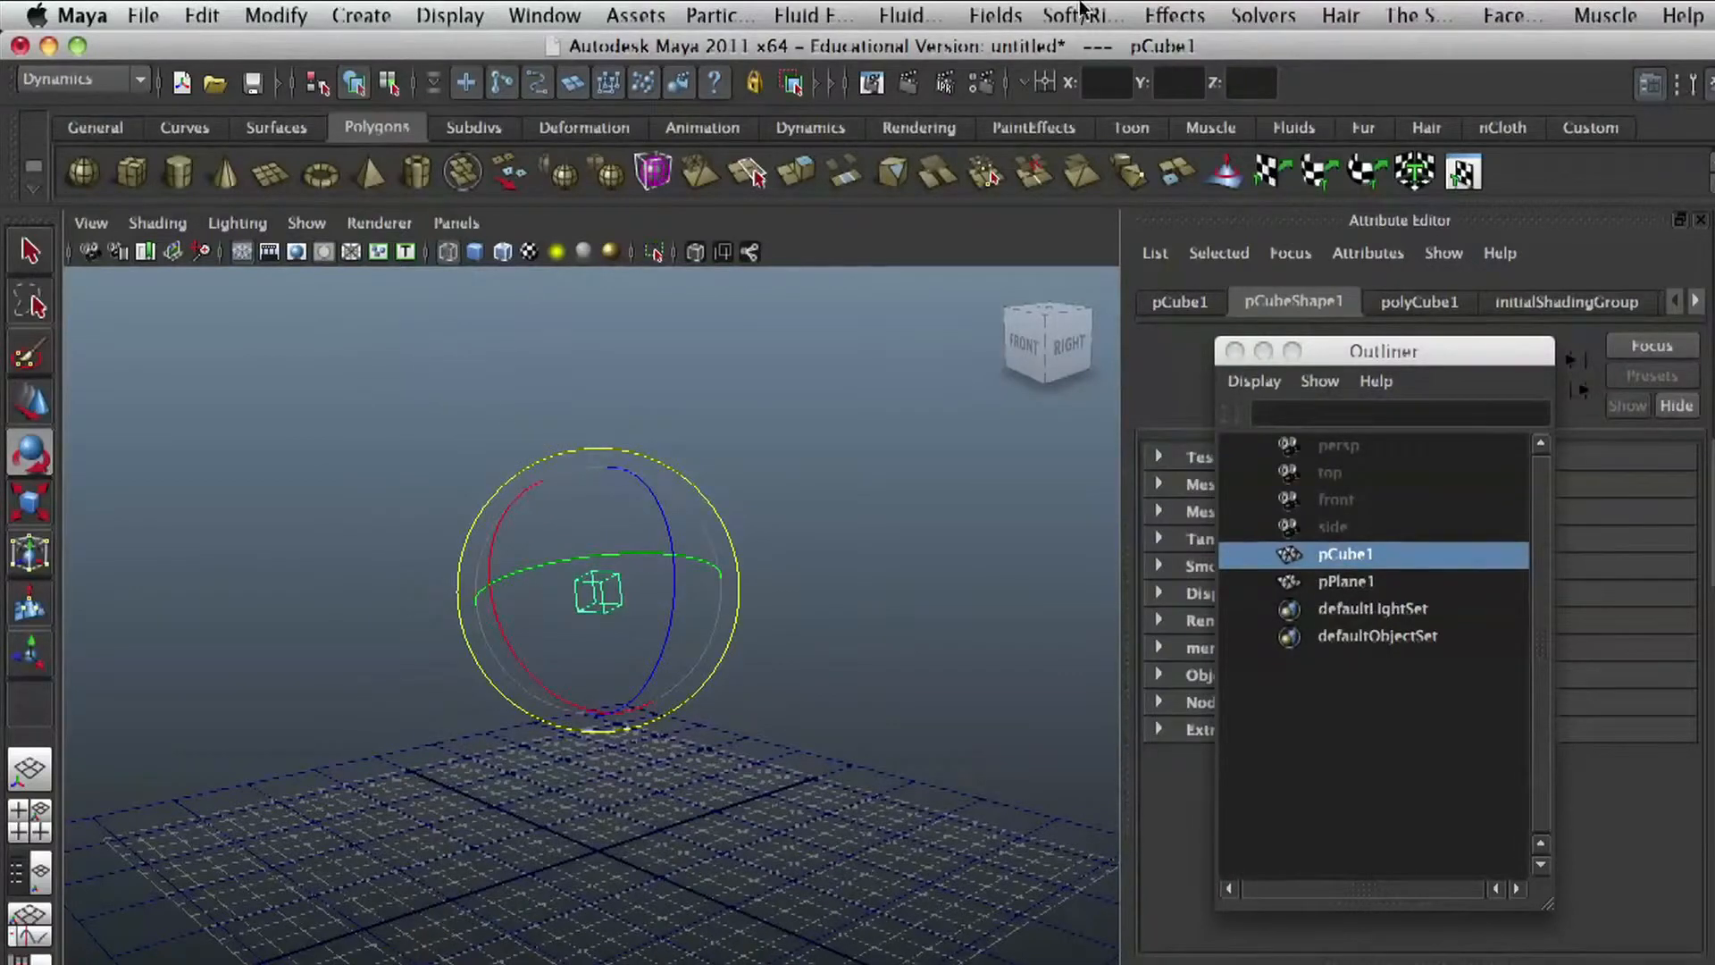
Step: Turn the cube and the ground plane into rigid bodies, leaving nothing selected
left_click(950, 20)
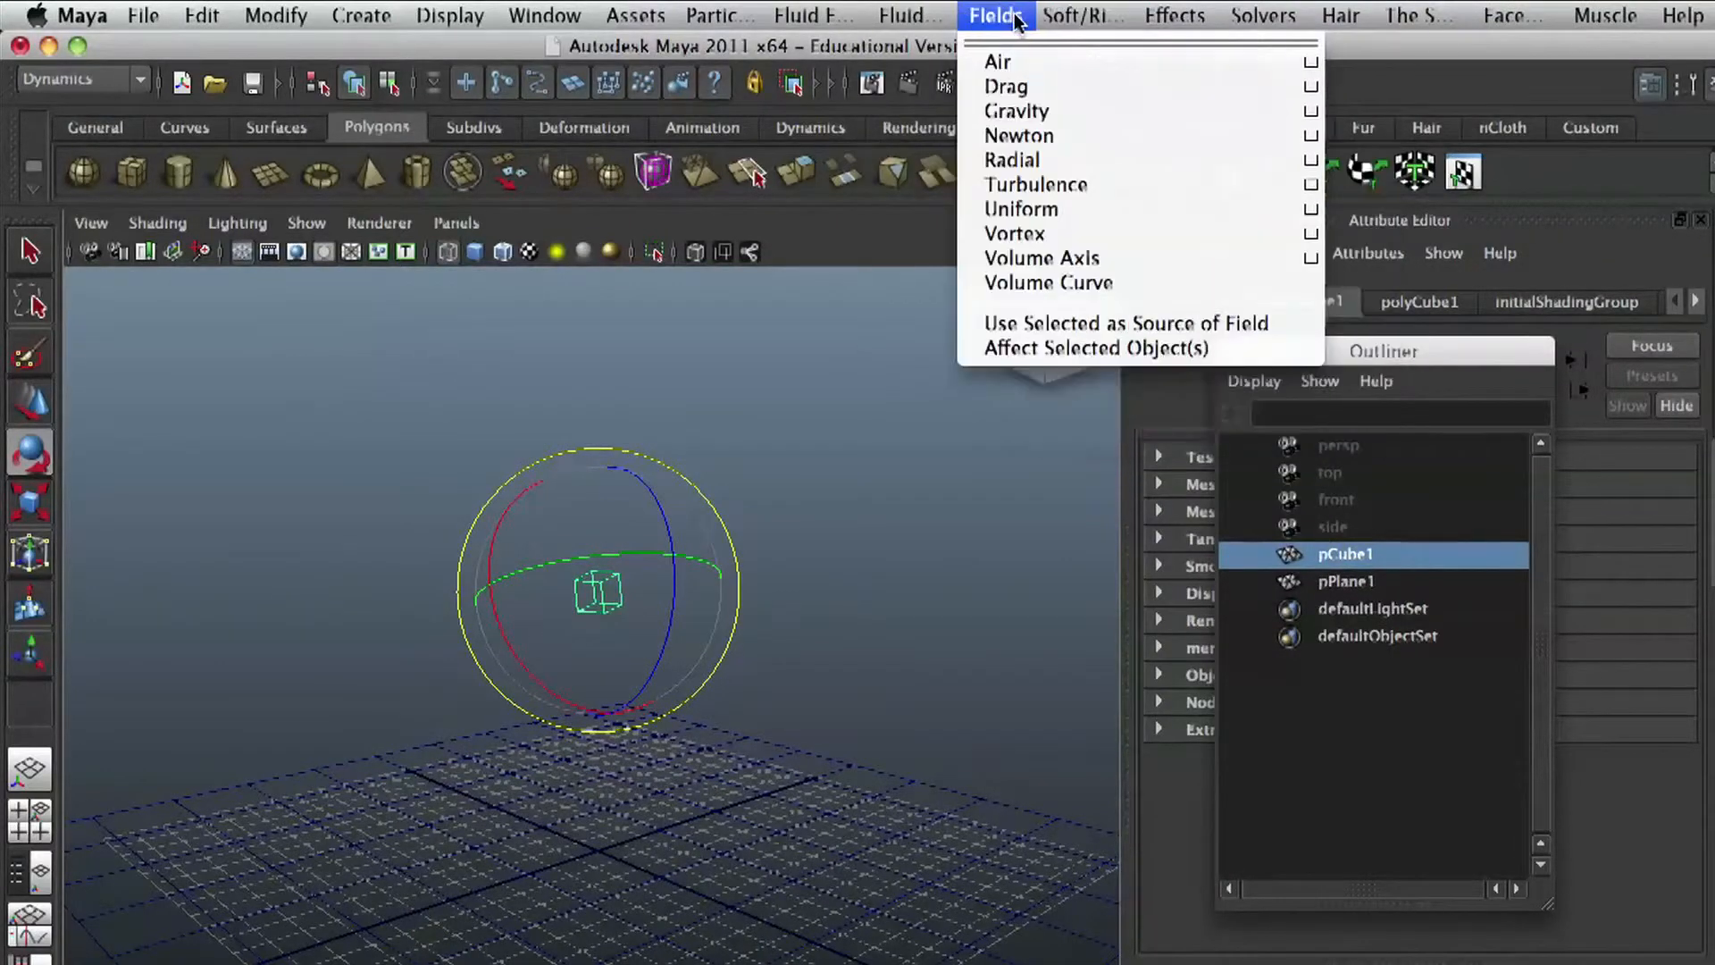
mouse_move(1076, 15)
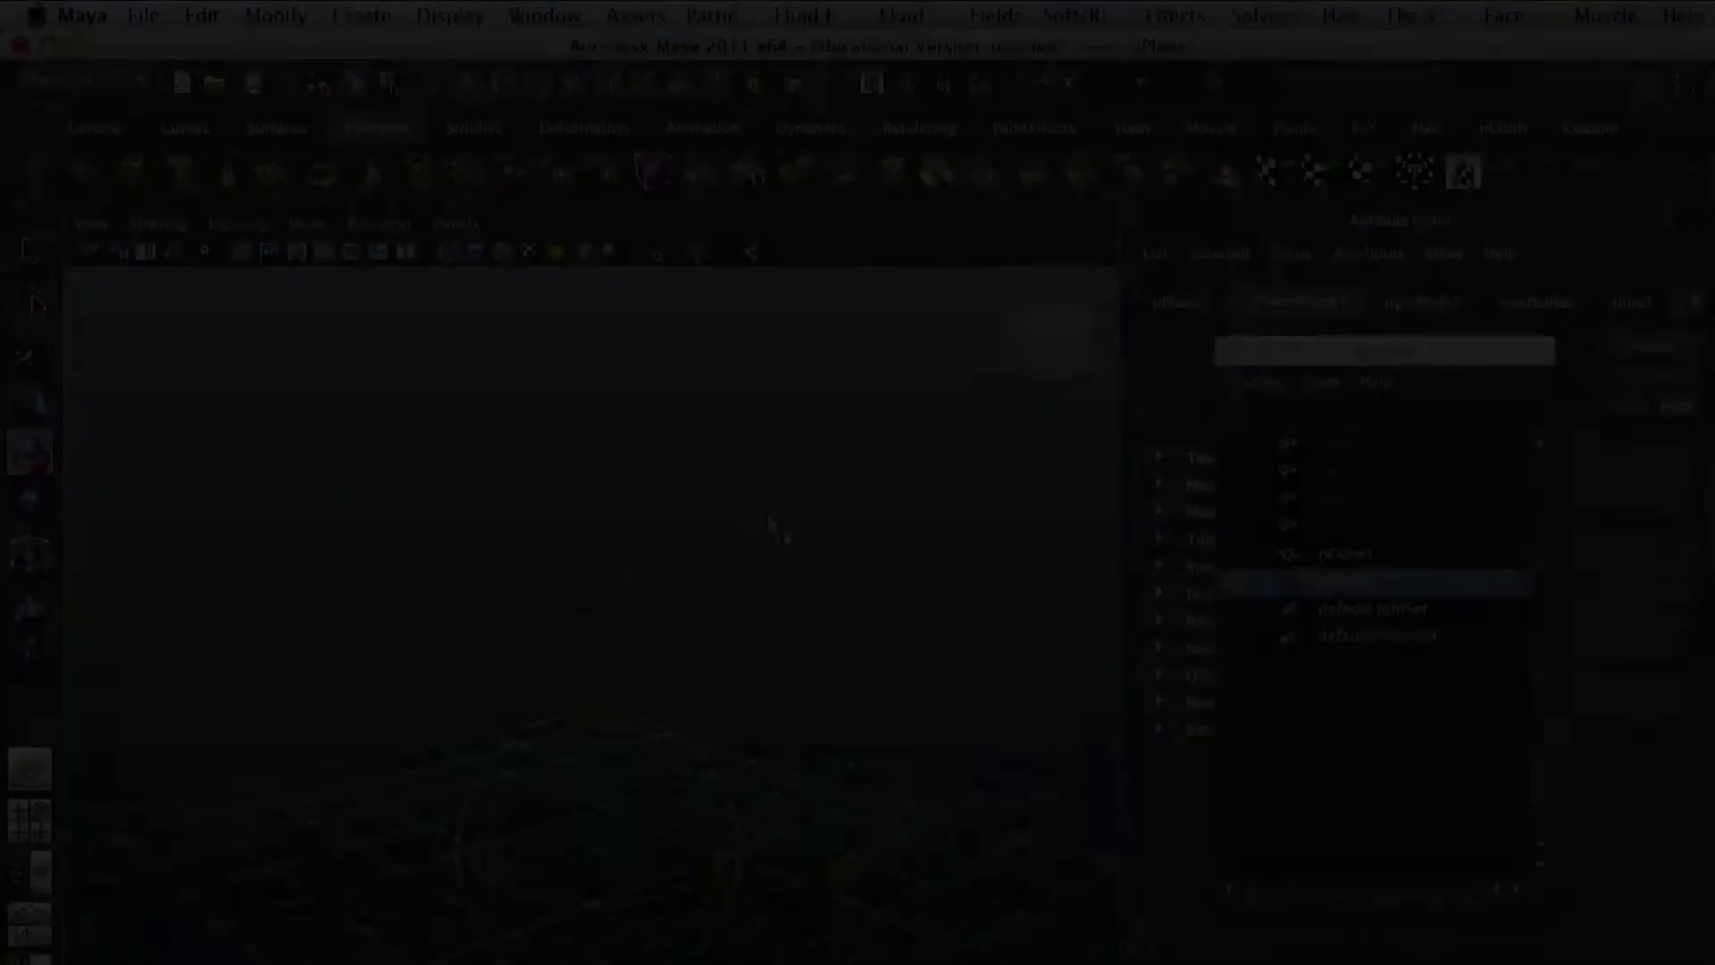
left_click(771, 521)
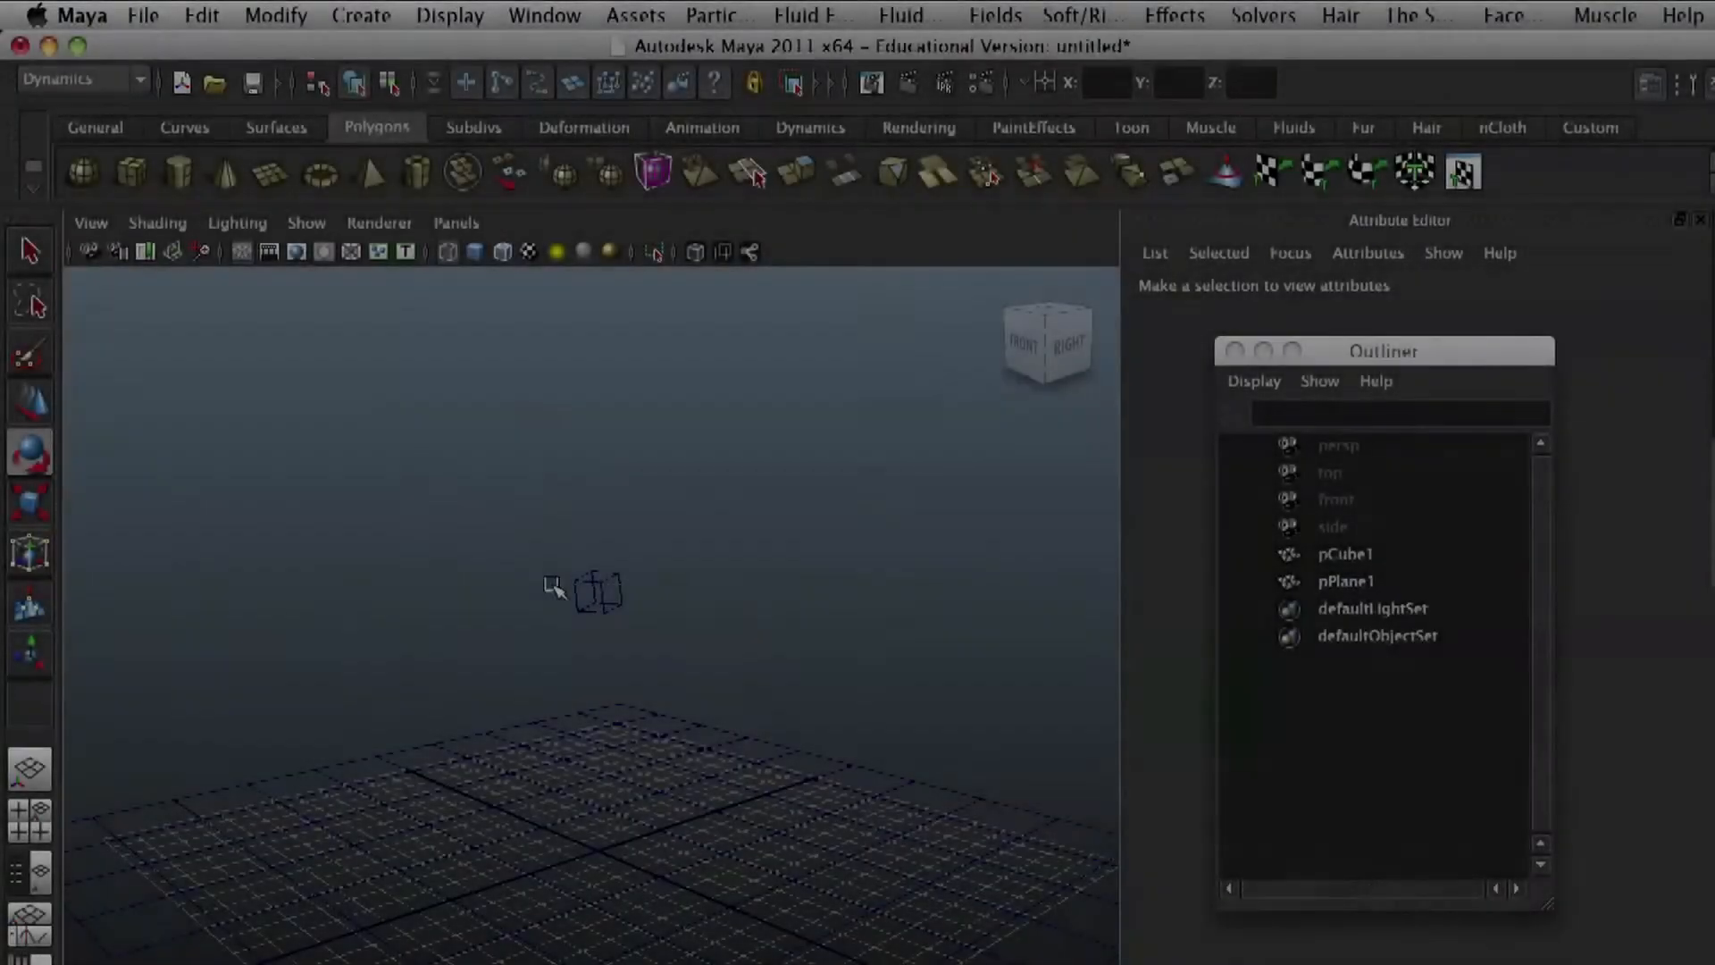
left_click_drag(551, 586, 648, 628)
left_click(766, 368)
left_click_drag(572, 457, 654, 617)
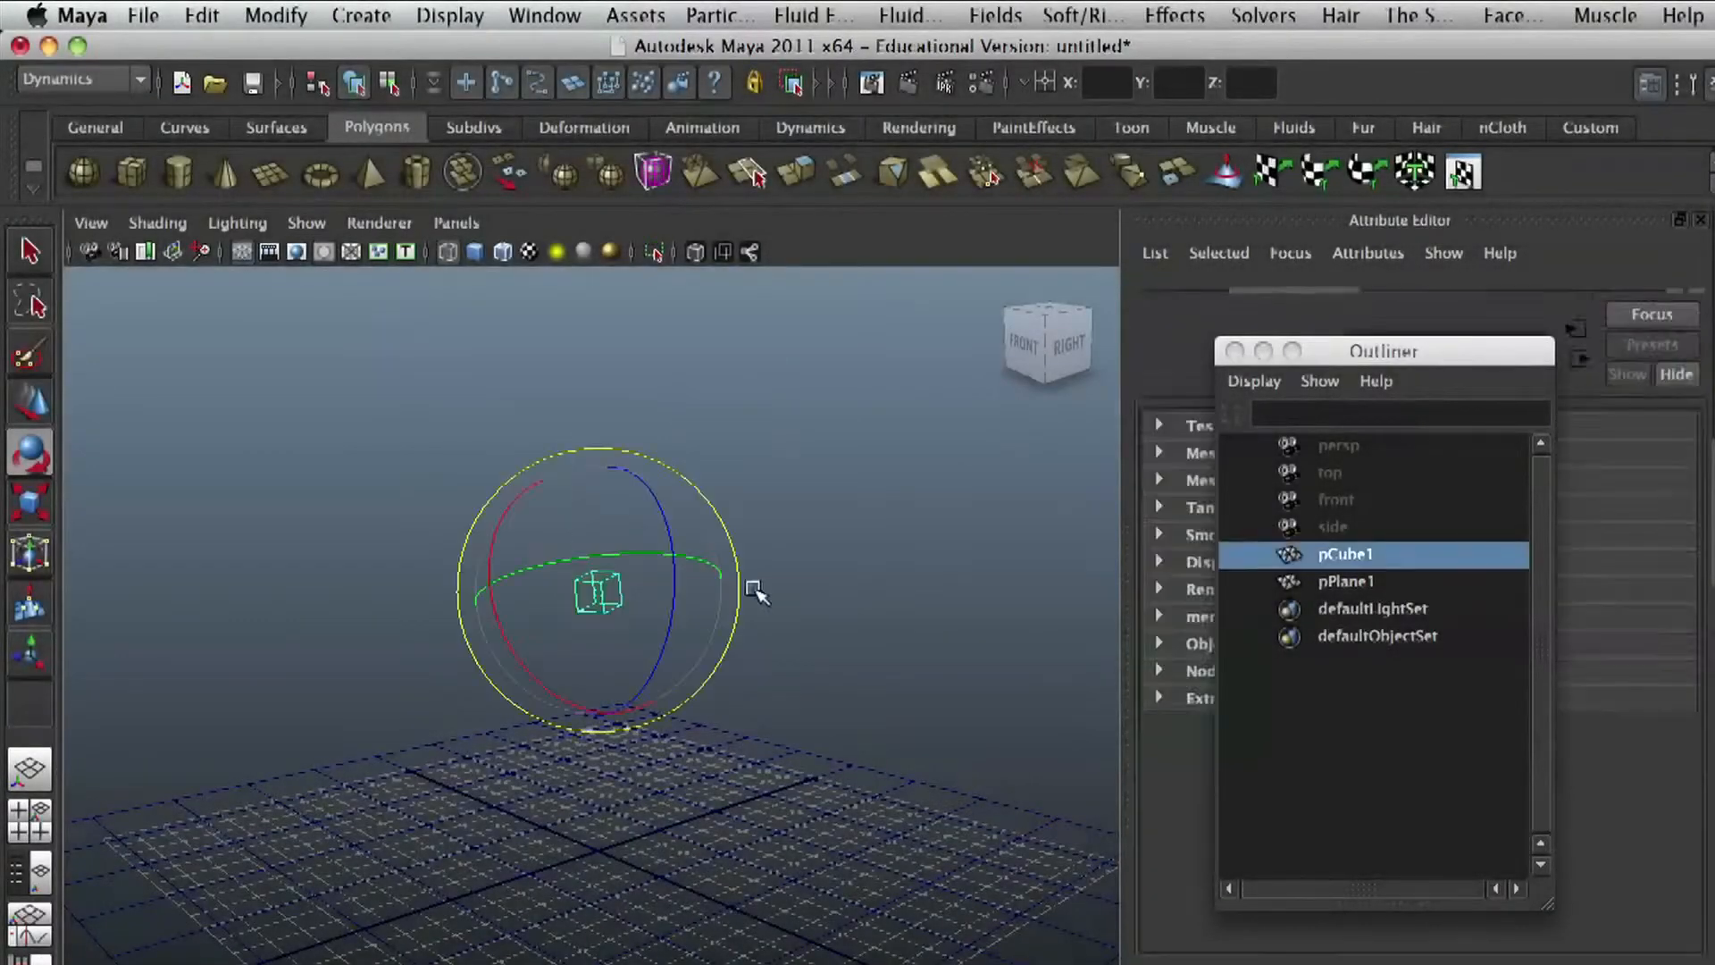
left_click(500, 346)
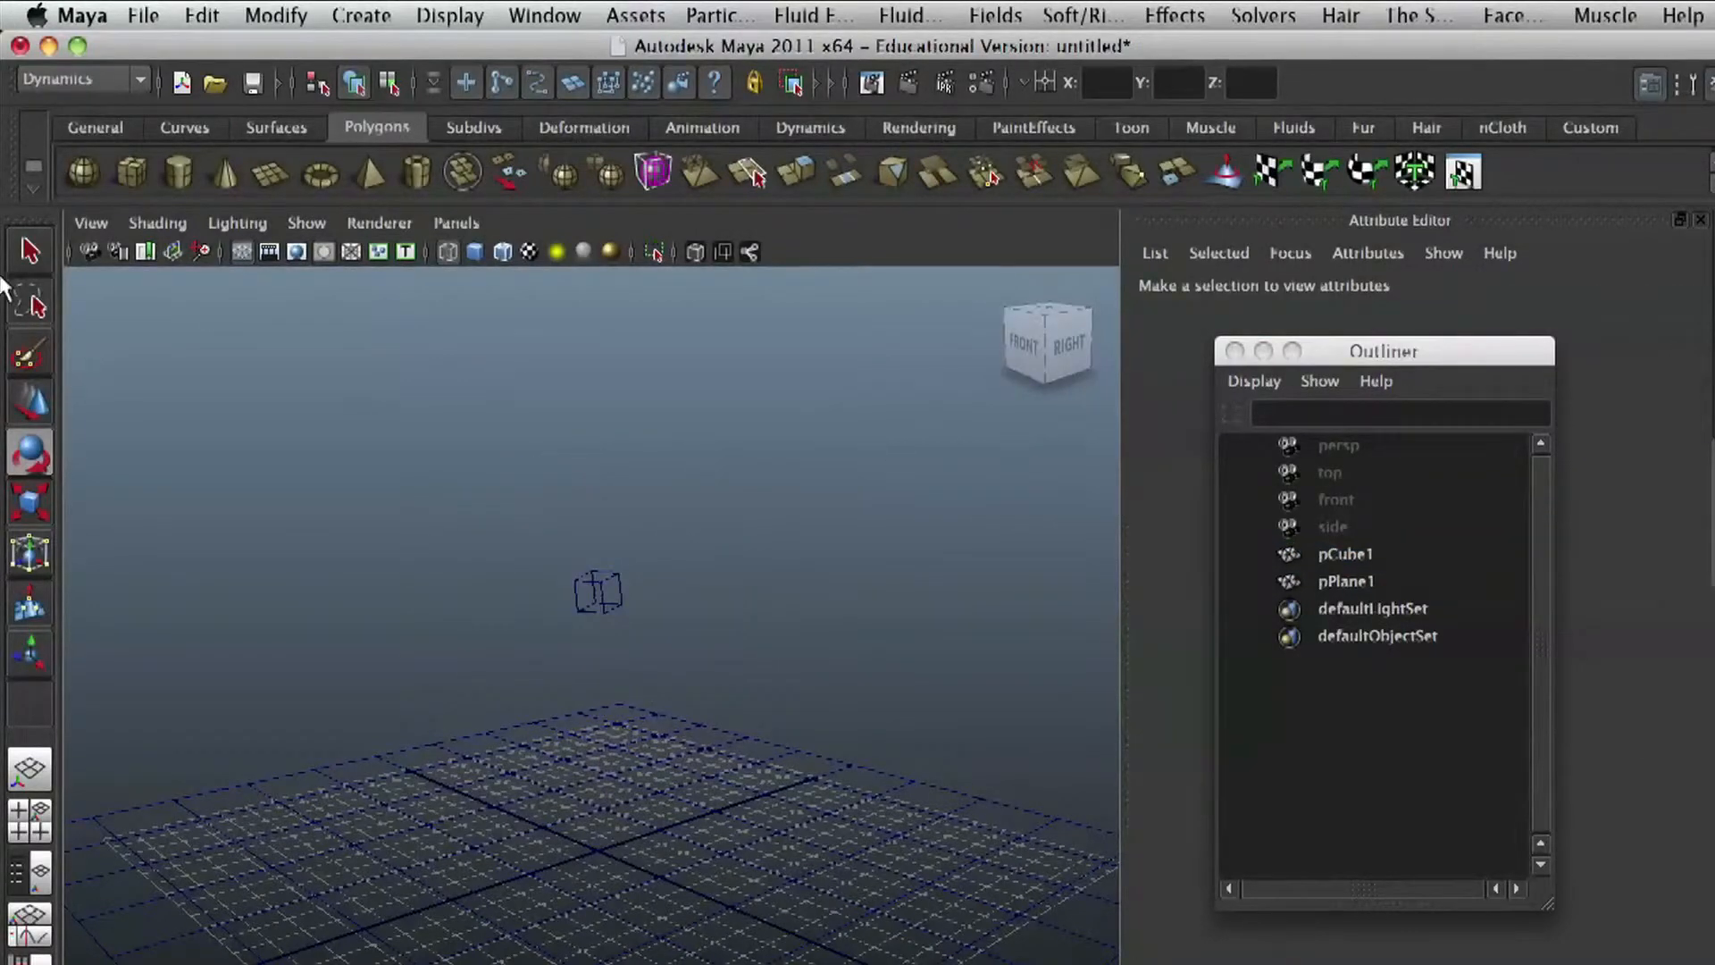
Step: Create a second polygon cube, raise it above the first one, and apply a Gravity field to it
left_click(132, 171)
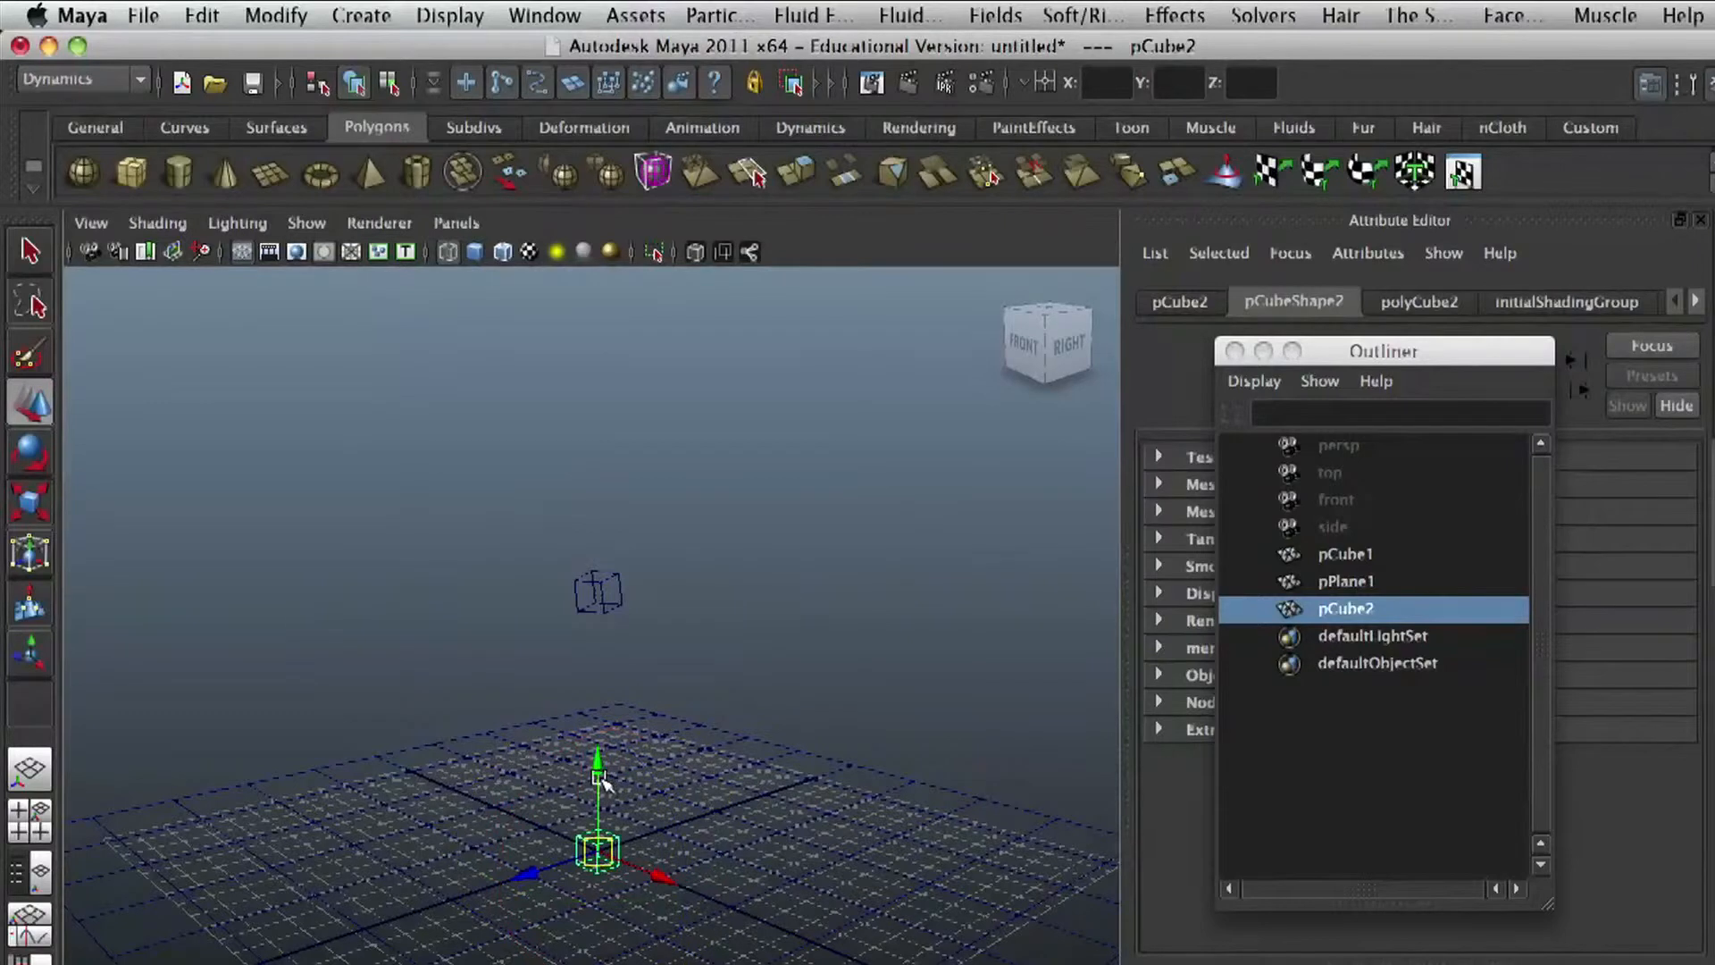
left_click_drag(600, 779, 539, 421)
key("e")
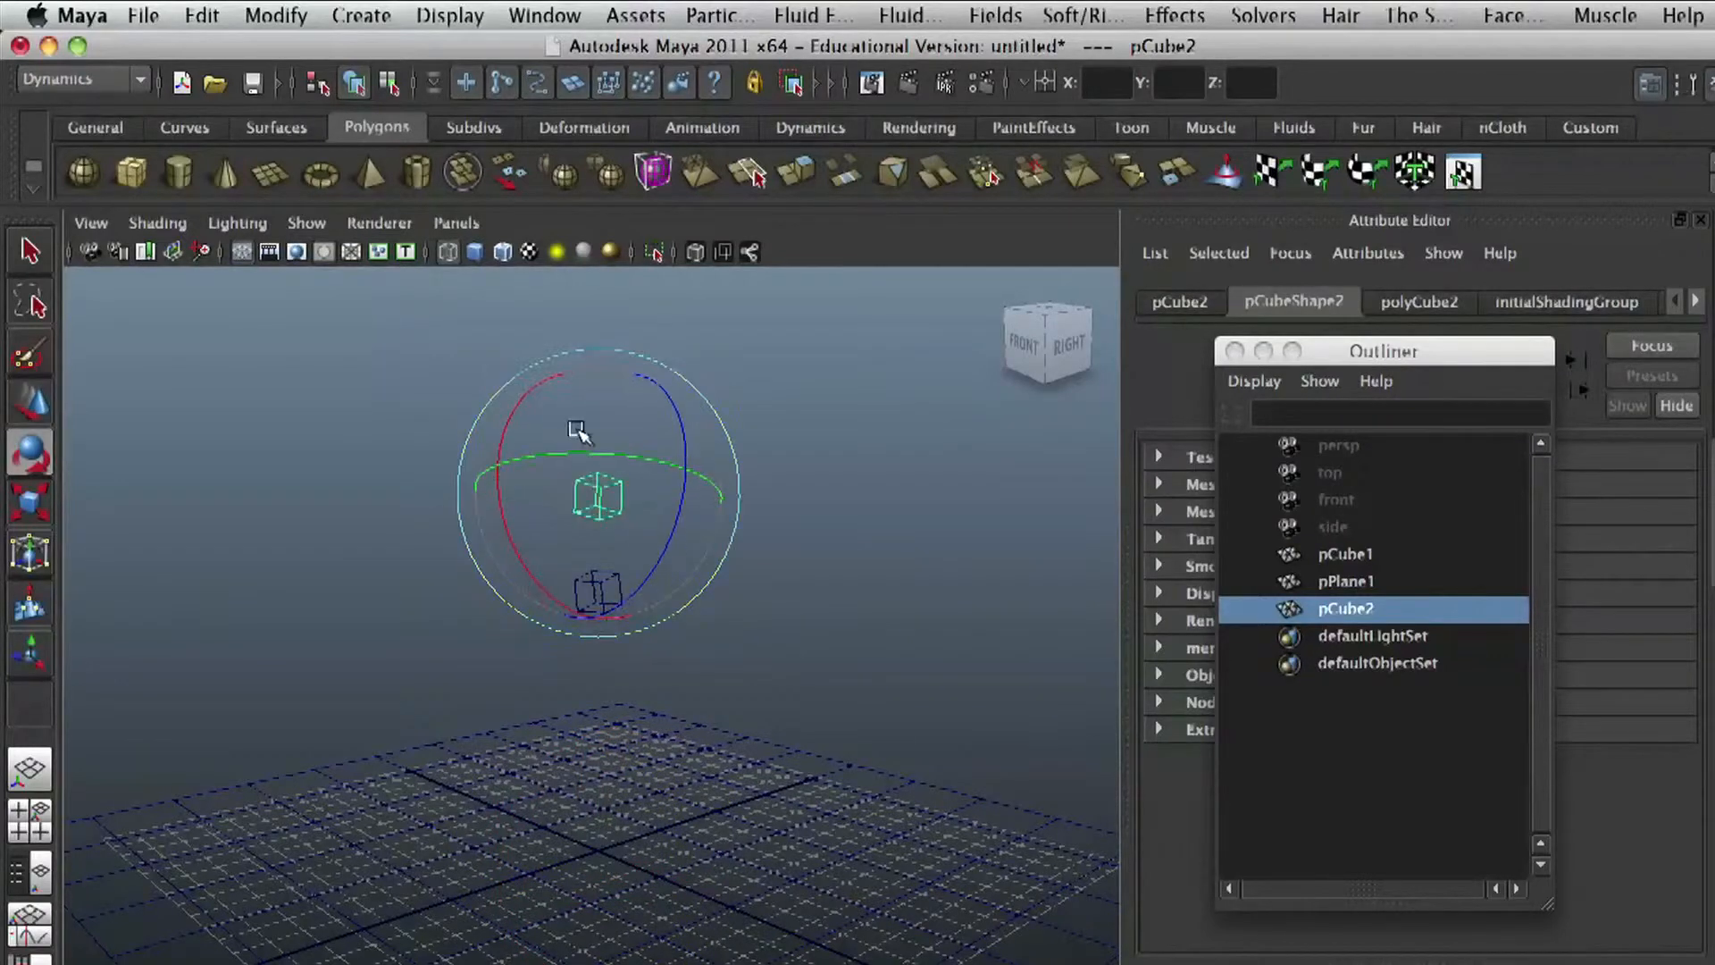
left_click(1009, 15)
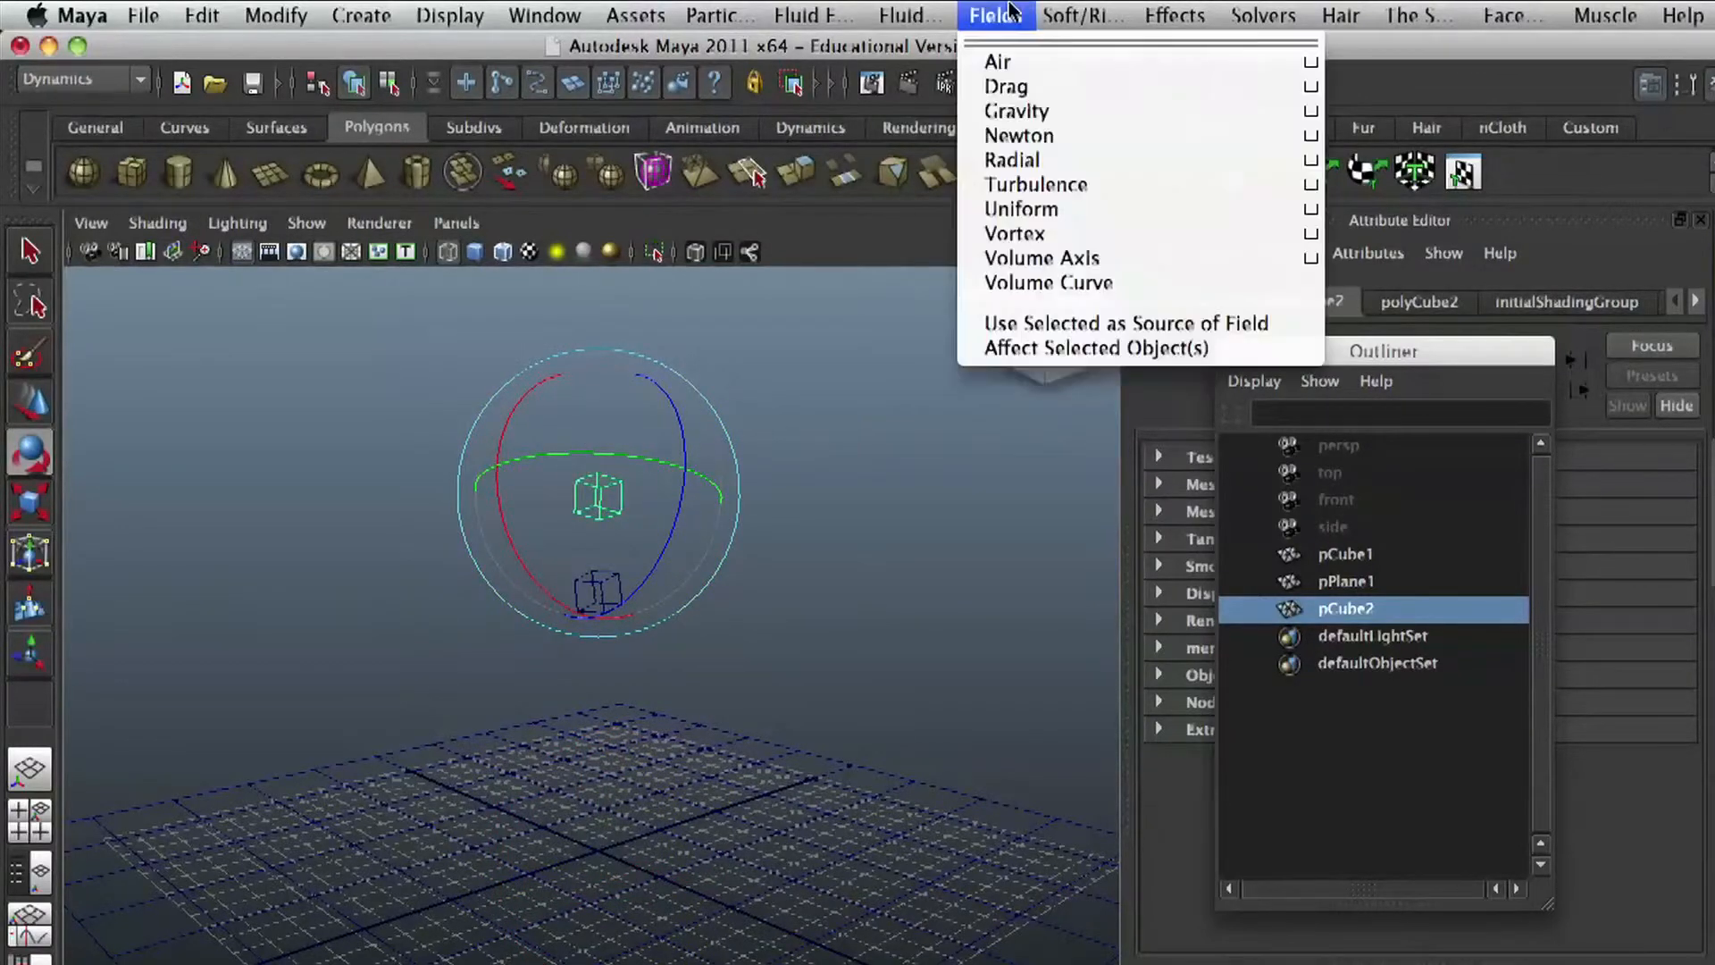
left_click(1004, 114)
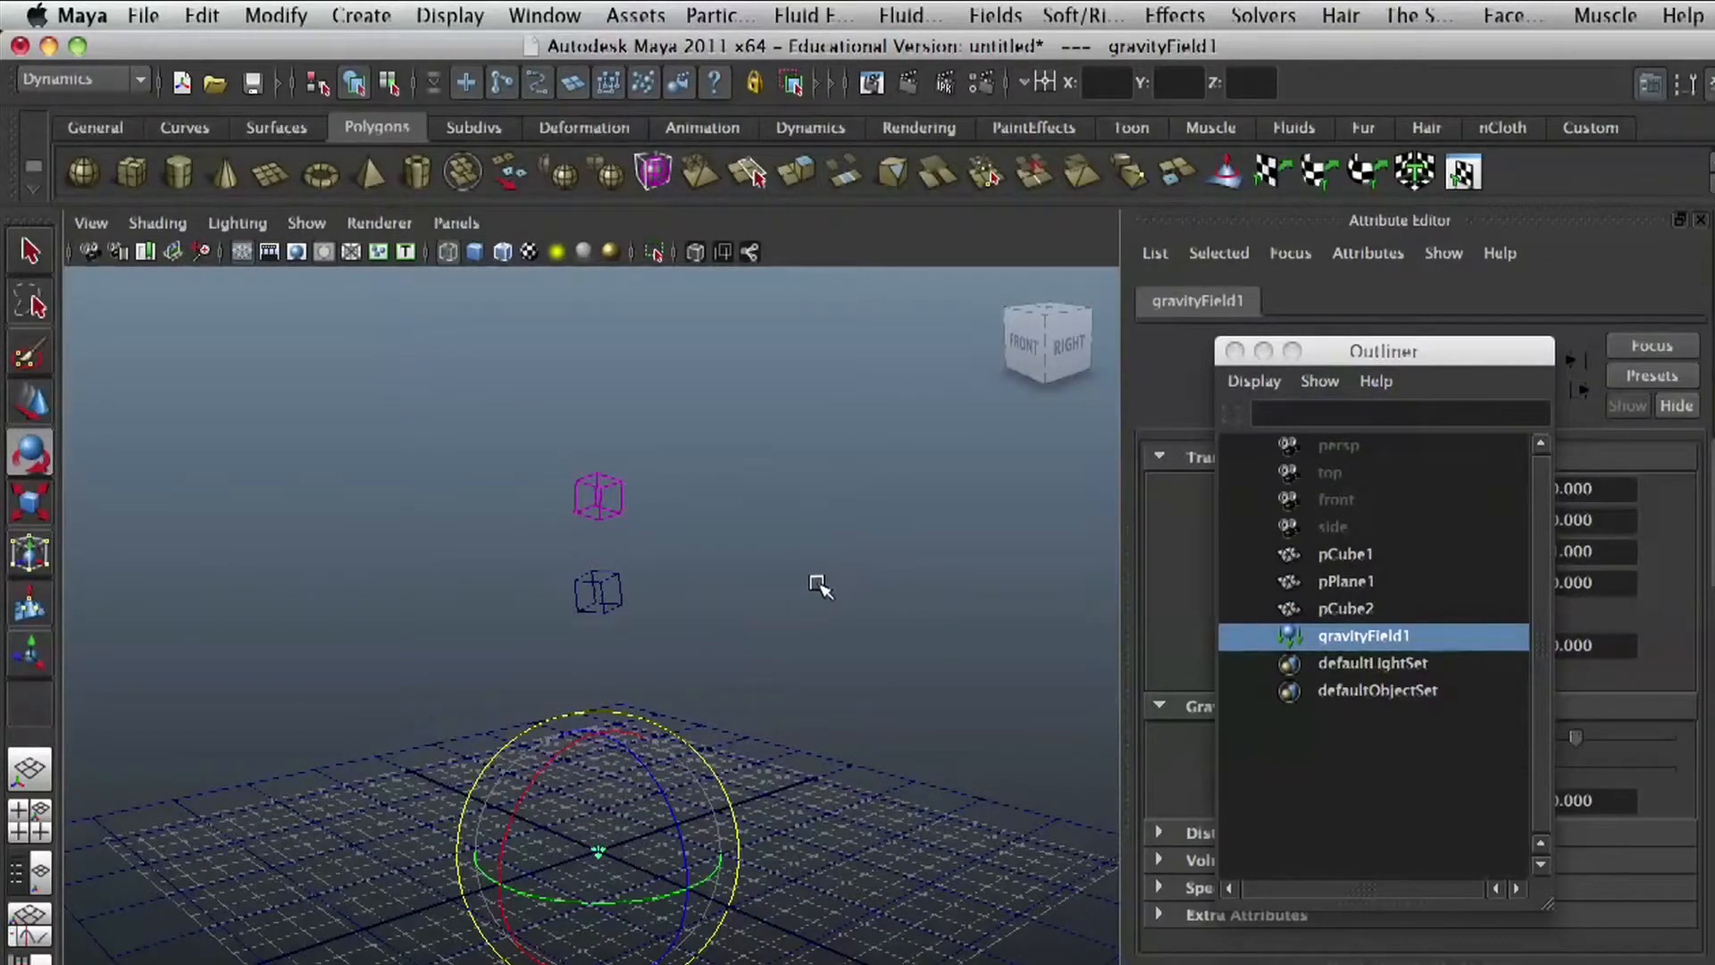
Step: Open the Dynamic Relationships Editor for the first, lower cube and enlarge the editor window
left_click(595, 605)
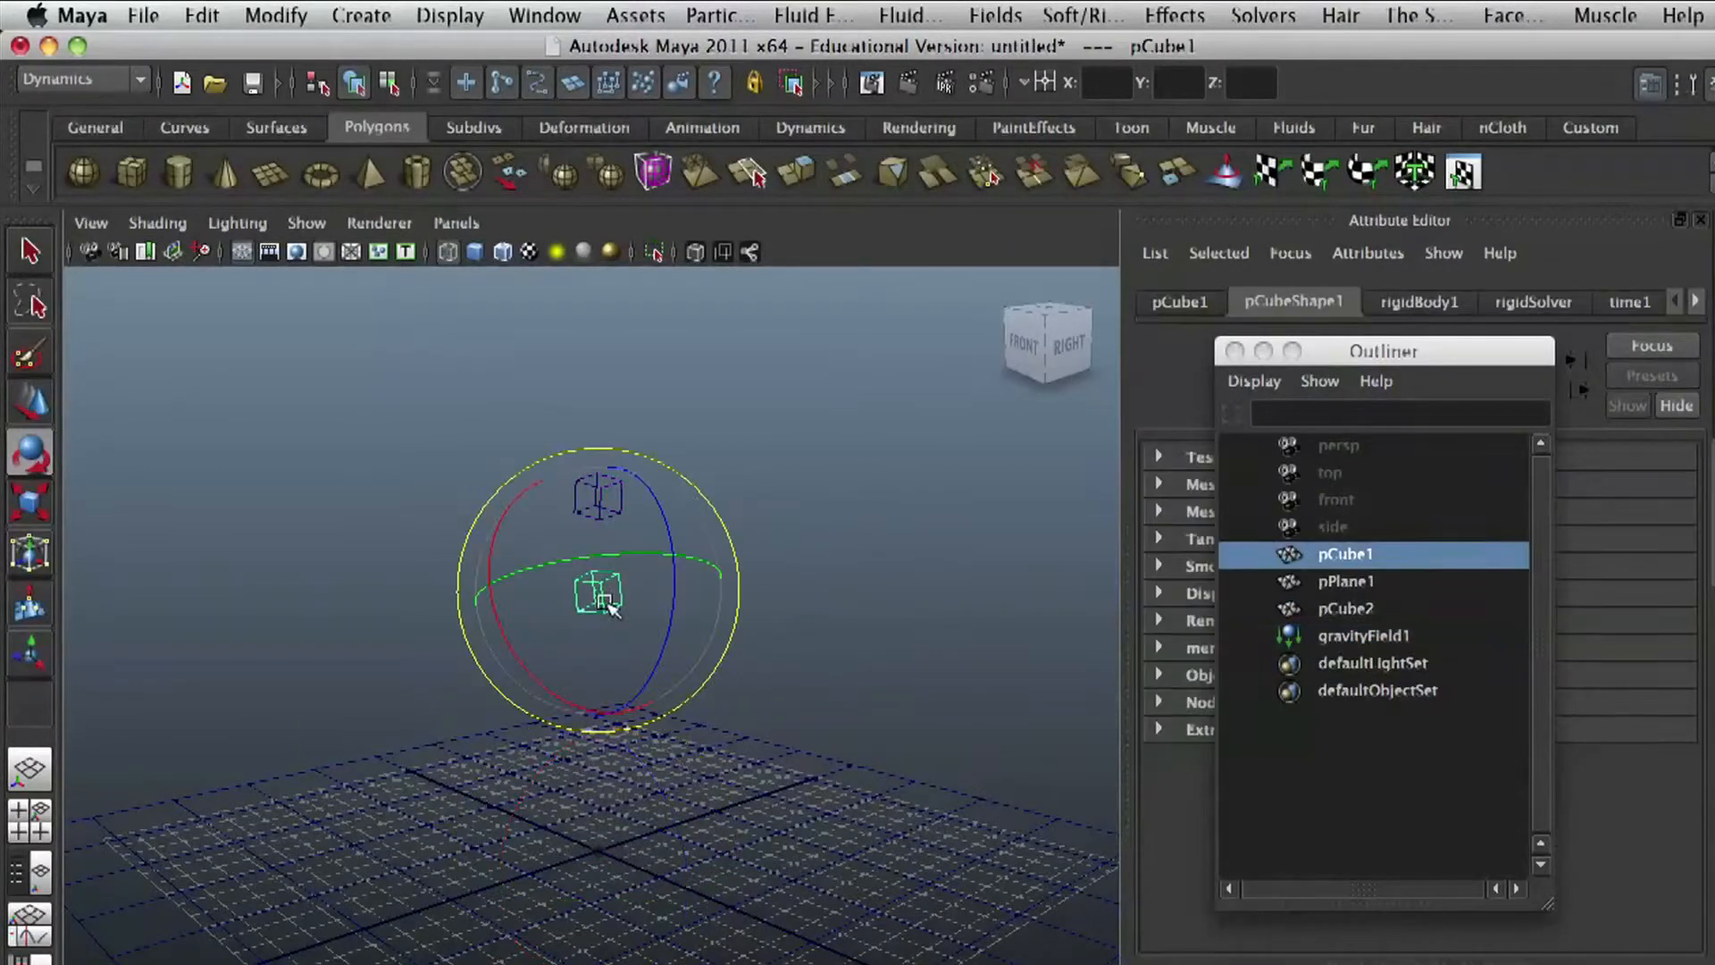
left_click(995, 536)
left_click(601, 599)
left_click(546, 16)
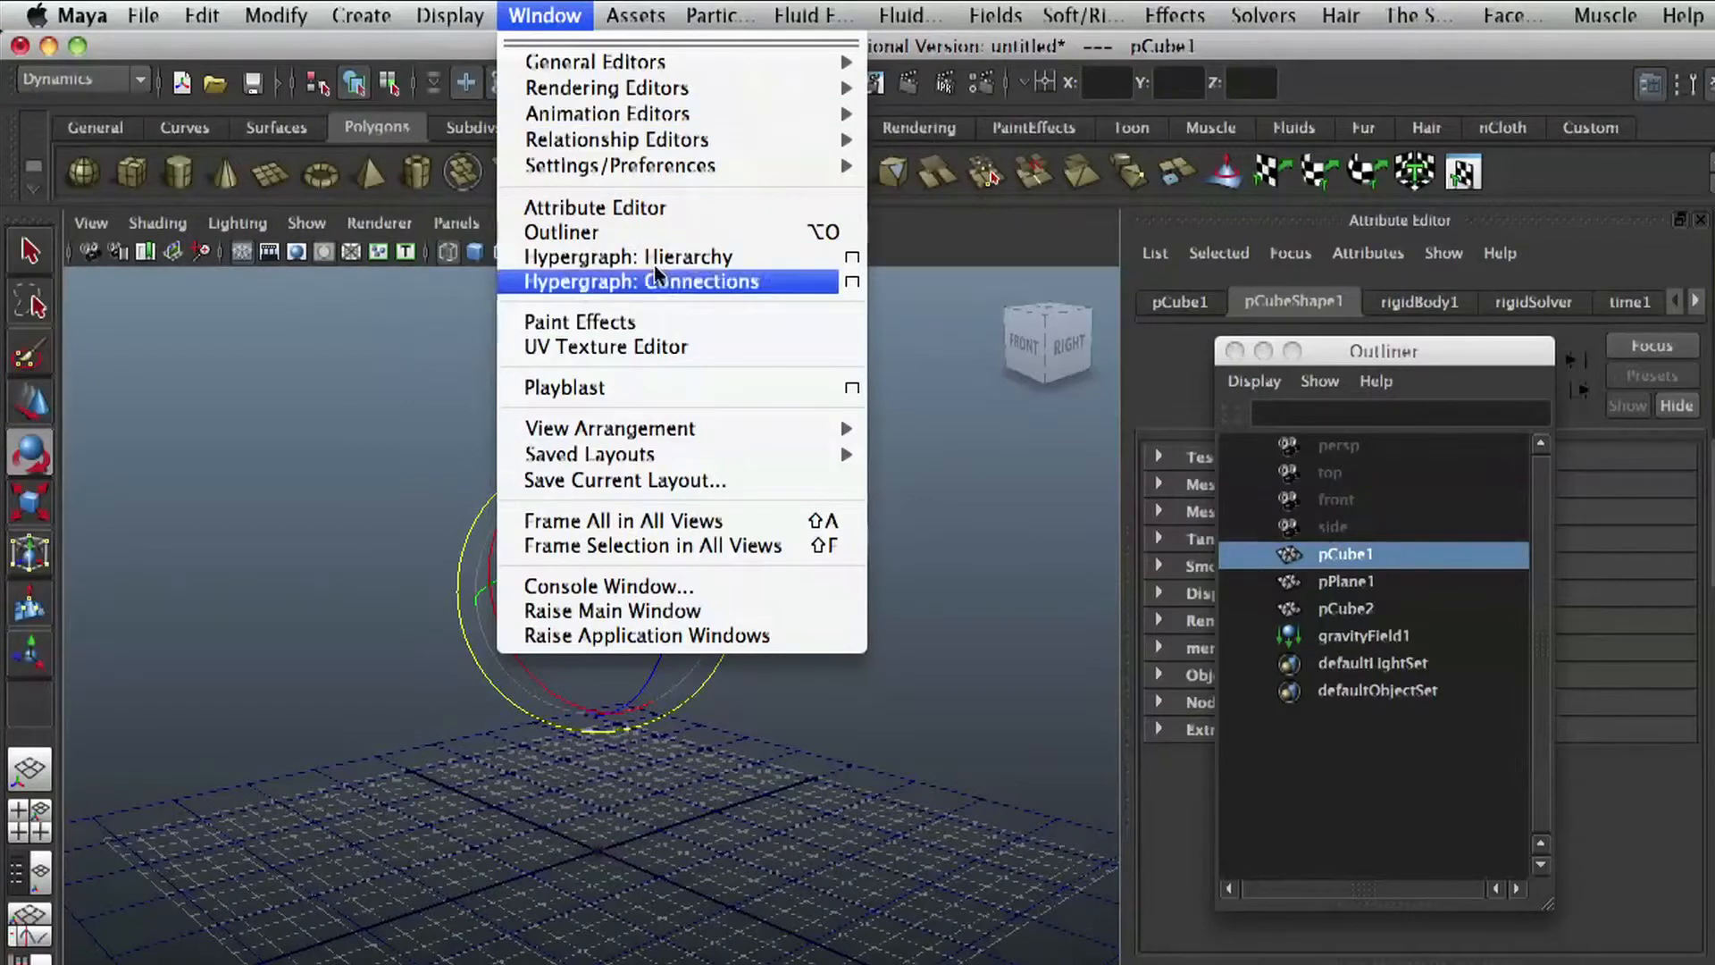
mouse_move(641, 142)
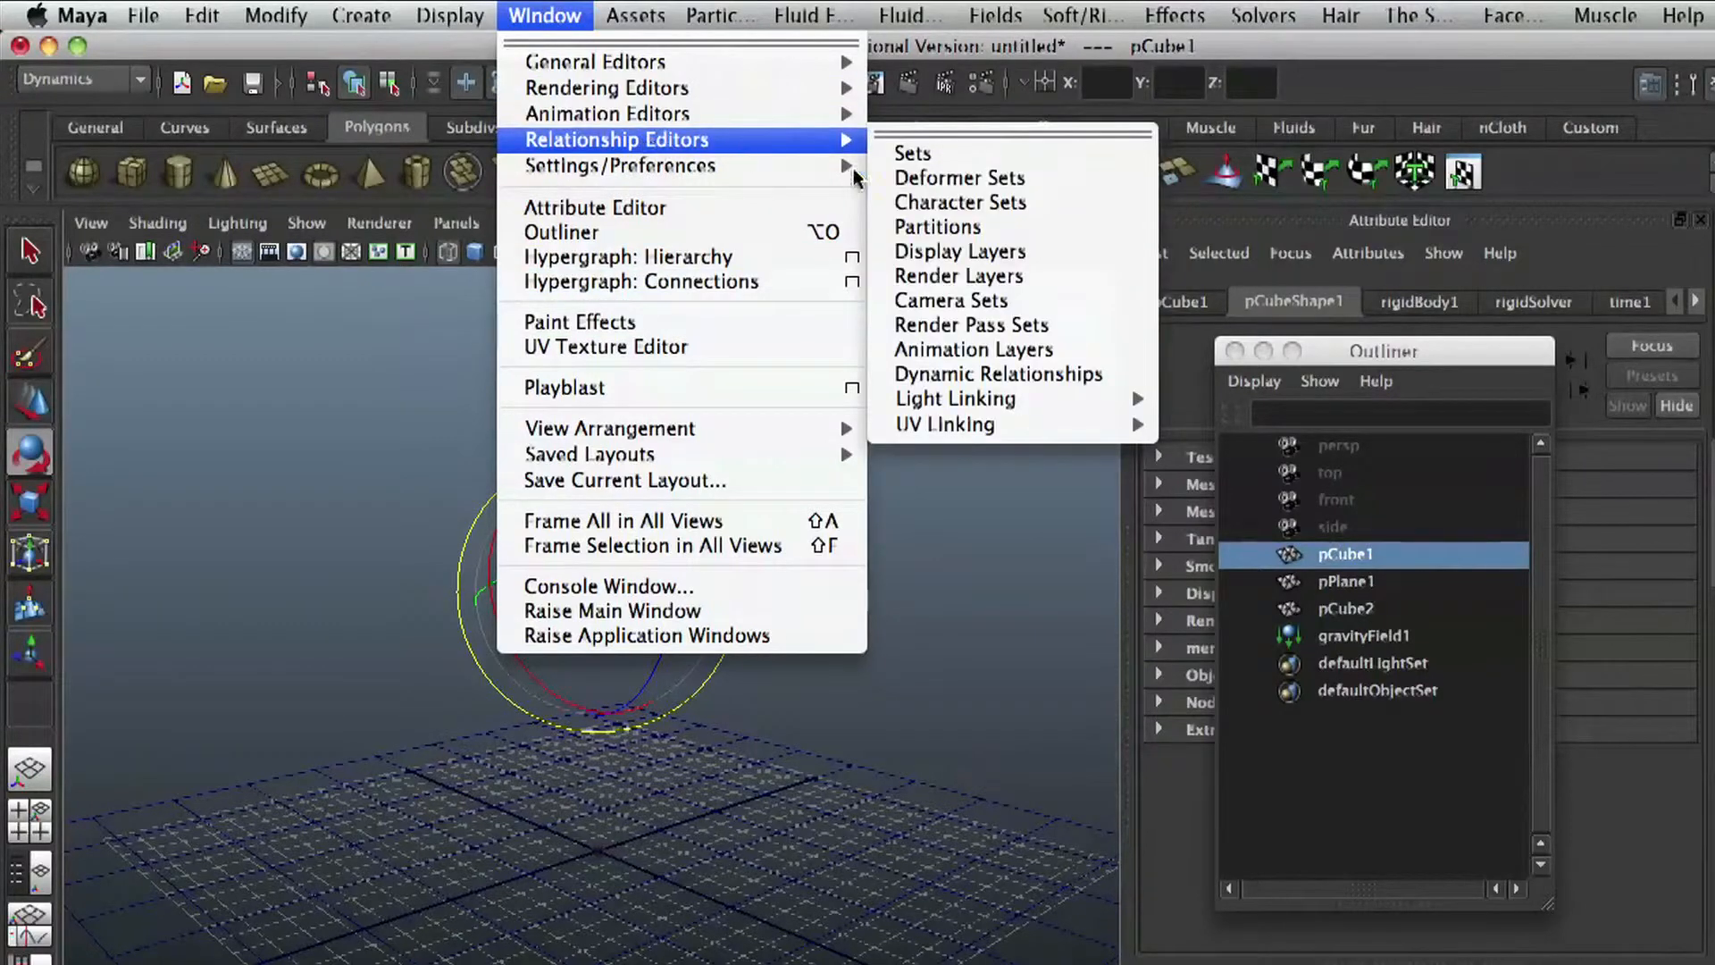
mouse_move(854, 167)
left_click(1052, 376)
left_click_drag(931, 454, 855, 104)
left_click_drag(1118, 552, 1127, 929)
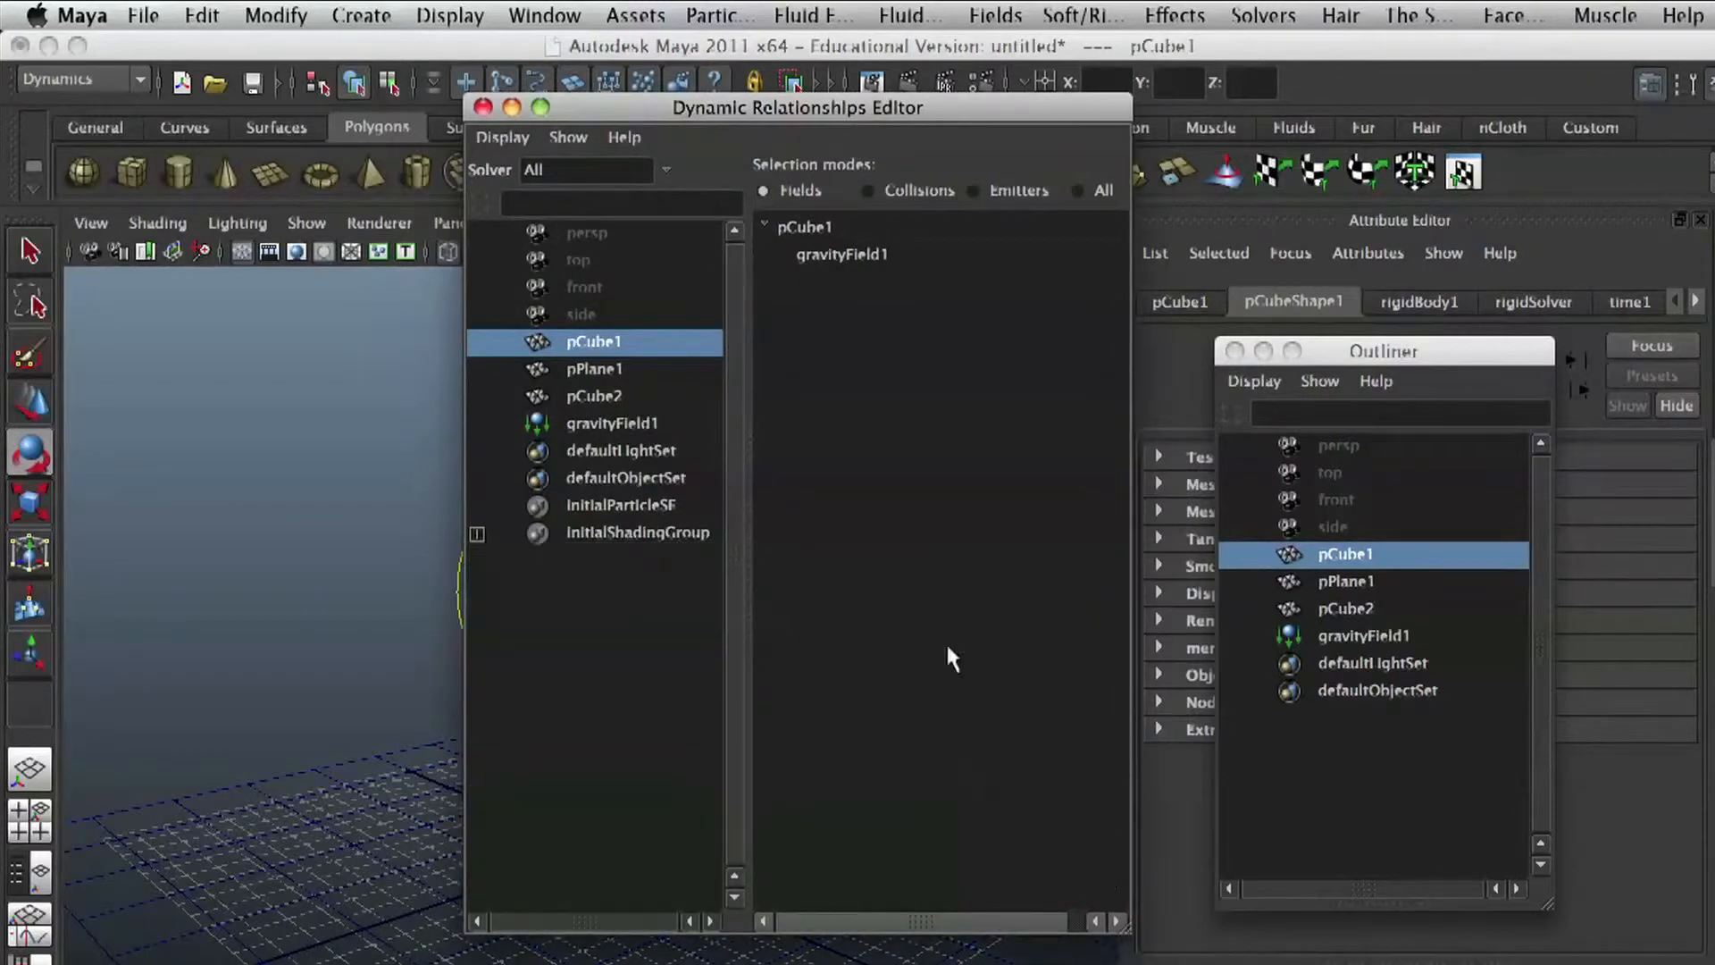
Step: Compare the field links of both cubes, connect gravityField1 to pCube1, and move the relationships editor aside
left_click(589, 398)
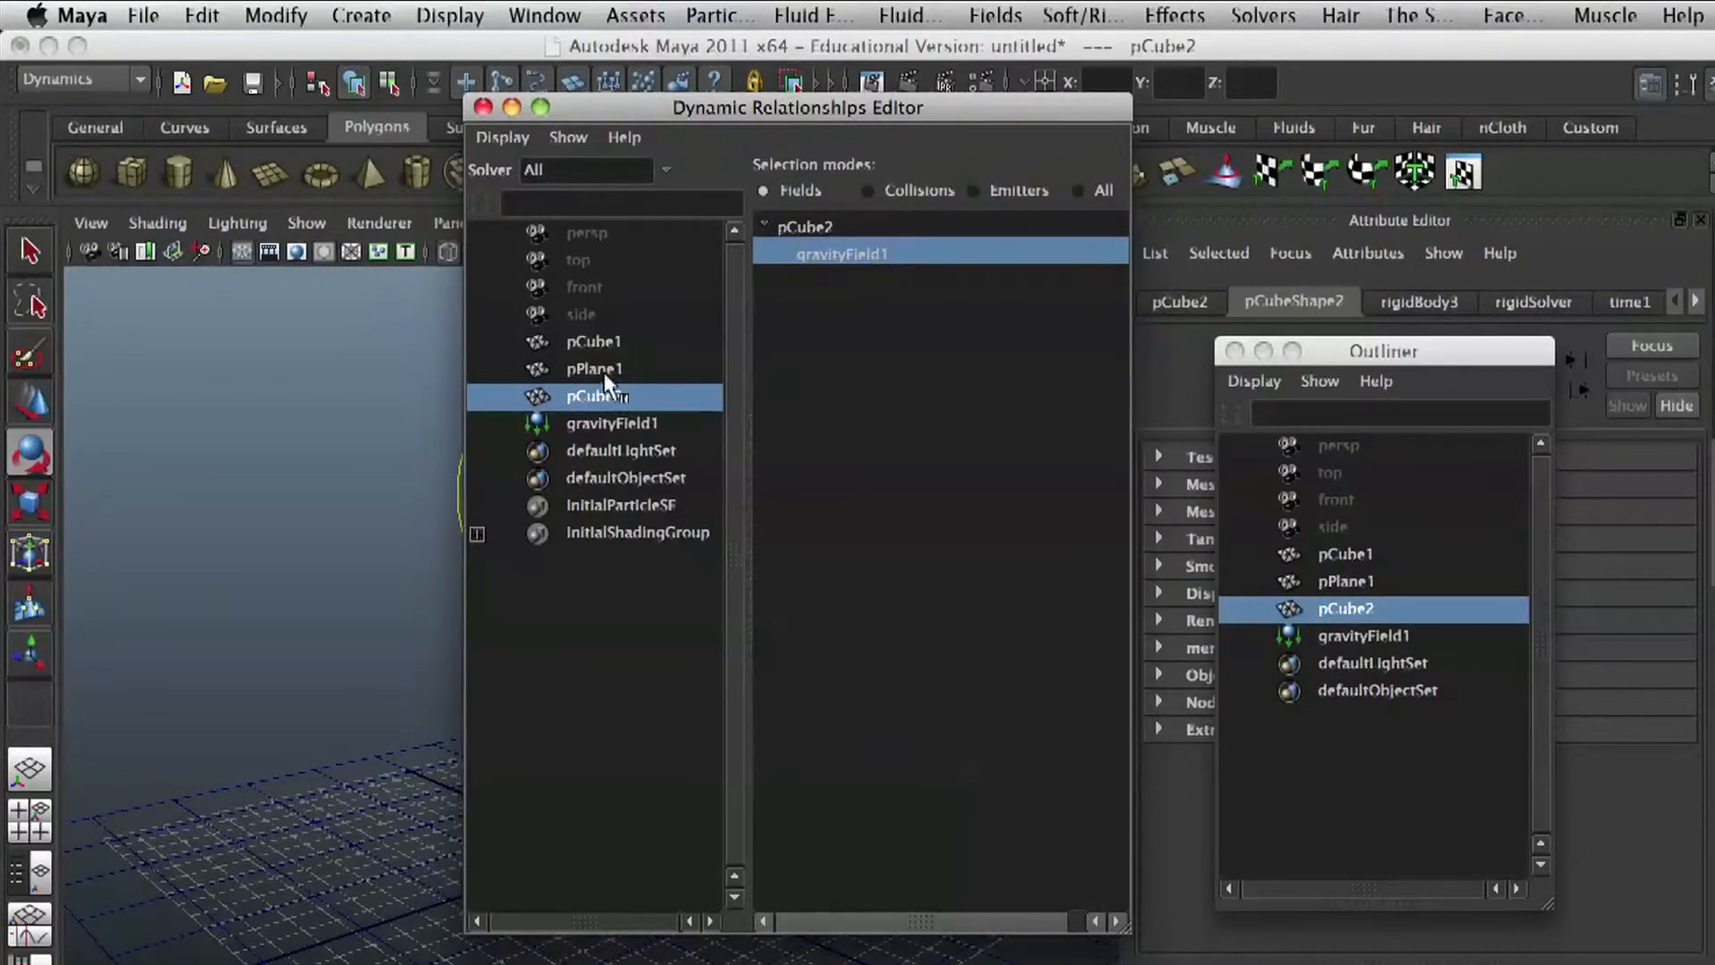
left_click(602, 342)
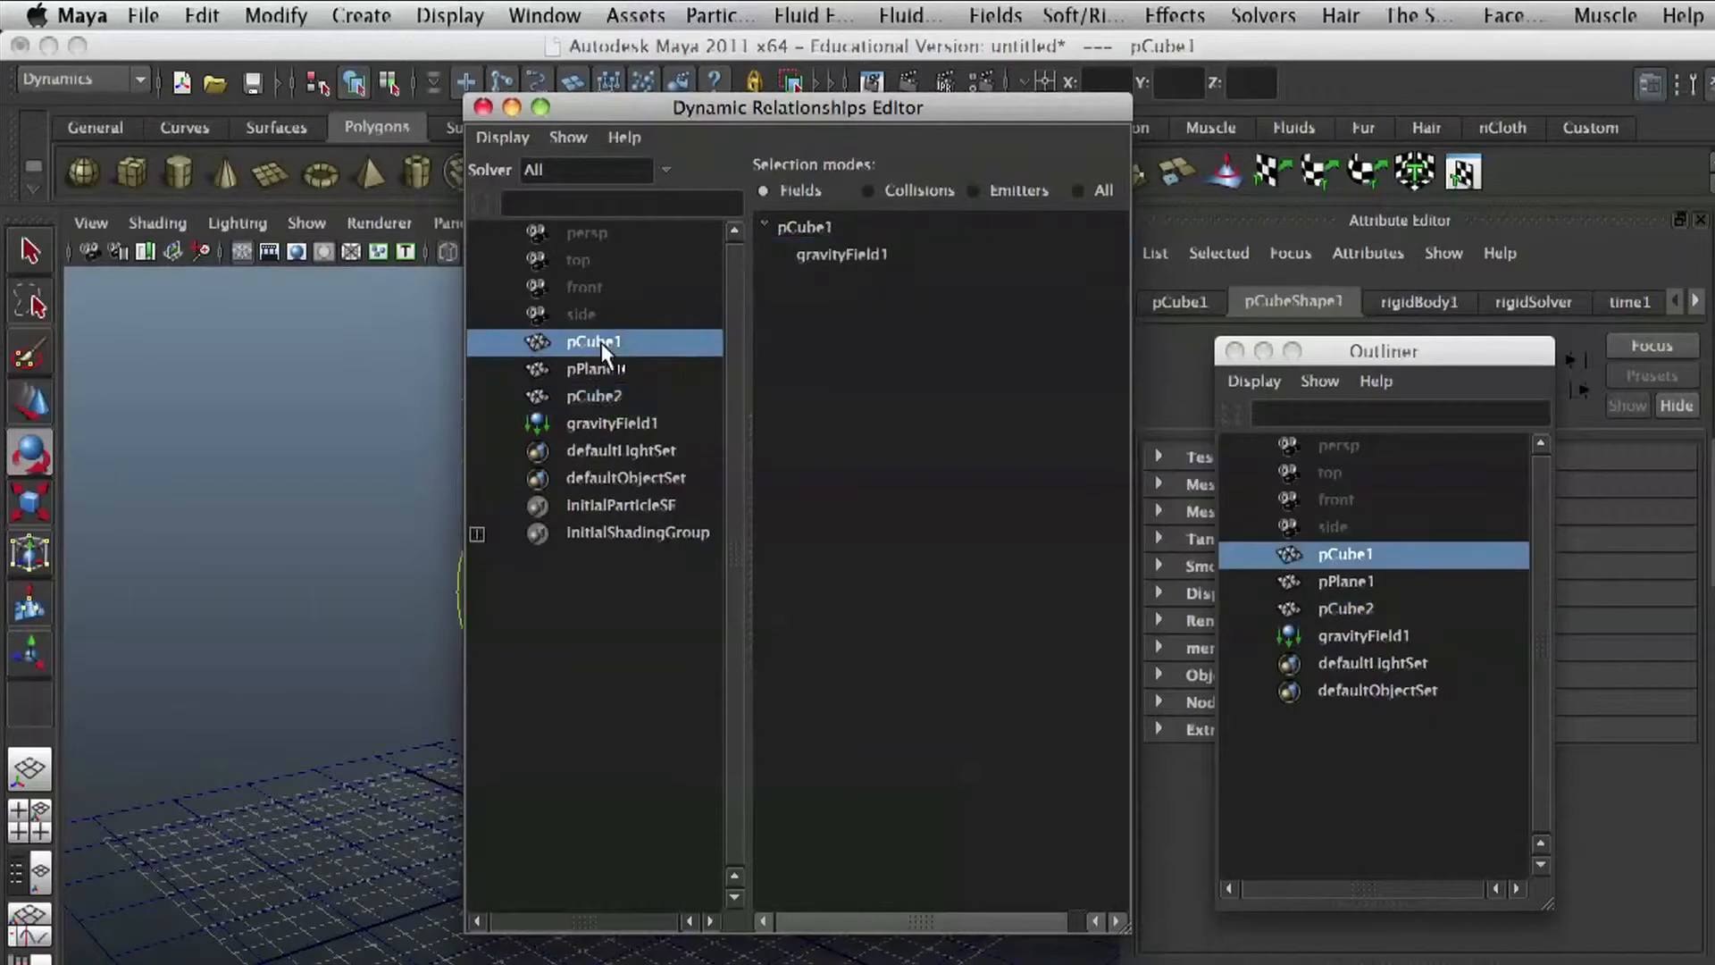
left_click(807, 253)
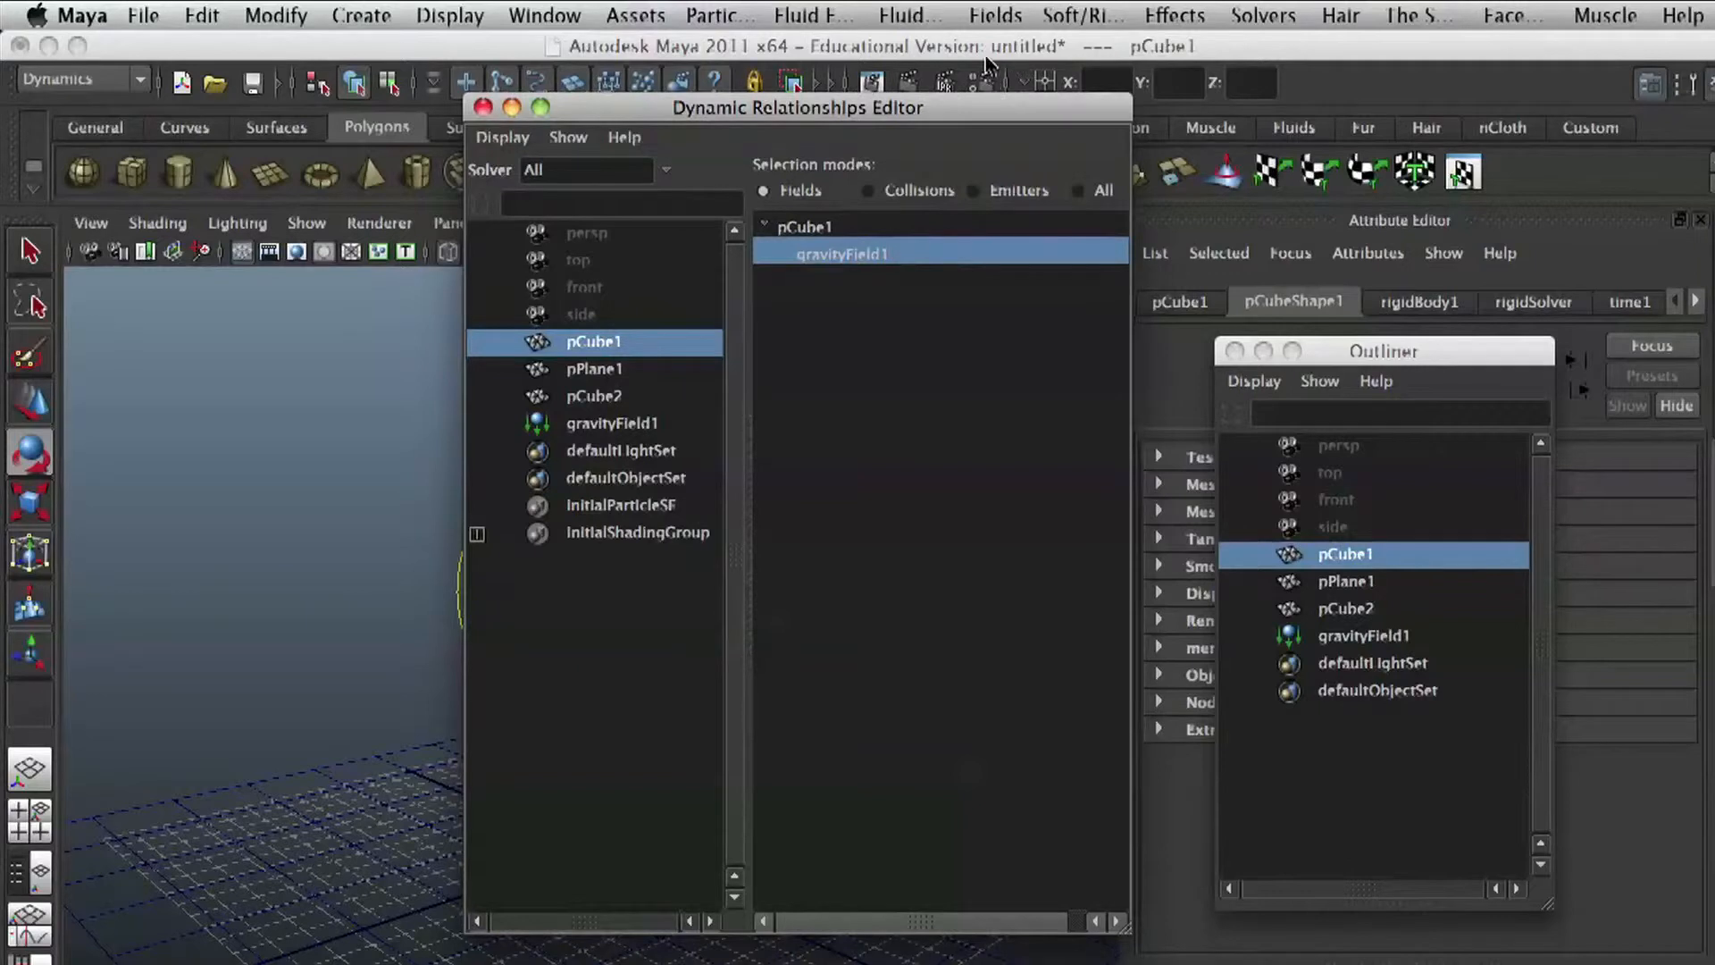
left_click_drag(853, 112, 1370, 91)
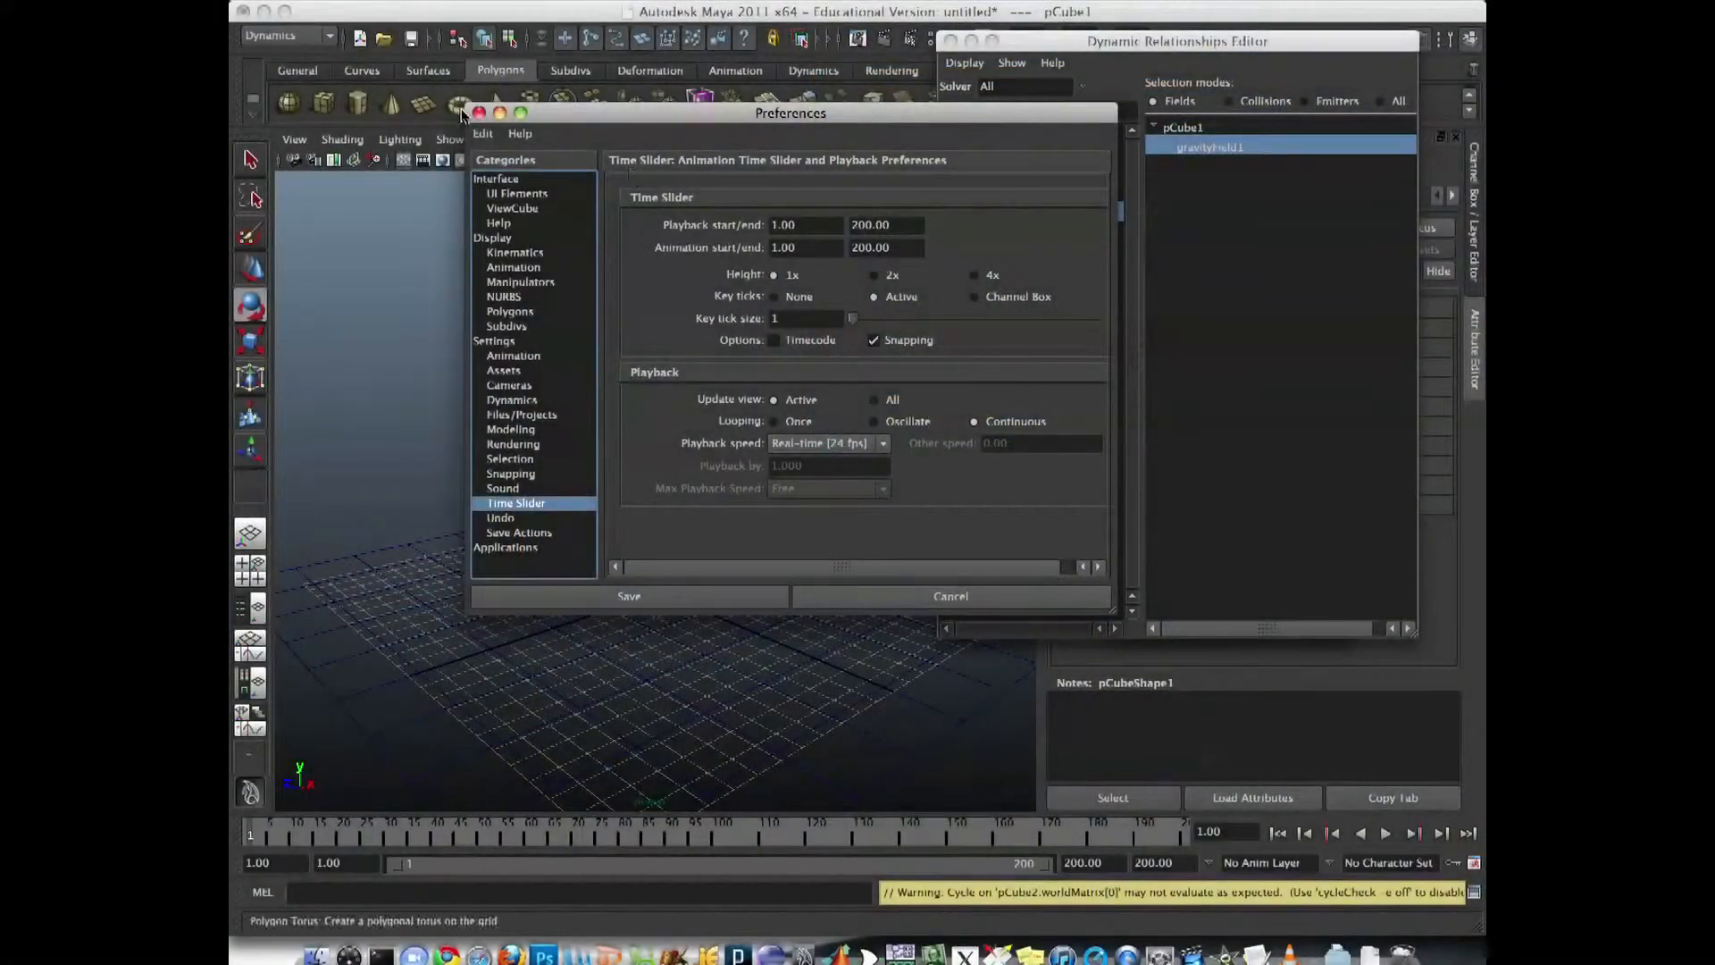
Step: Set the Playback speed to Play every frame in the Time Slider preferences and save the preferences
left_click(479, 114)
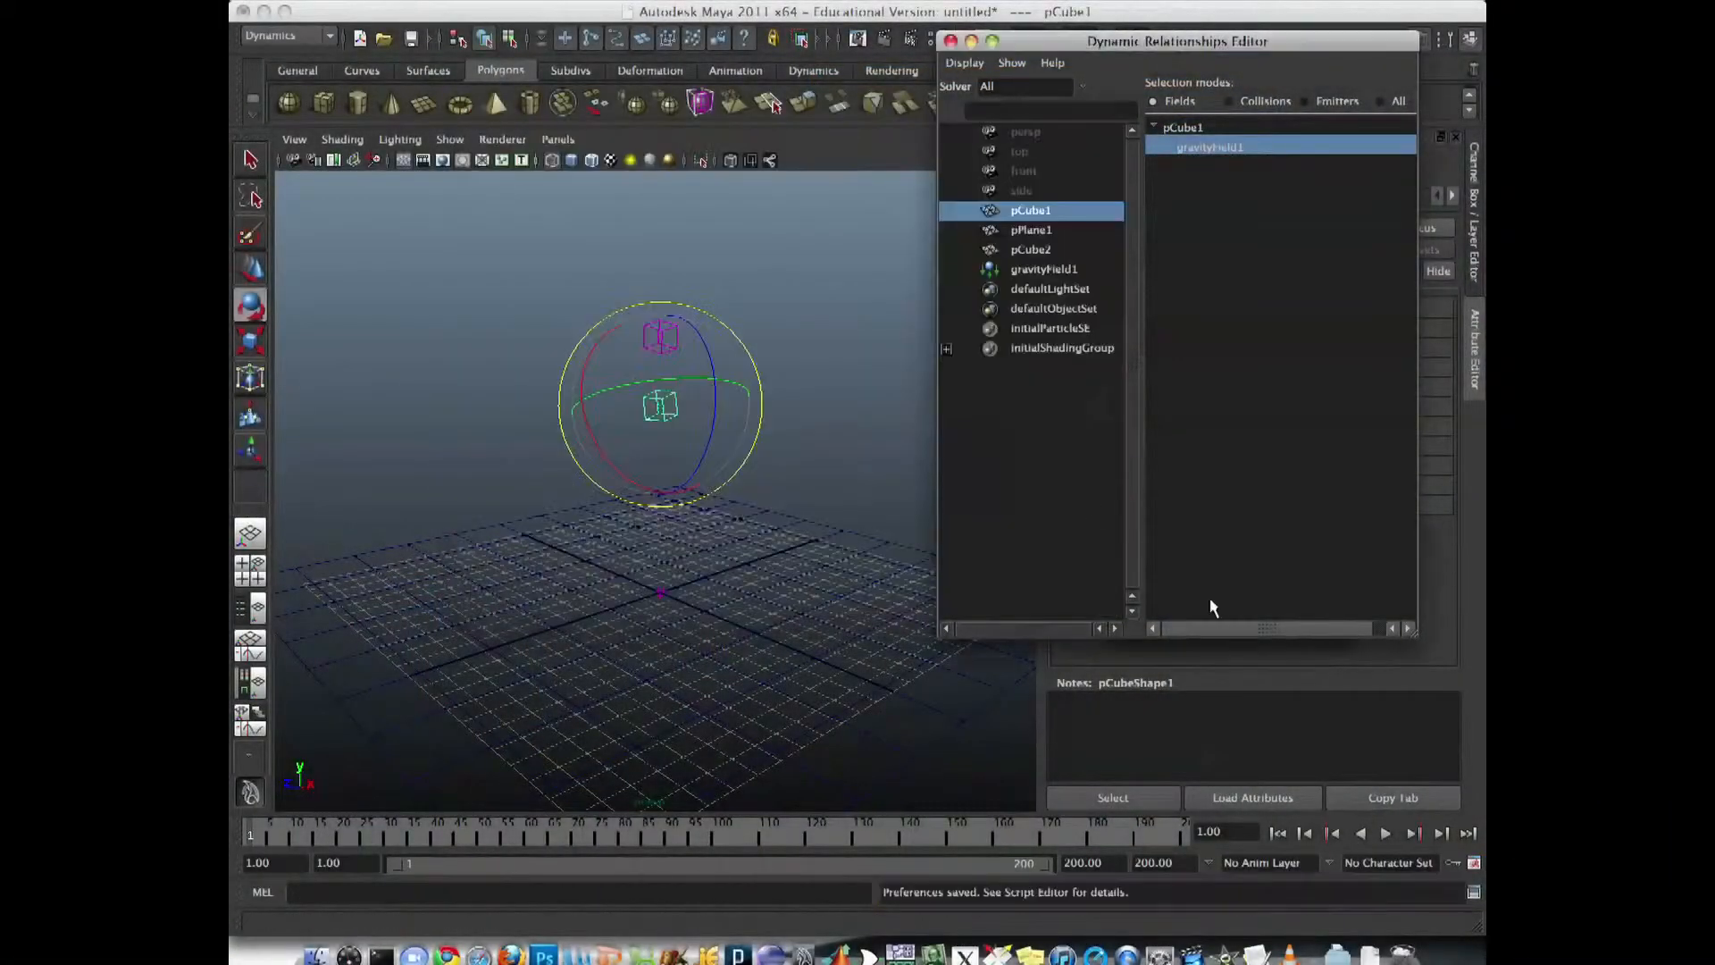
left_click(1475, 865)
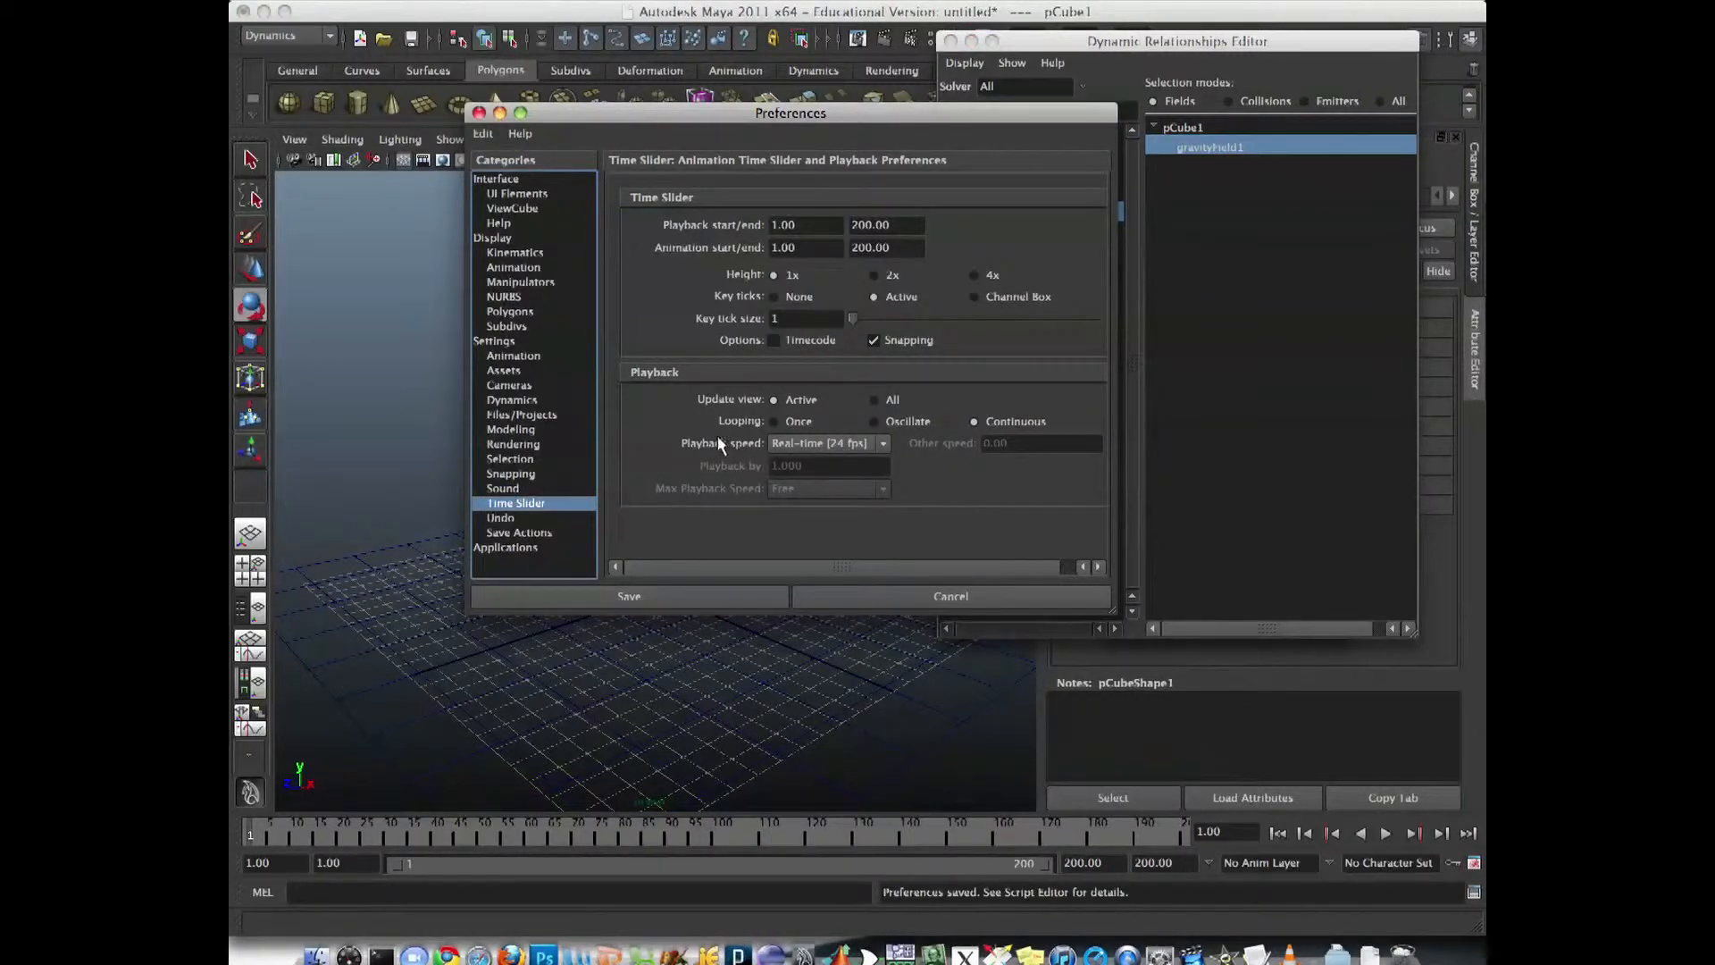
left_click(811, 442)
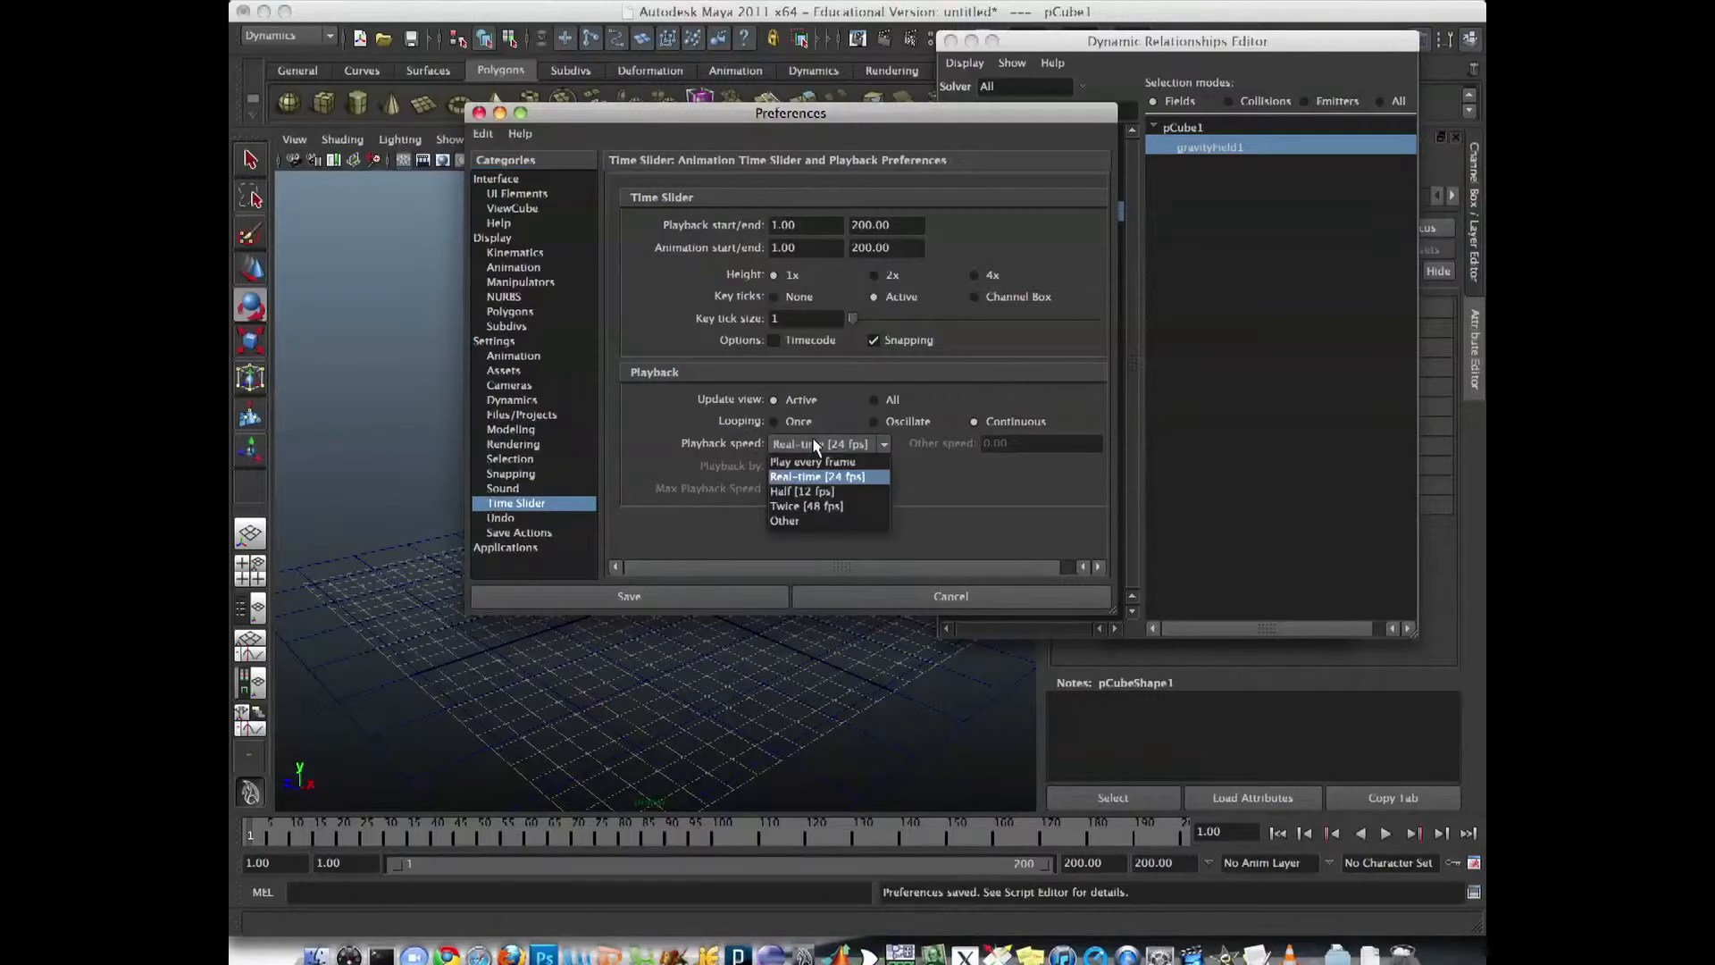
left_click(815, 446)
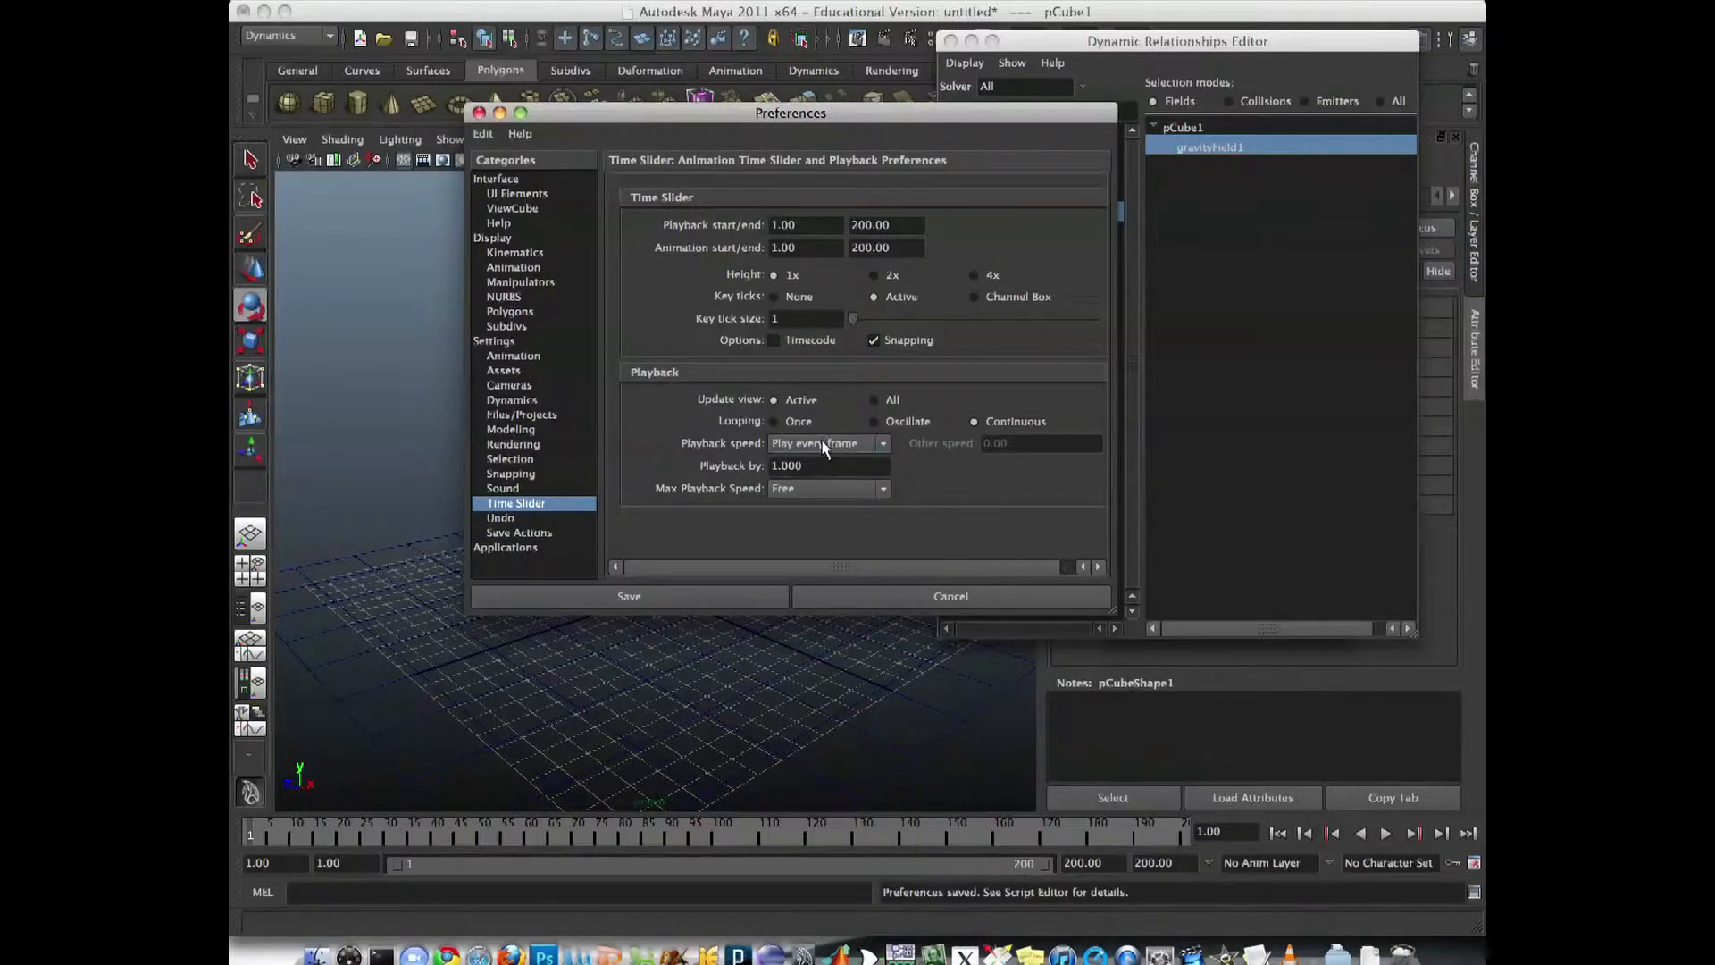
left_click_drag(587, 113, 715, 19)
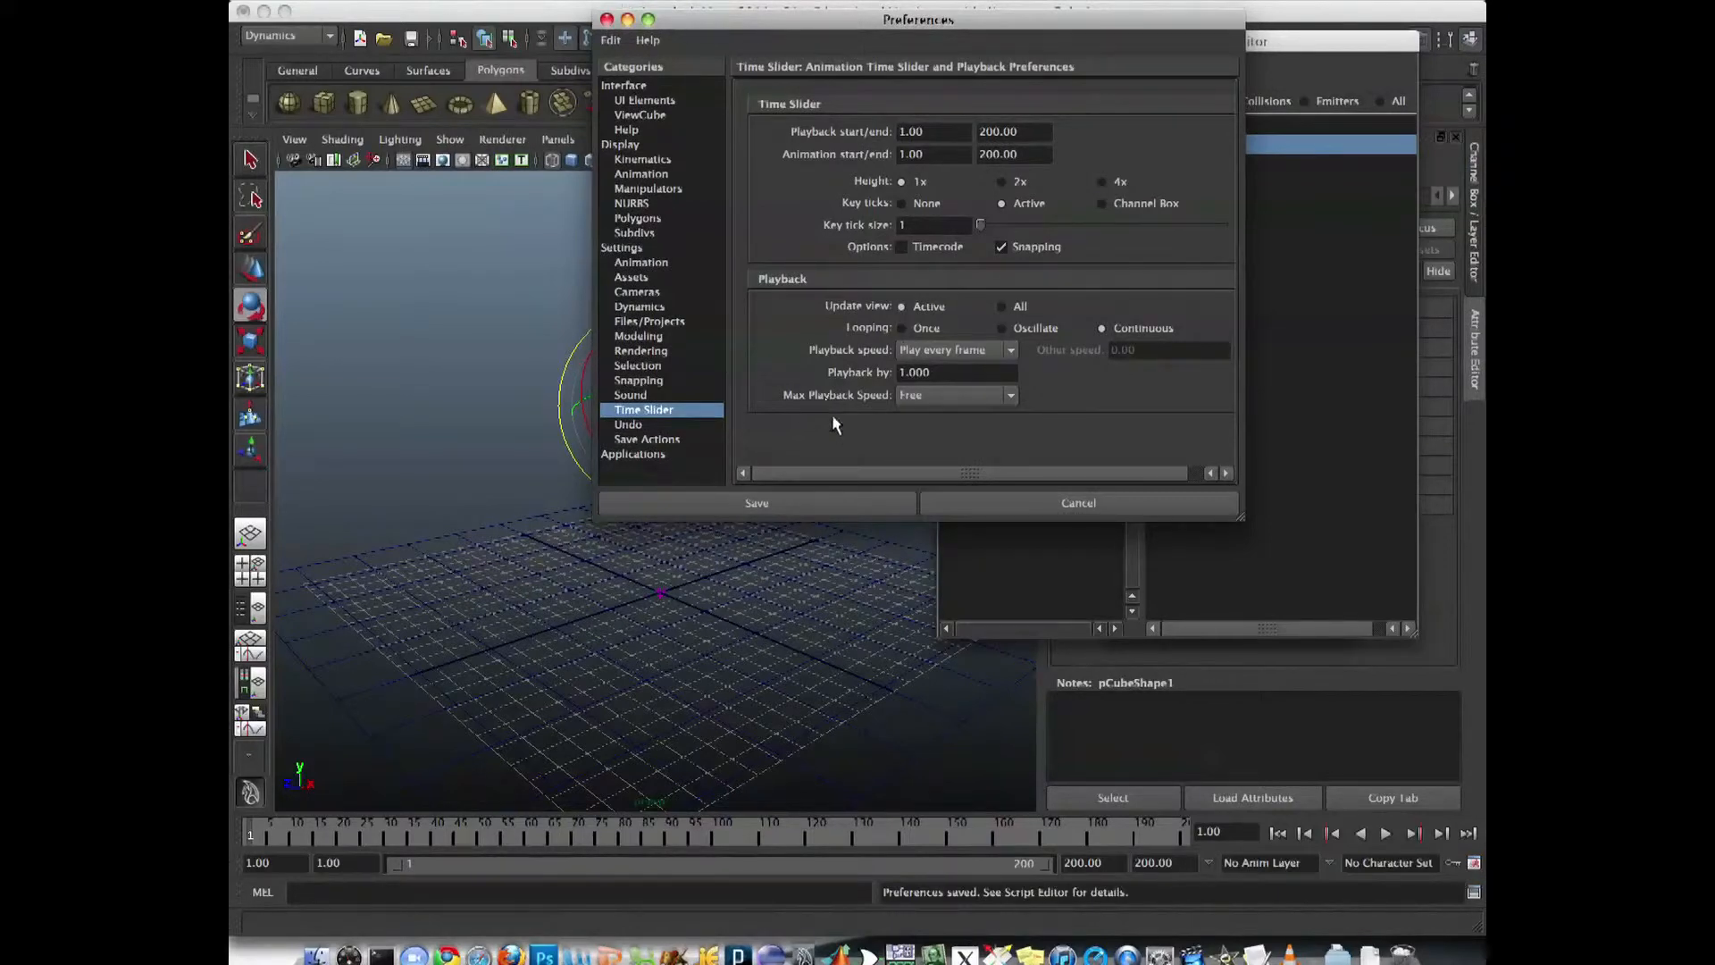
left_click(706, 503)
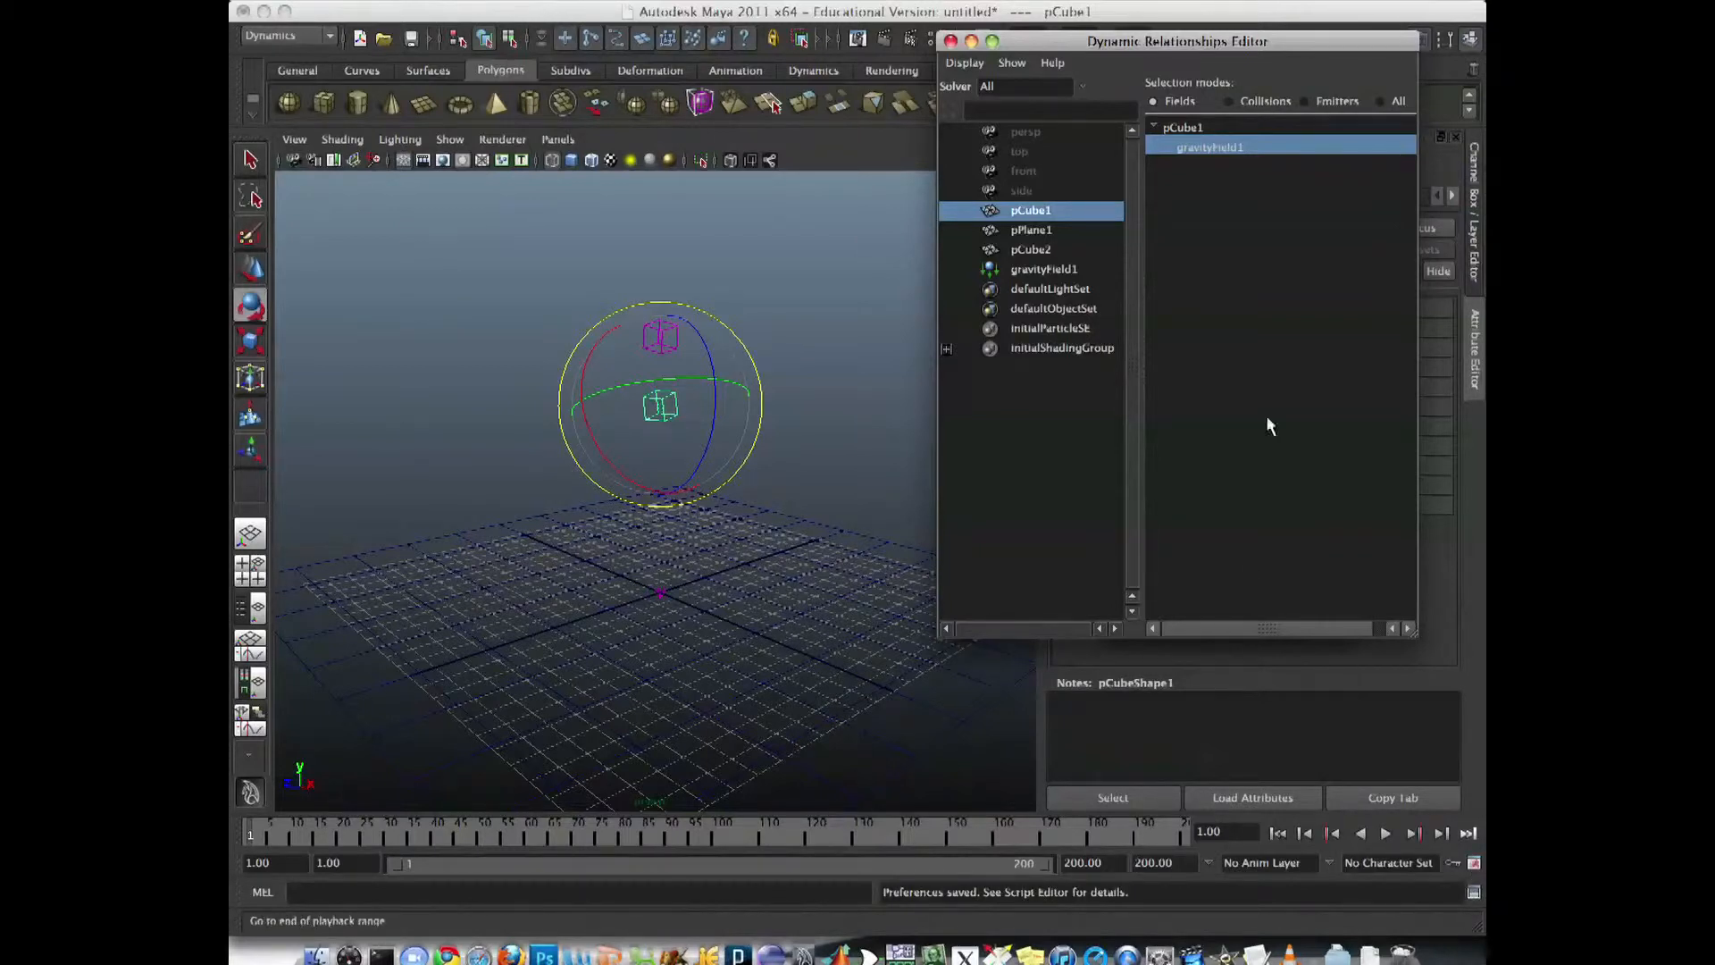
Step: Move the Dynamic Relationships Editor off the modelling shelf and the Outliner, and clear the selection
left_click(630, 1)
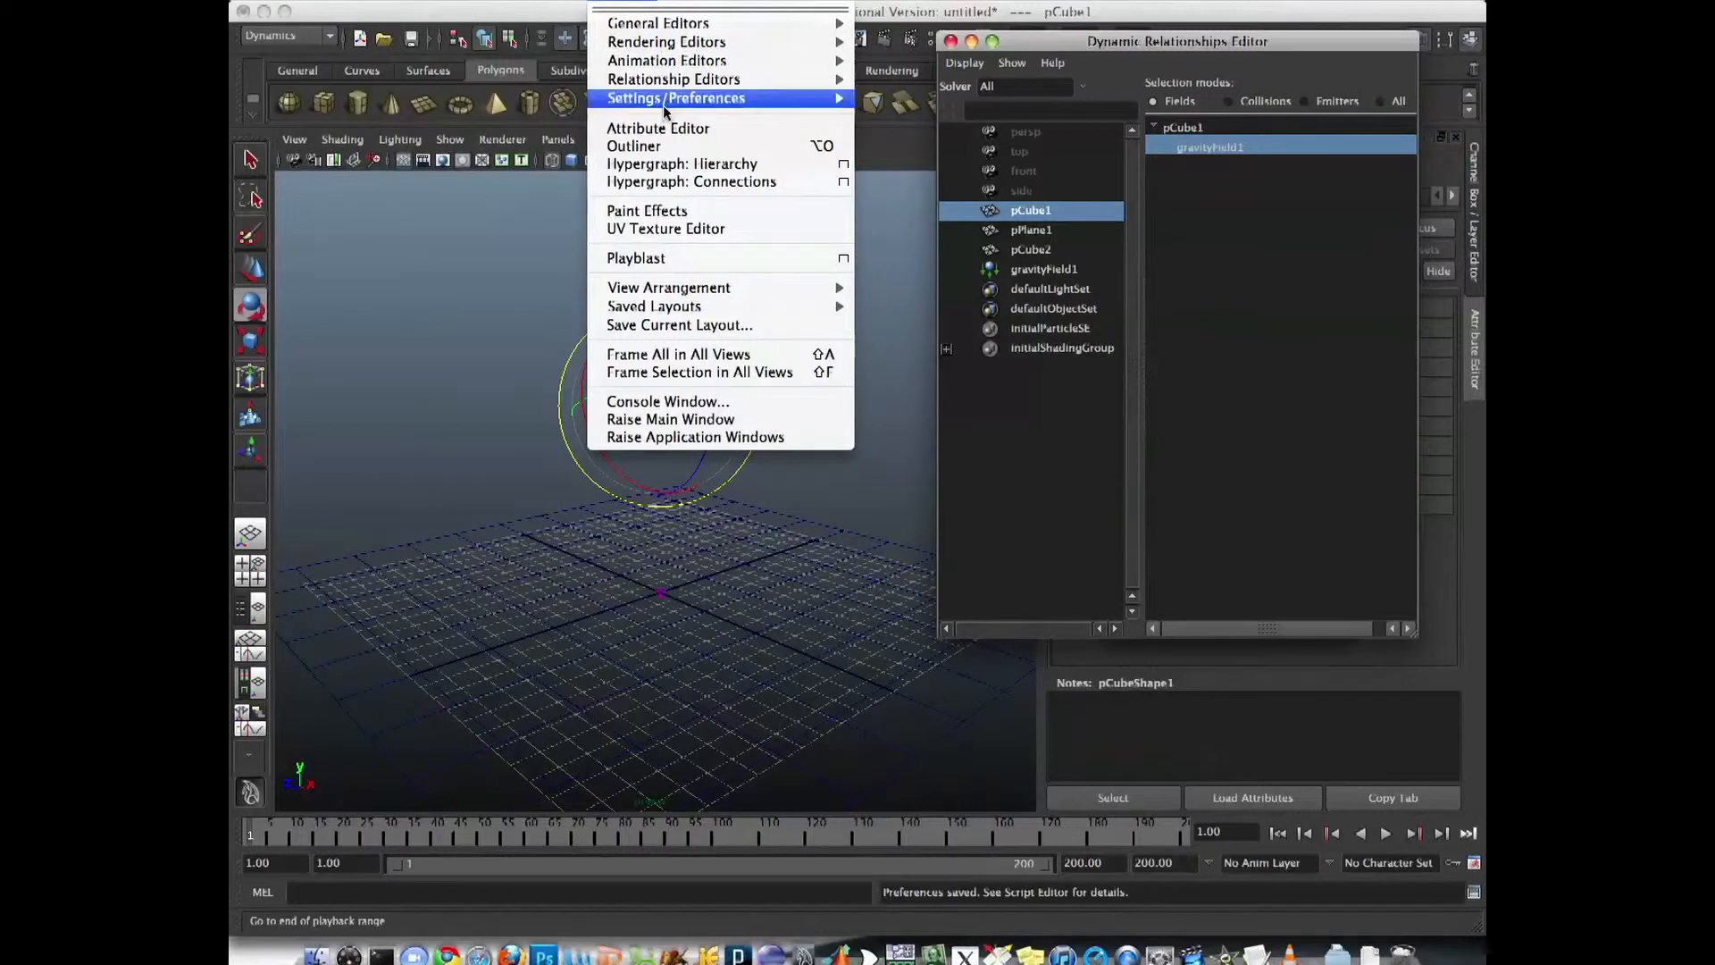
left_click(630, 1)
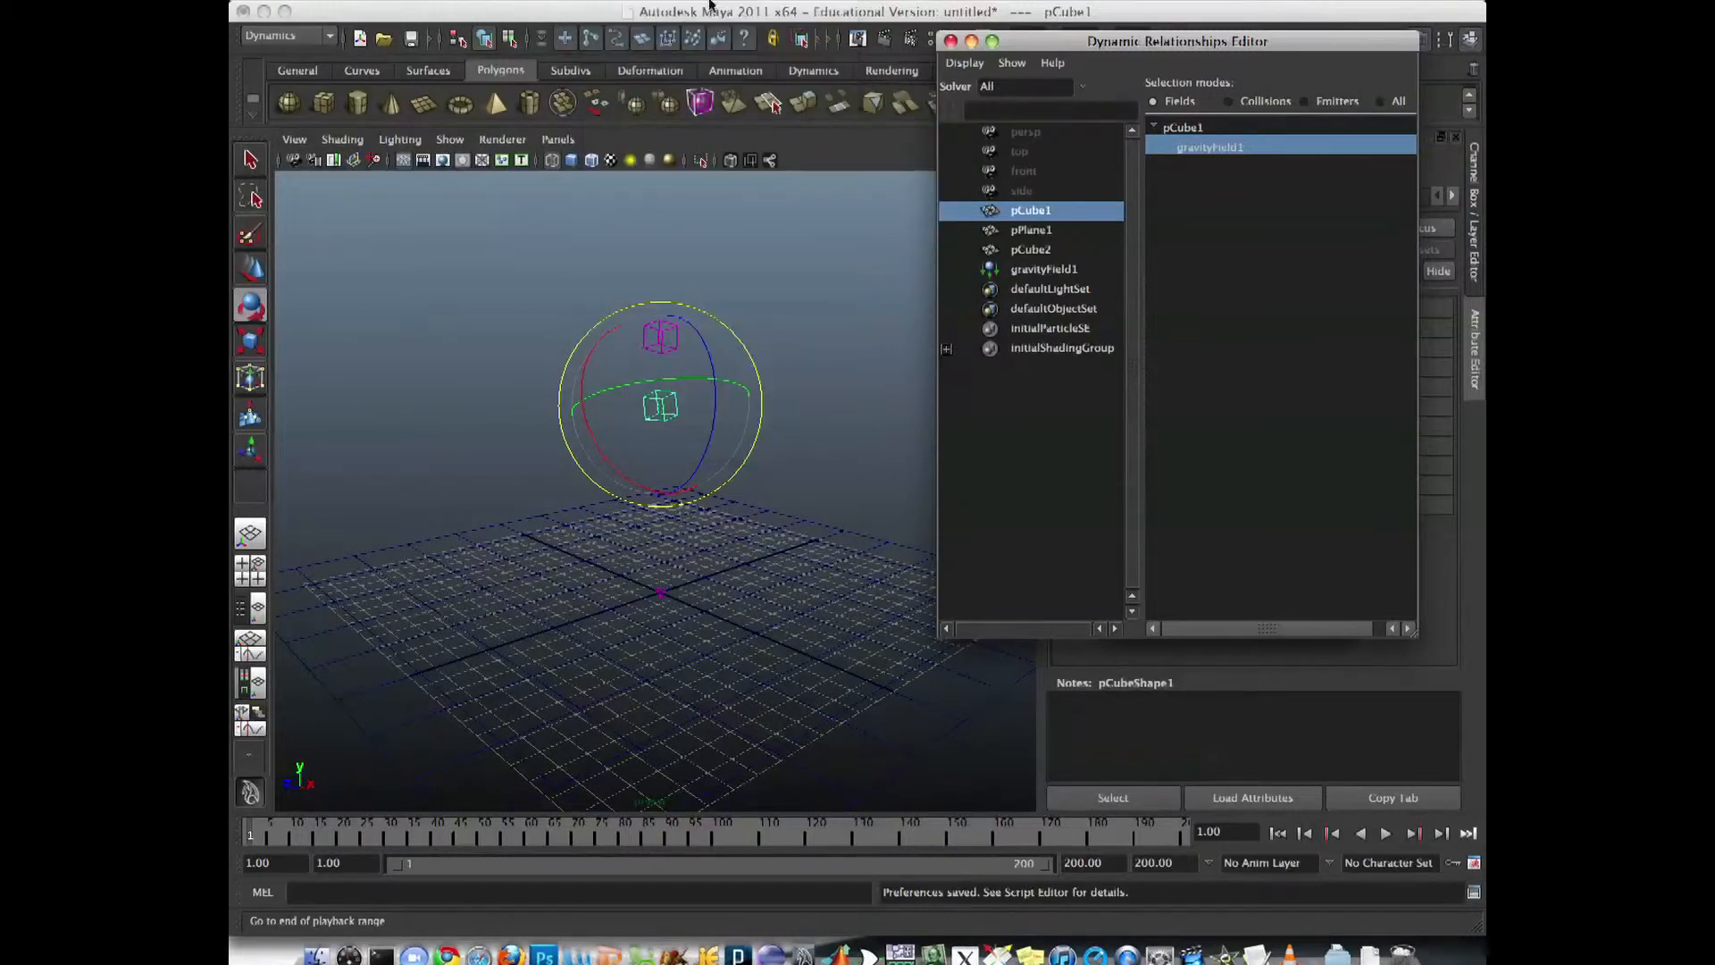
left_click_drag(1054, 41, 1032, 380)
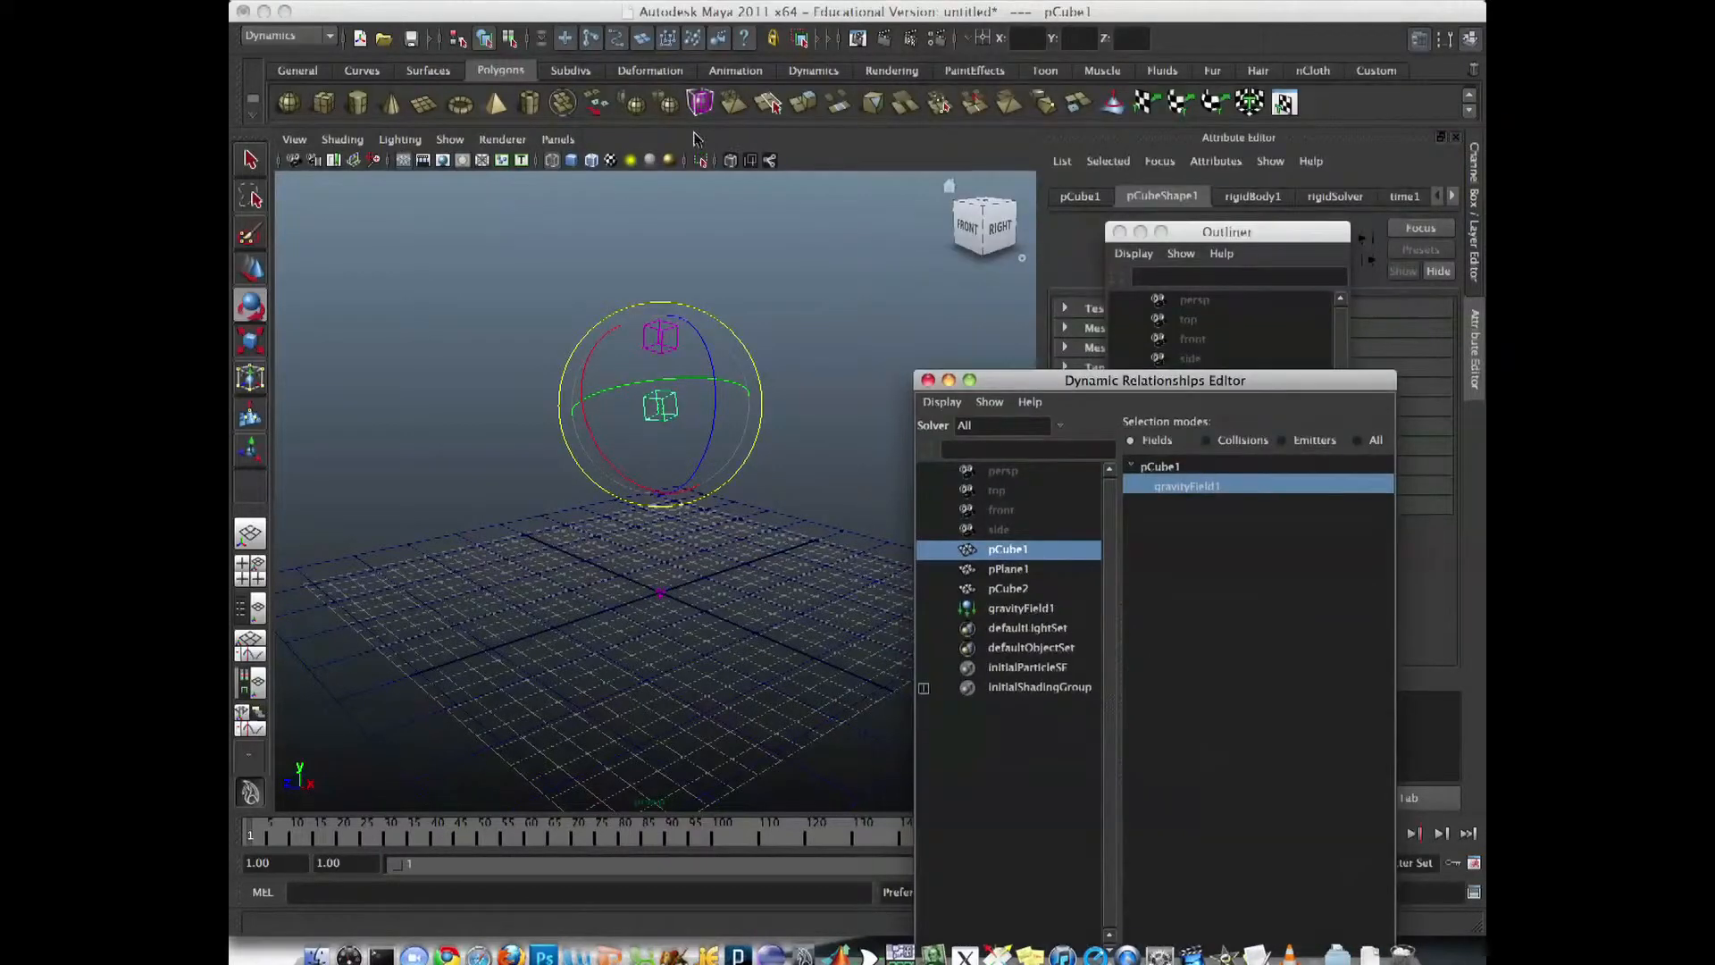
left_click(482, 2)
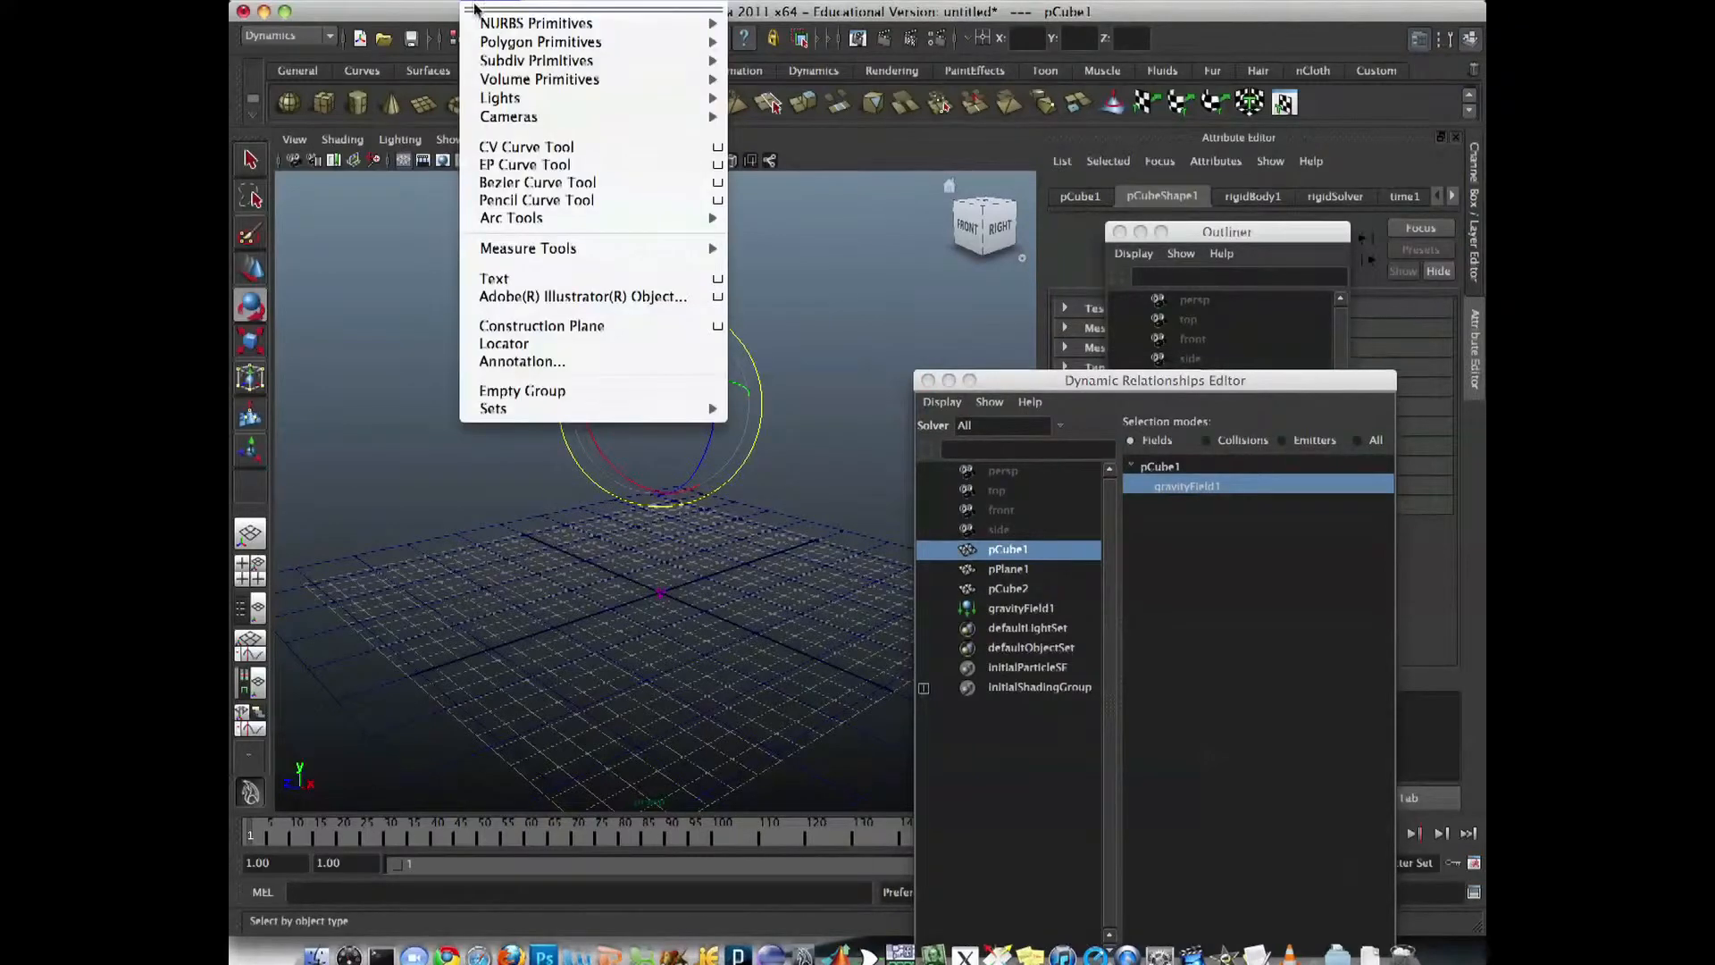
mouse_move(534, 44)
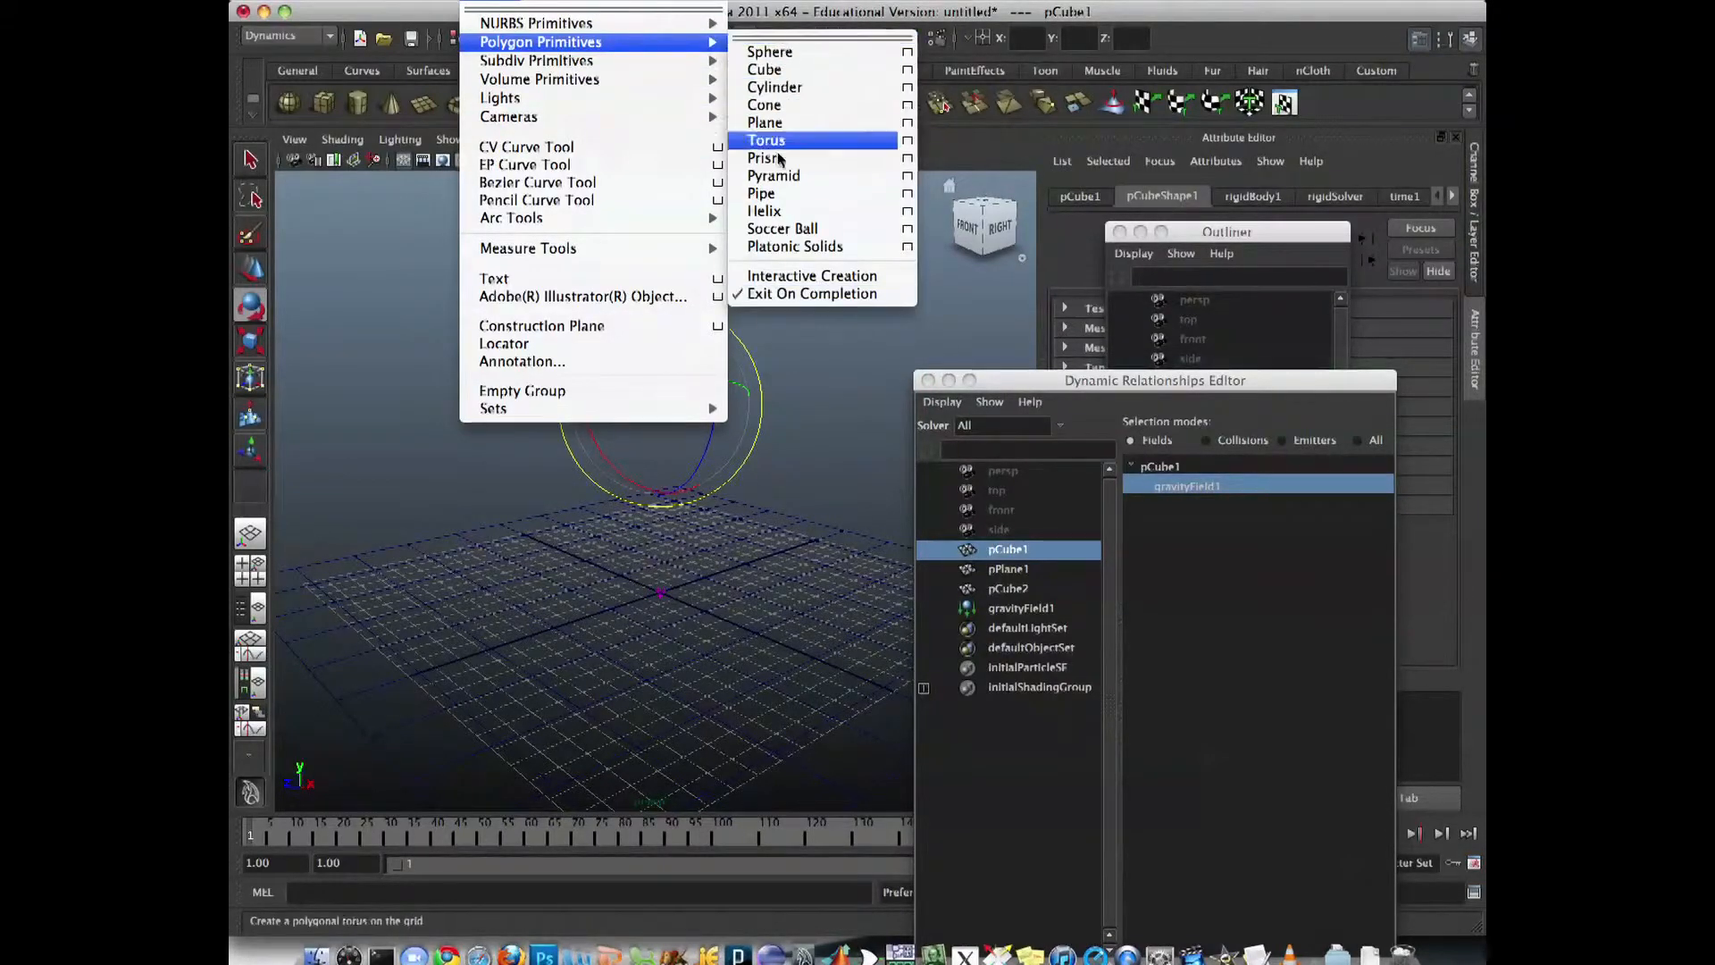
left_click(377, 233)
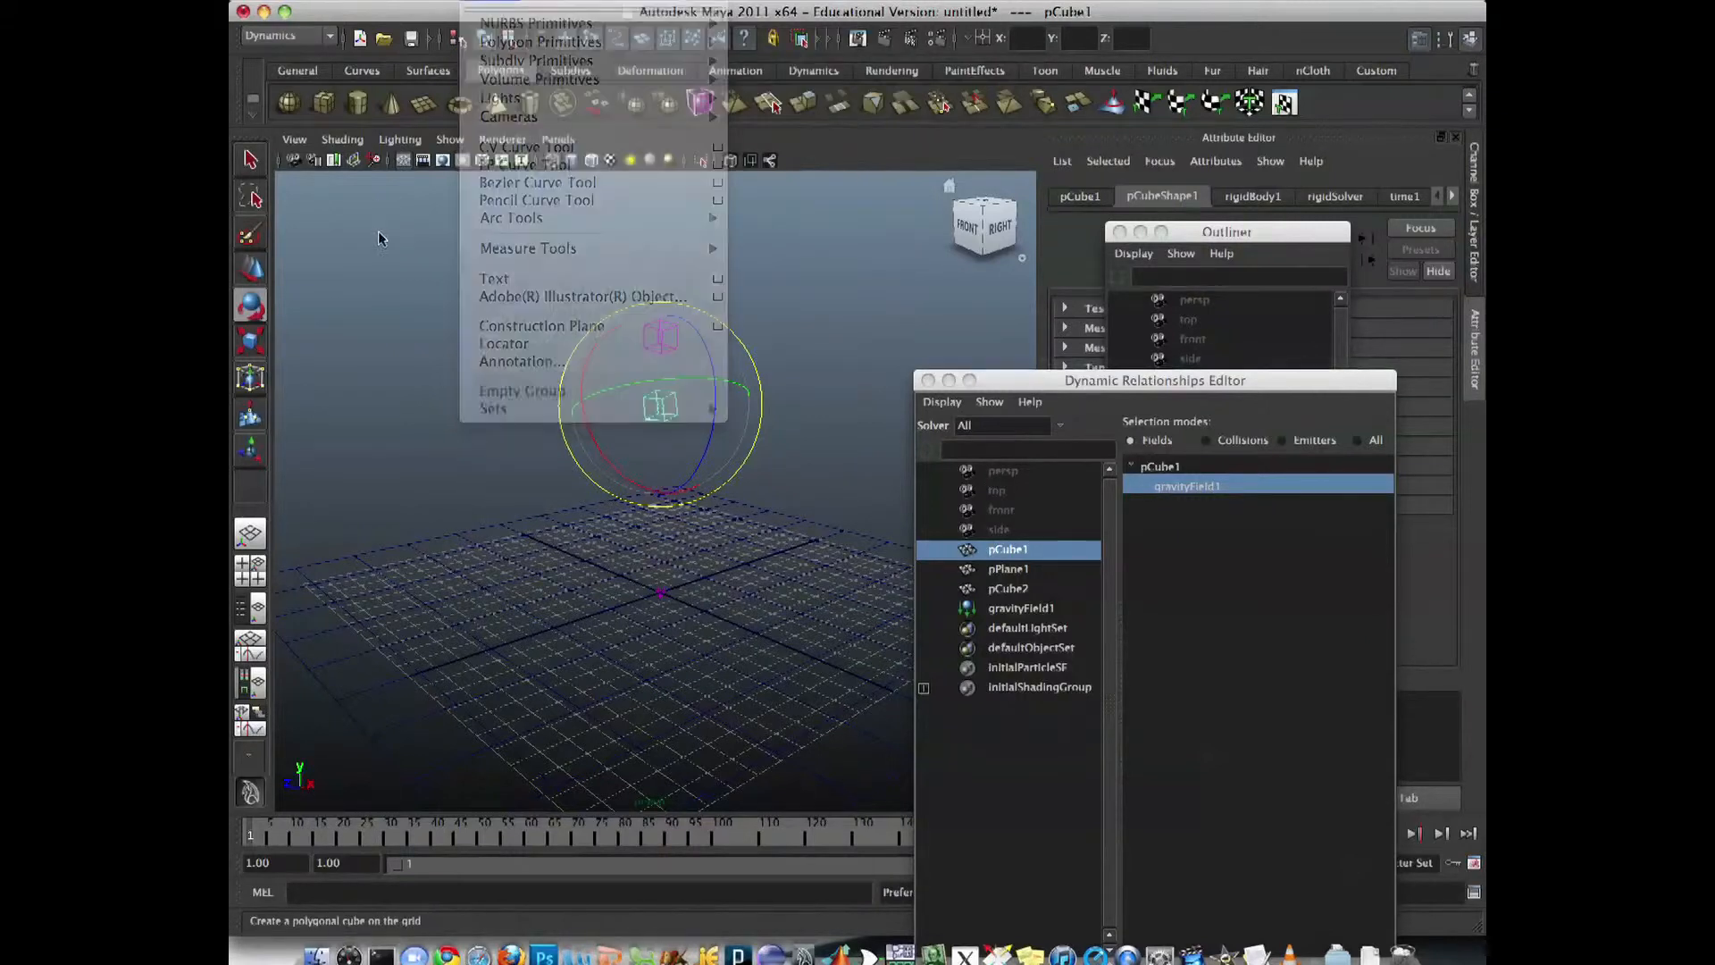
left_click(373, 221)
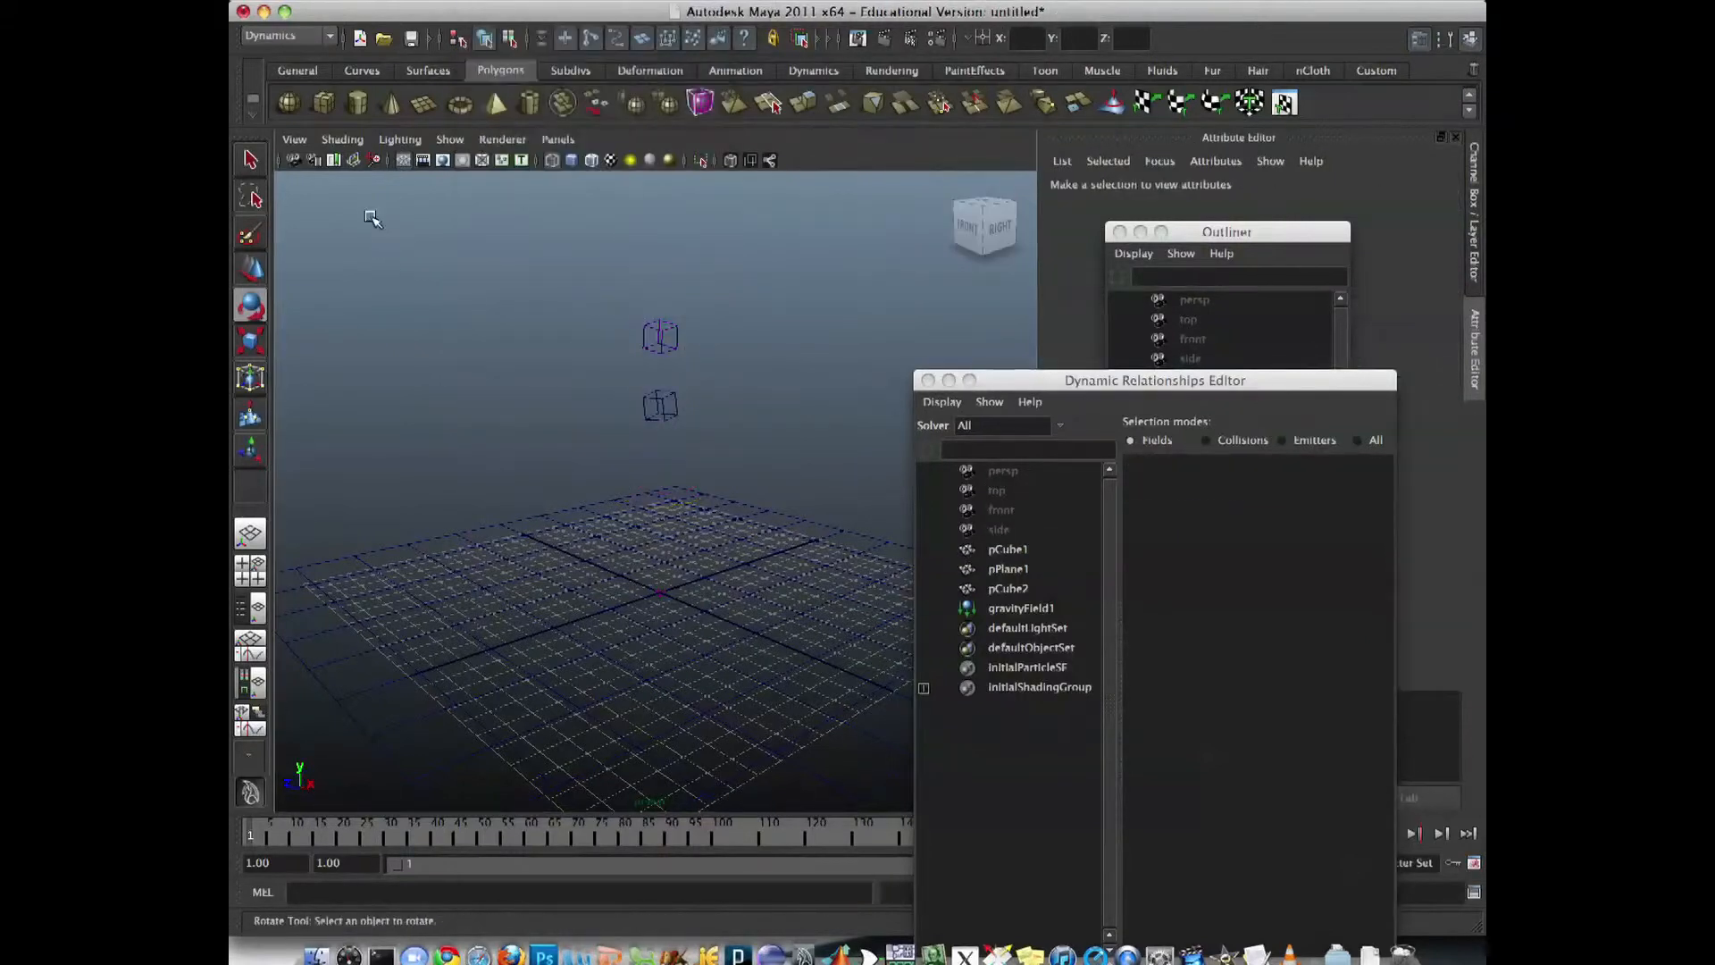
Step: Delete both existing cubes, keeping only the ground plane and the gravity field
left_click(323, 103)
key("Delete")
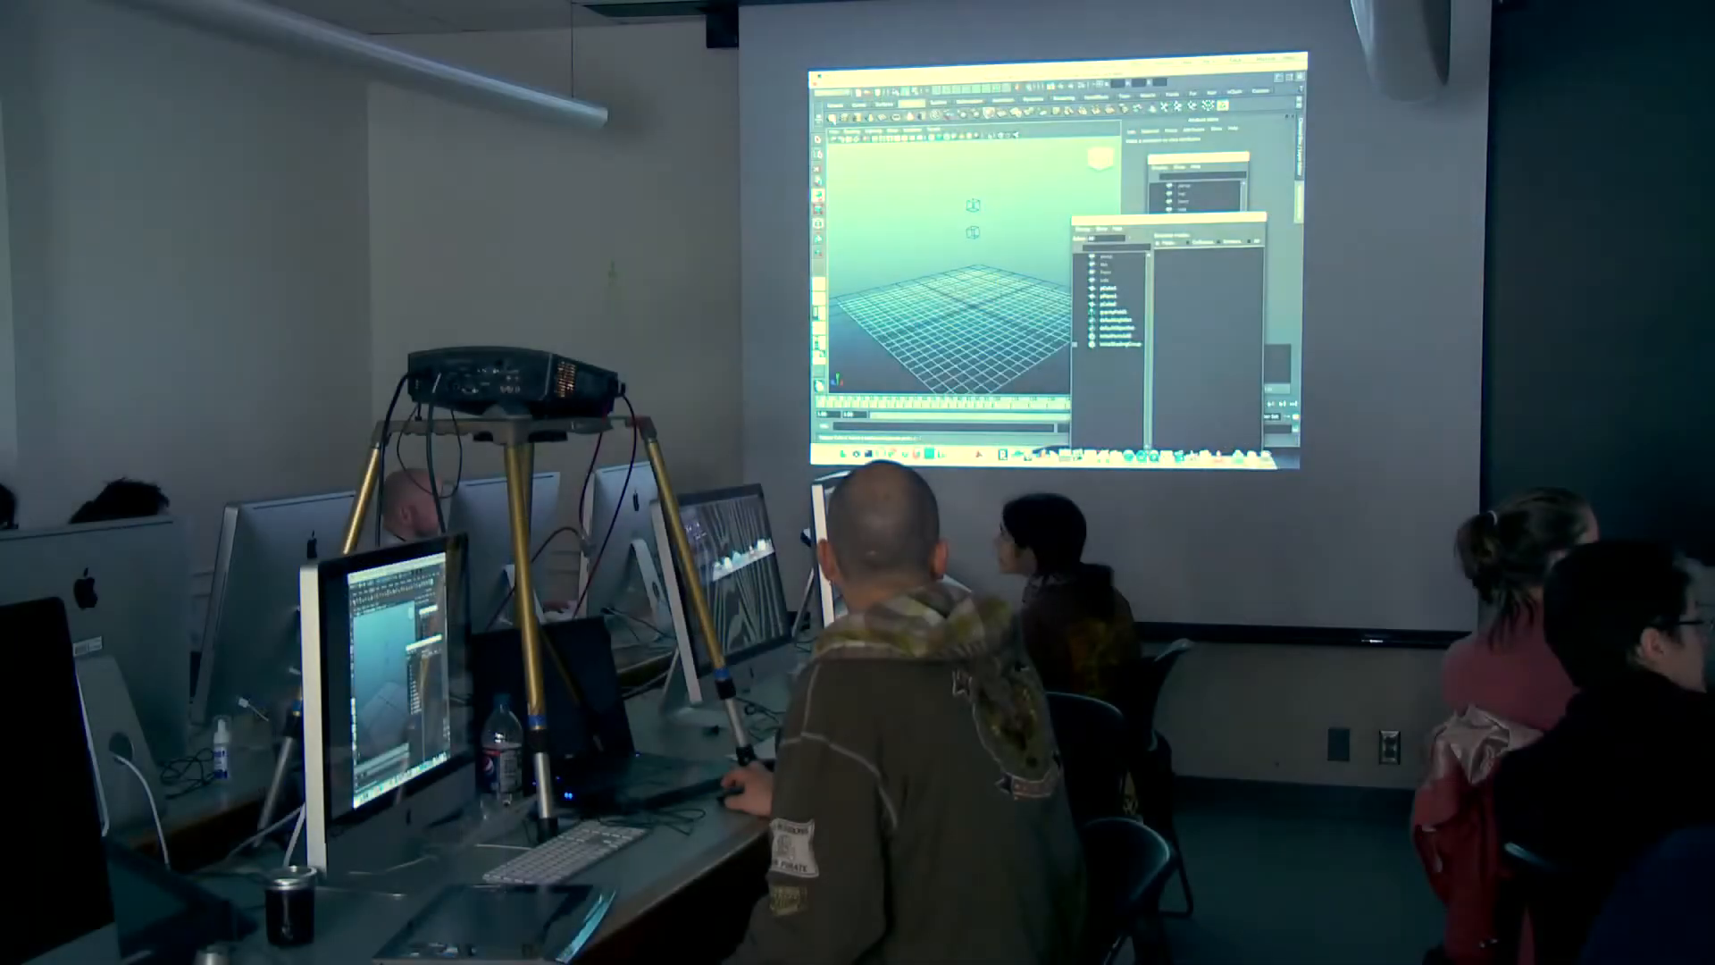
left_click(844, 117)
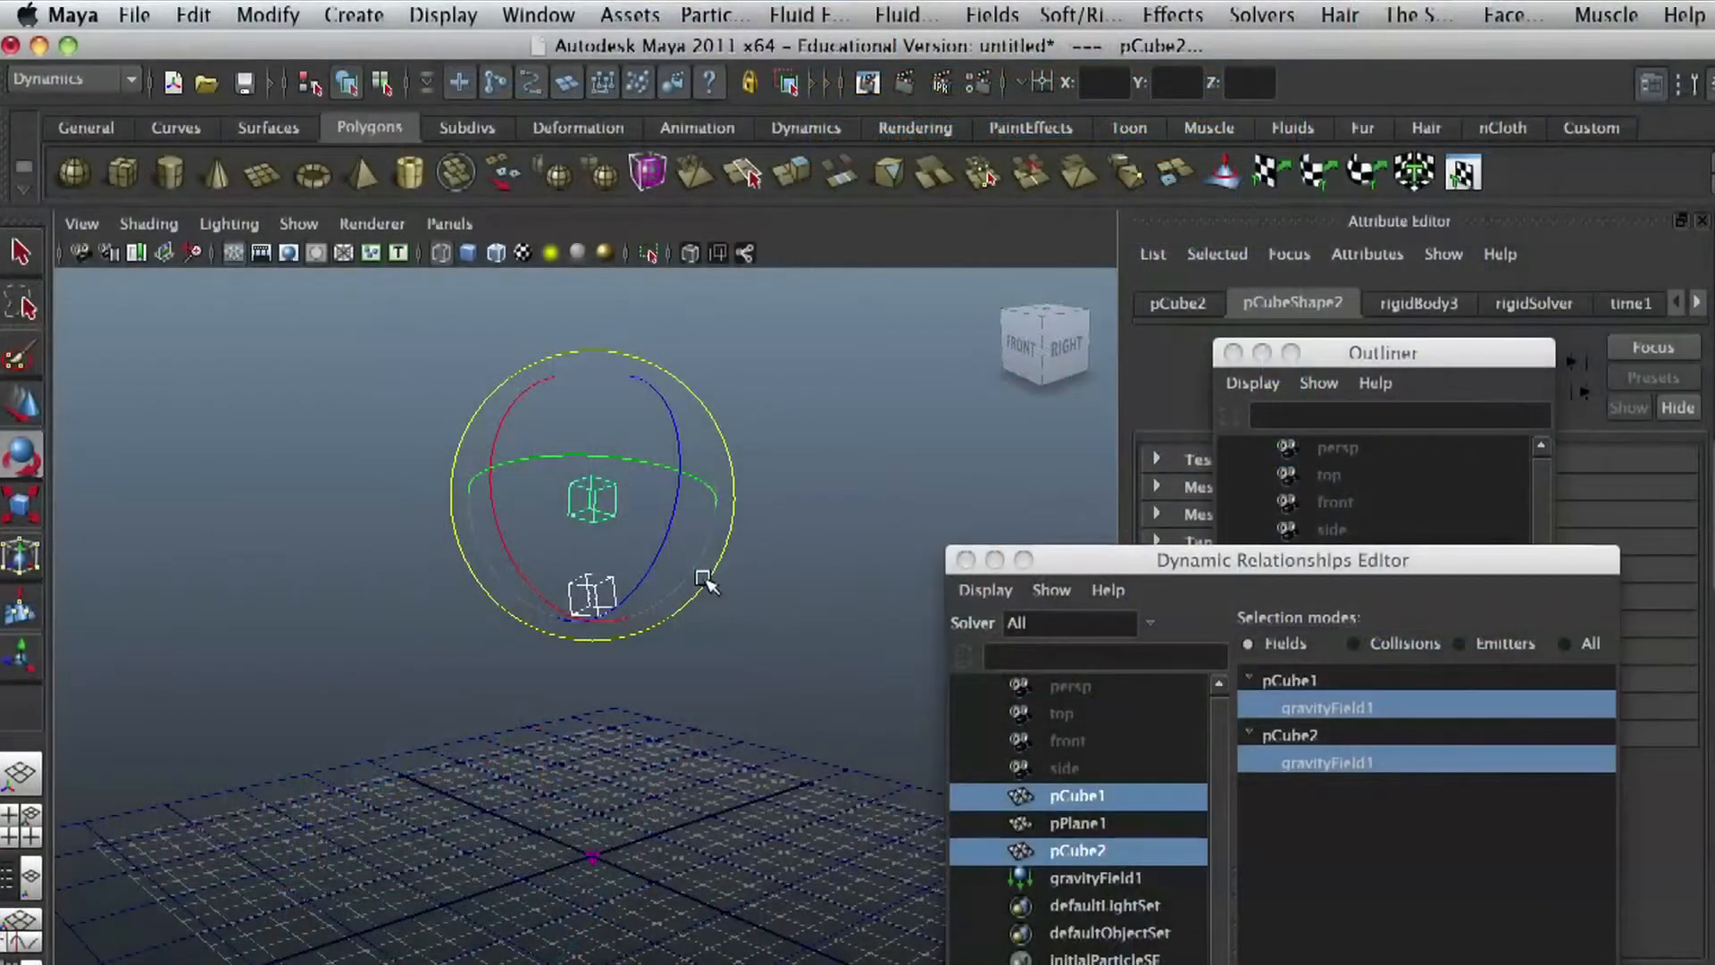
key("Delete")
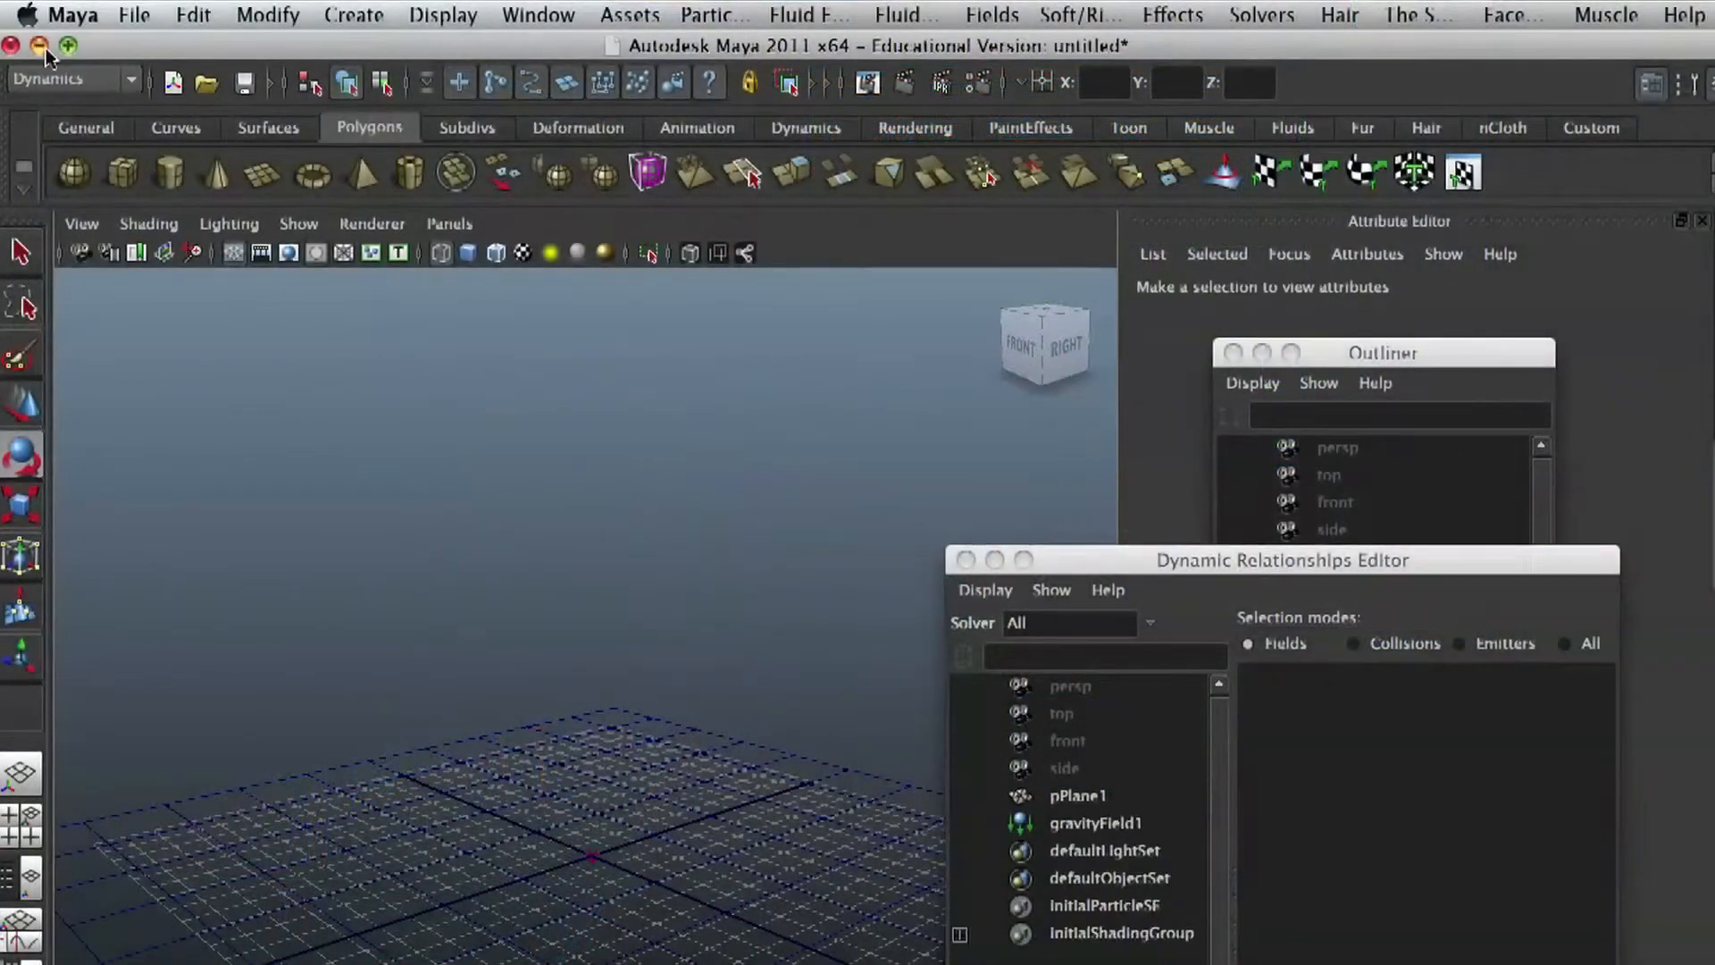
Step: Create a polygon cube, raise it well above the ground plane, and duplicate it with the upper cube at about Translate Y 12.2
left_click(123, 173)
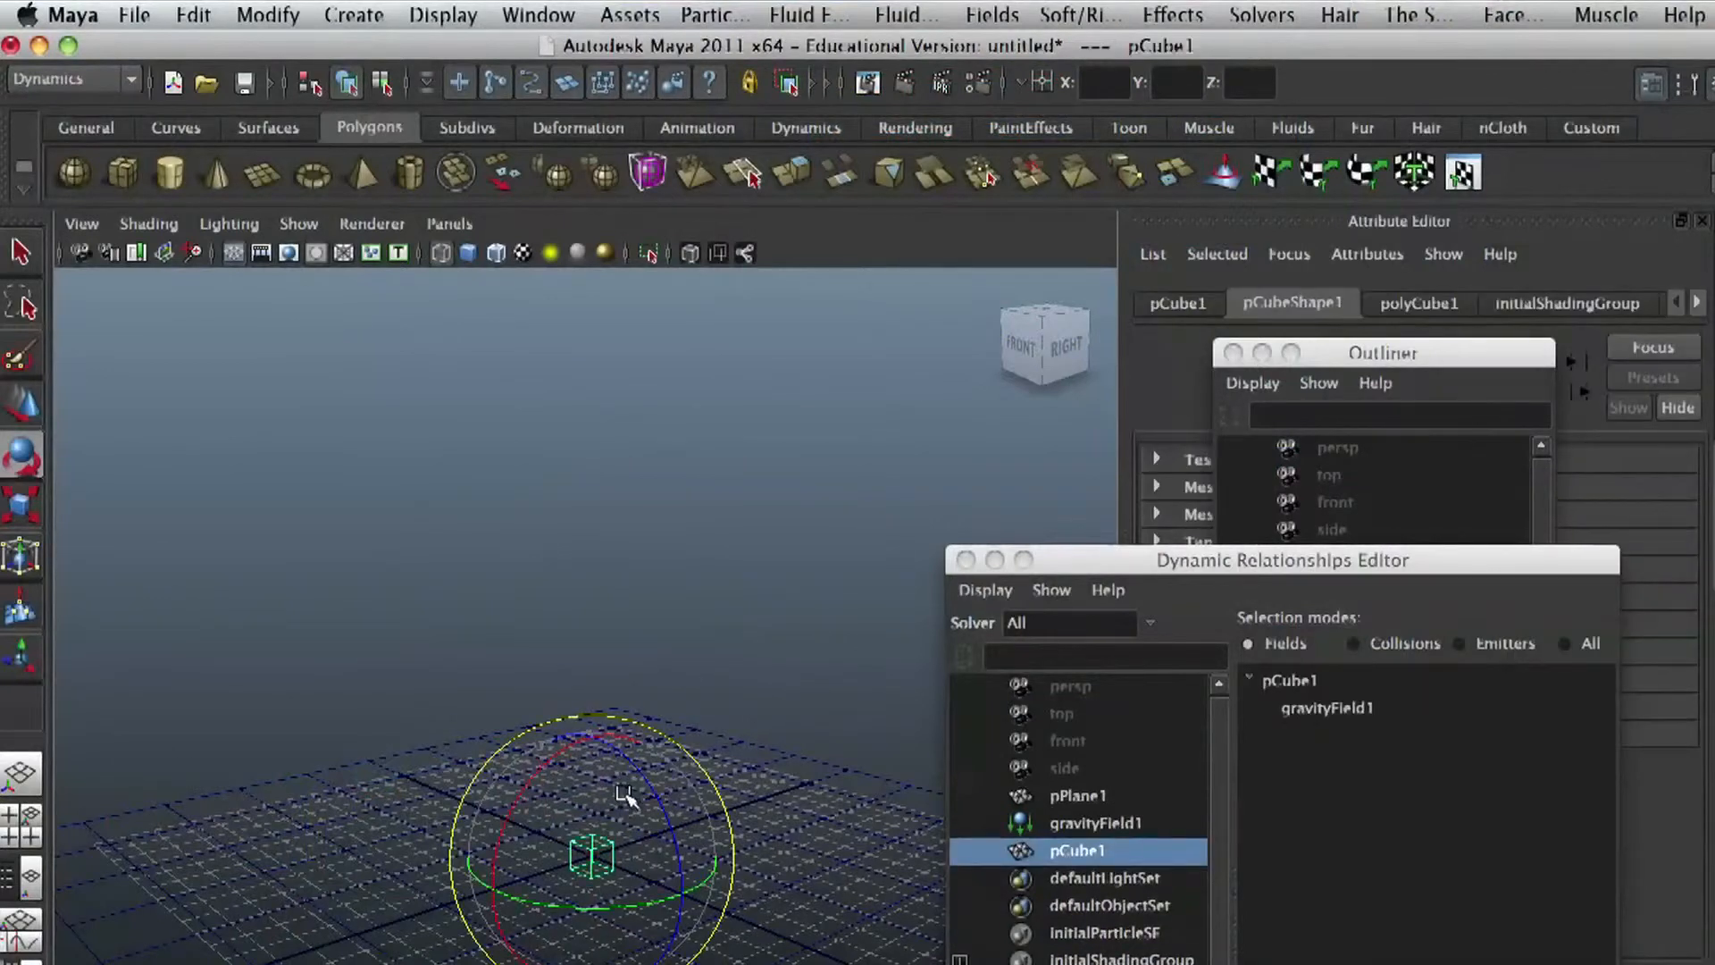
key("w")
left_click_drag(592, 766, 590, 375)
key("ctrl+d")
Step: Tilt both cubes together to rotations of about X -34, Y -6 and Z 23 degrees, leaving nothing selected
left_click_drag(493, 455, 642, 641)
key("e")
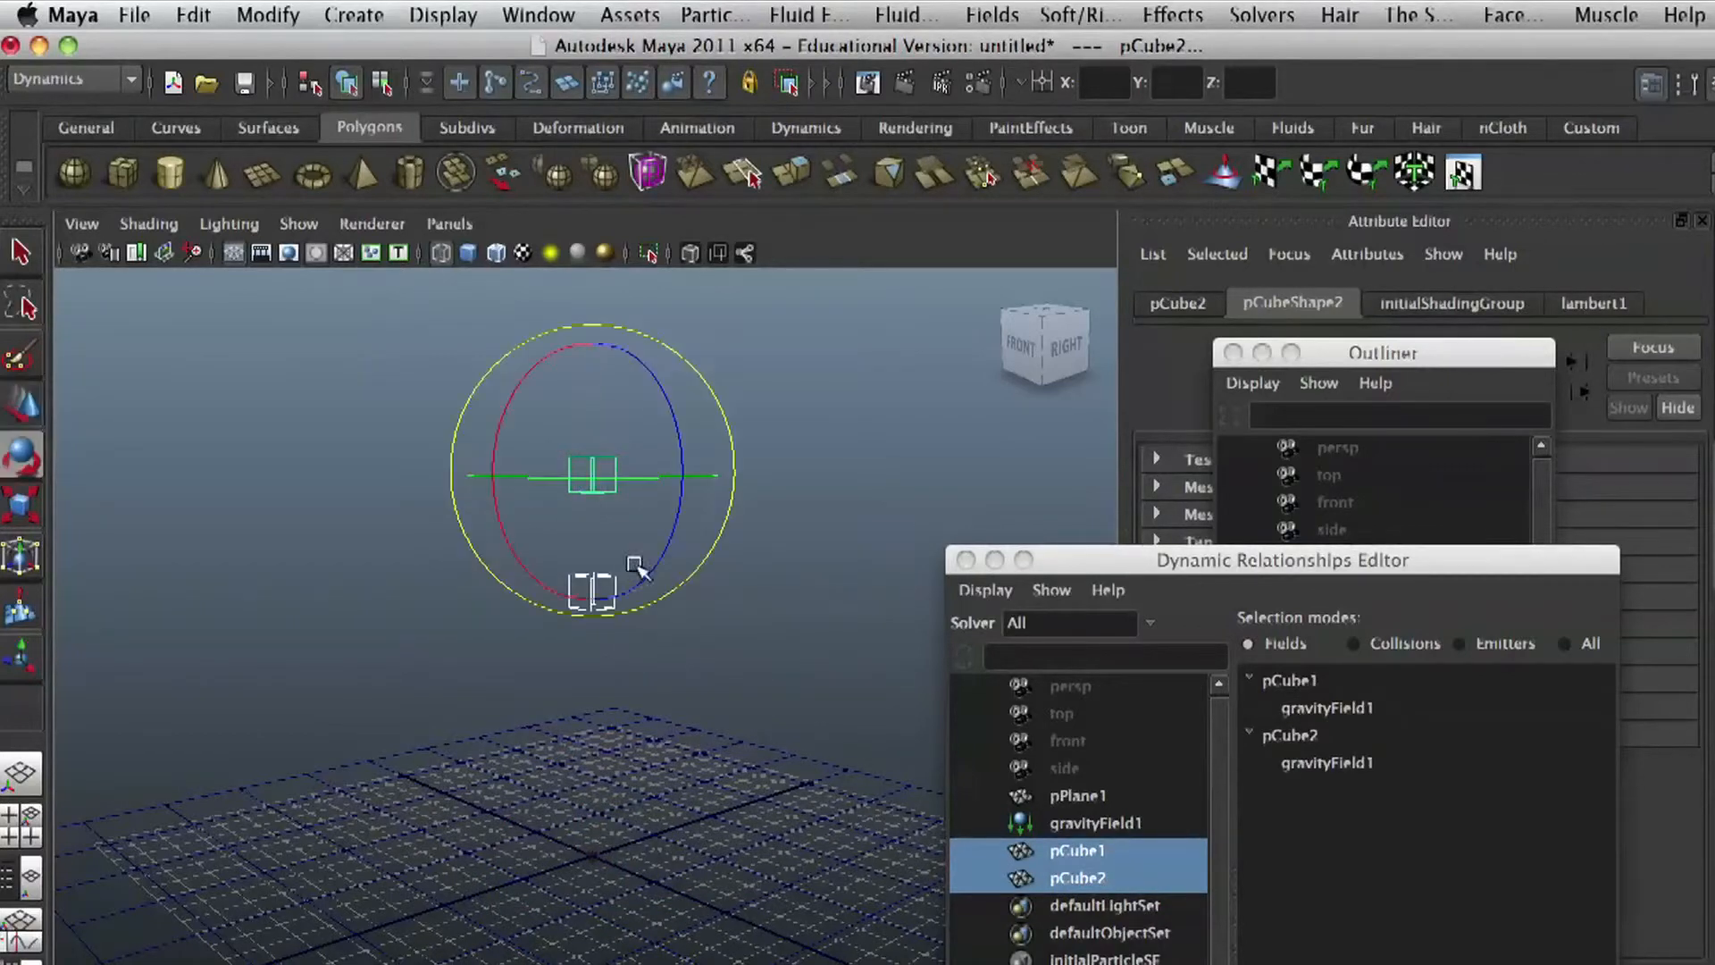
left_click_drag(566, 478, 541, 438)
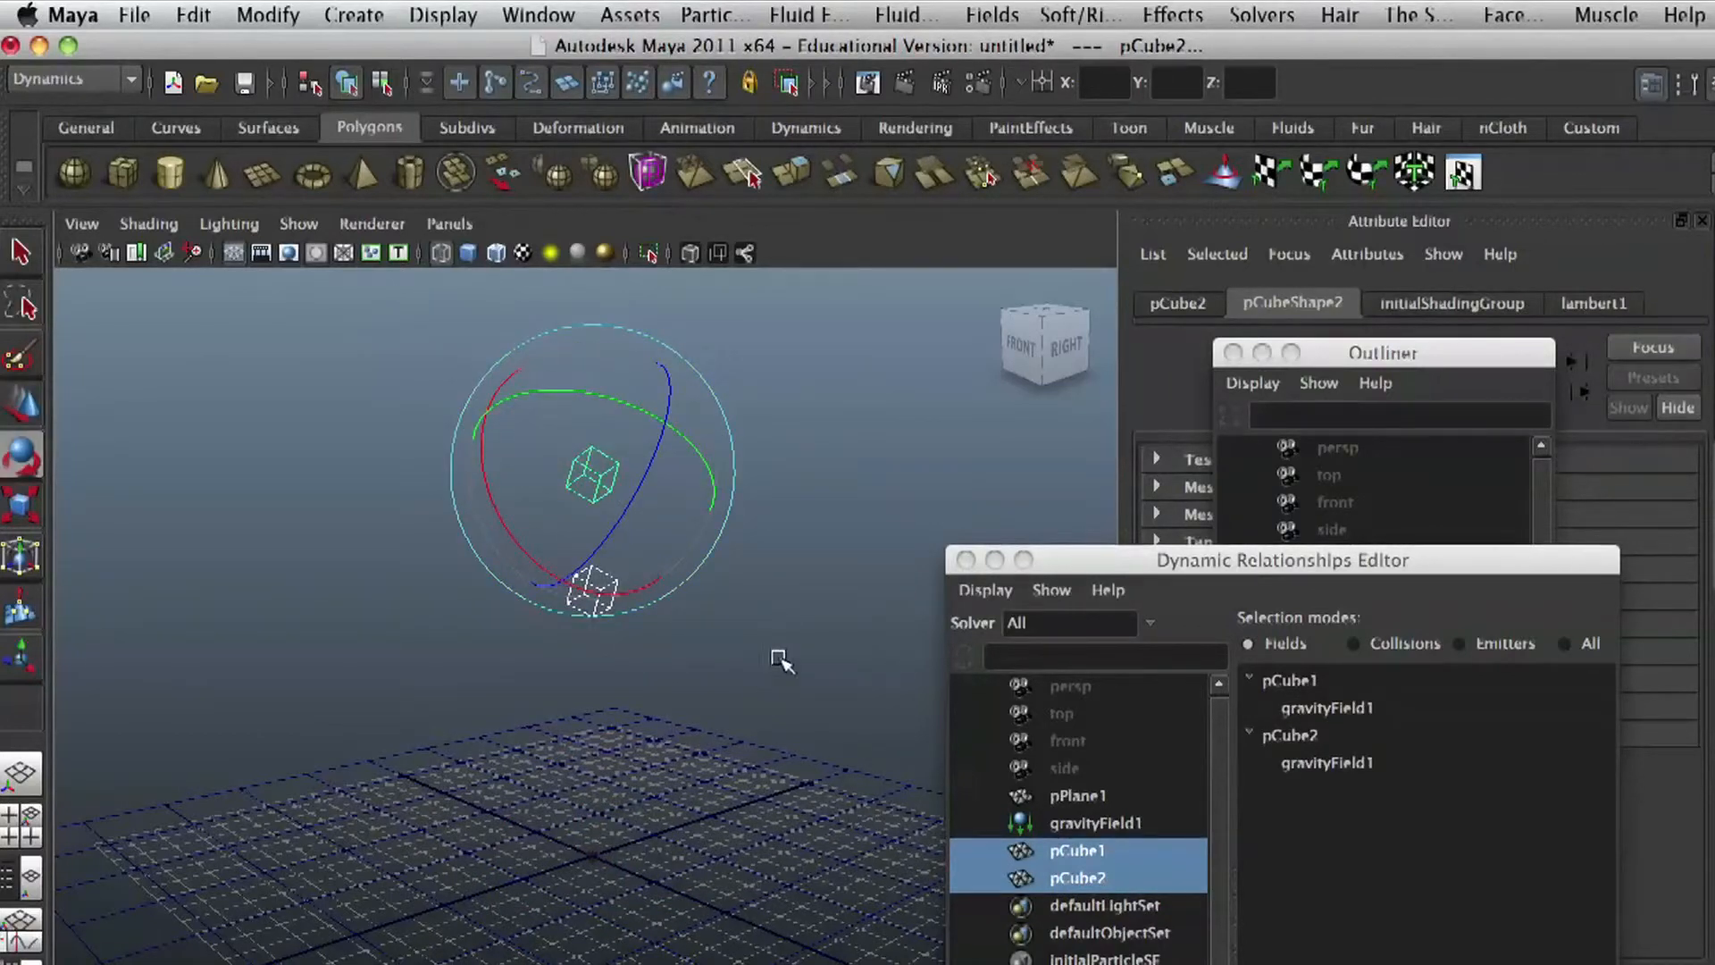
left_click(769, 571)
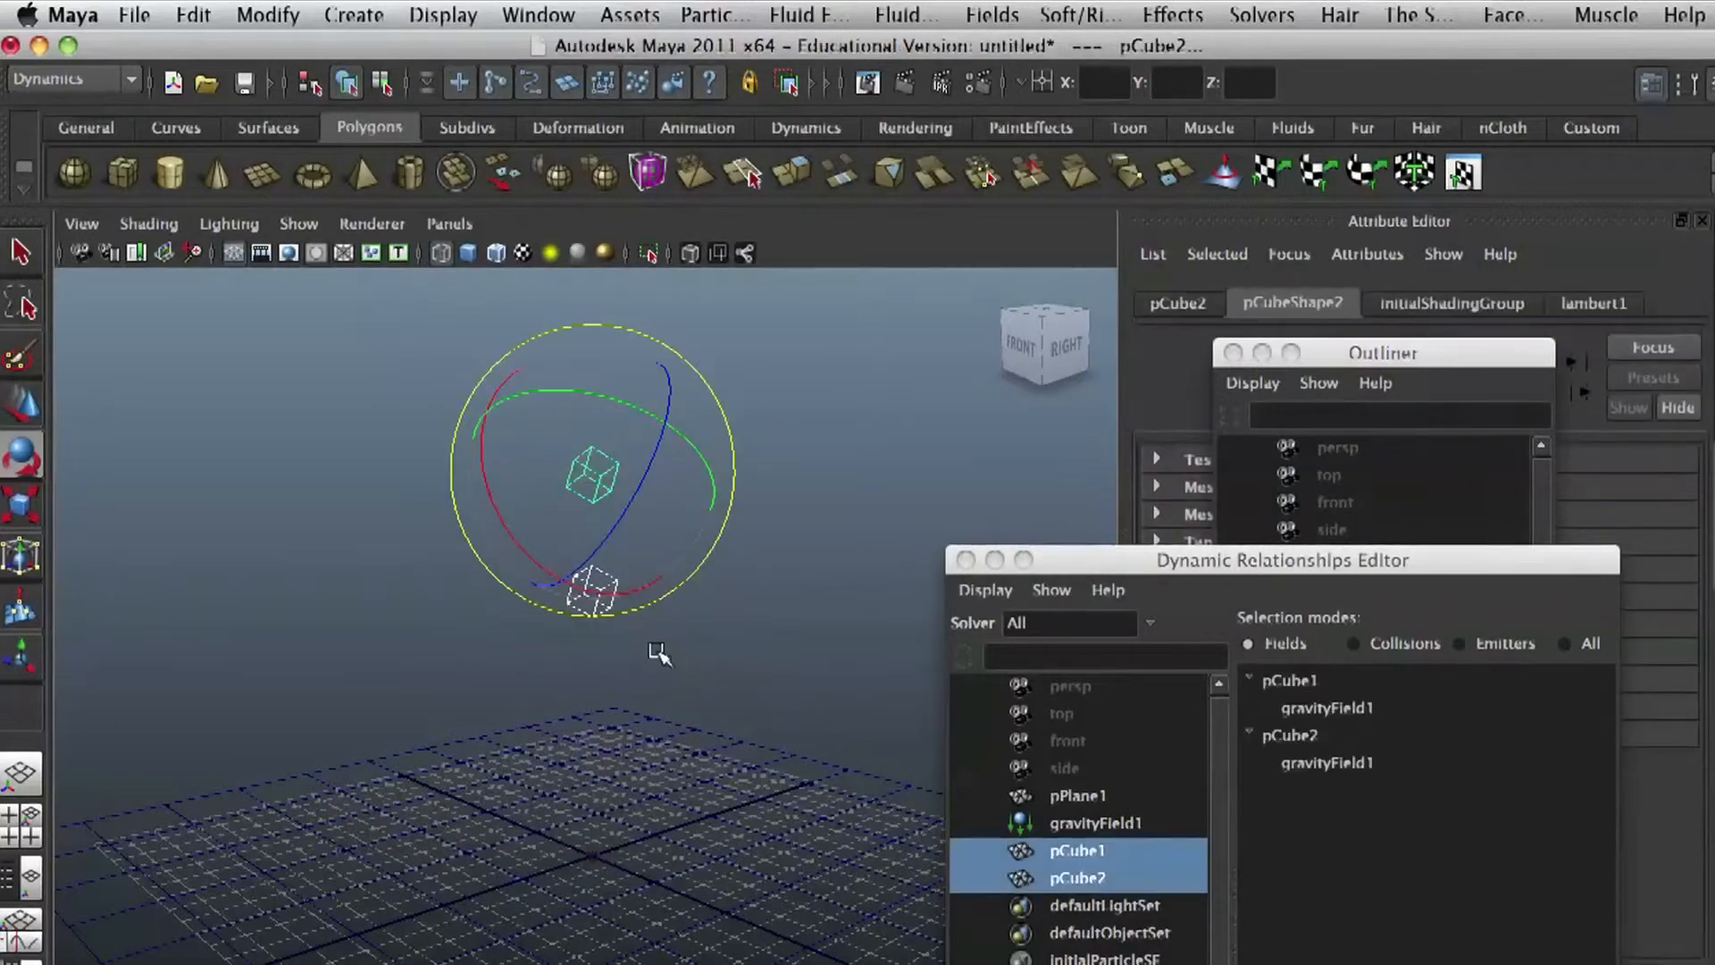
left_click(772, 627)
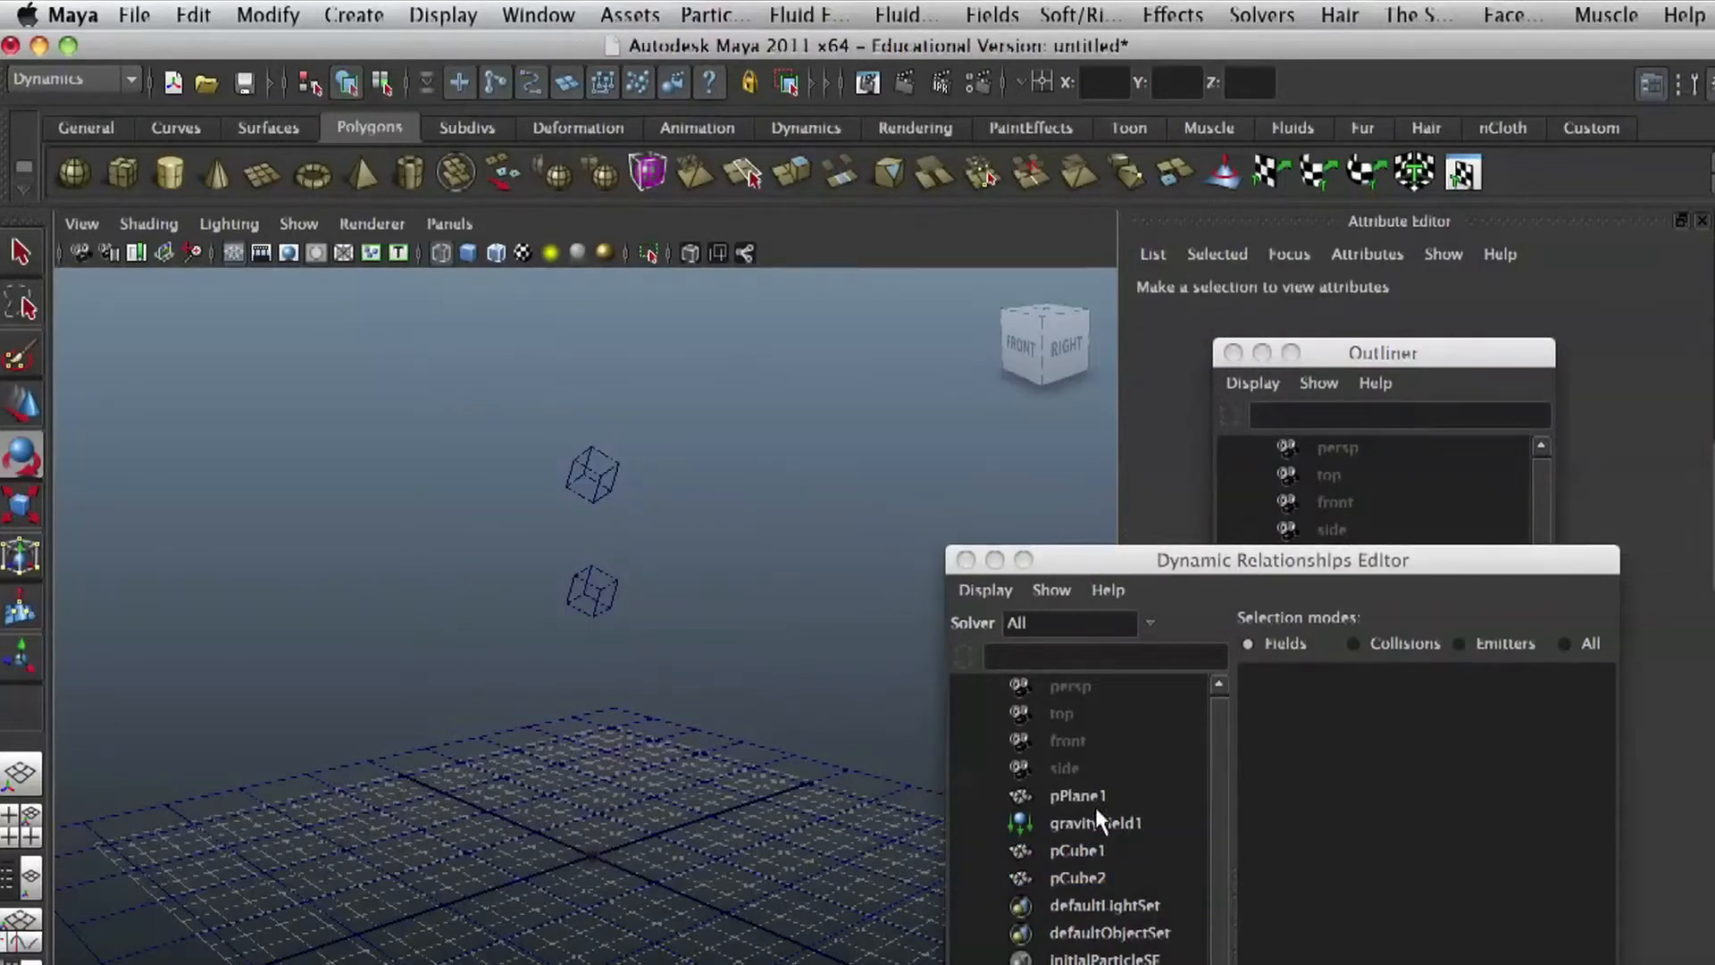
Step: Bring the Outliner to the front and delete the old gravityField1 from the scene
left_click(1324, 355)
left_click(1364, 585)
key("Delete")
Step: Apply one new Gravity field to both tilted cubes together
left_click(541, 489)
left_click_drag(540, 489, 734, 680)
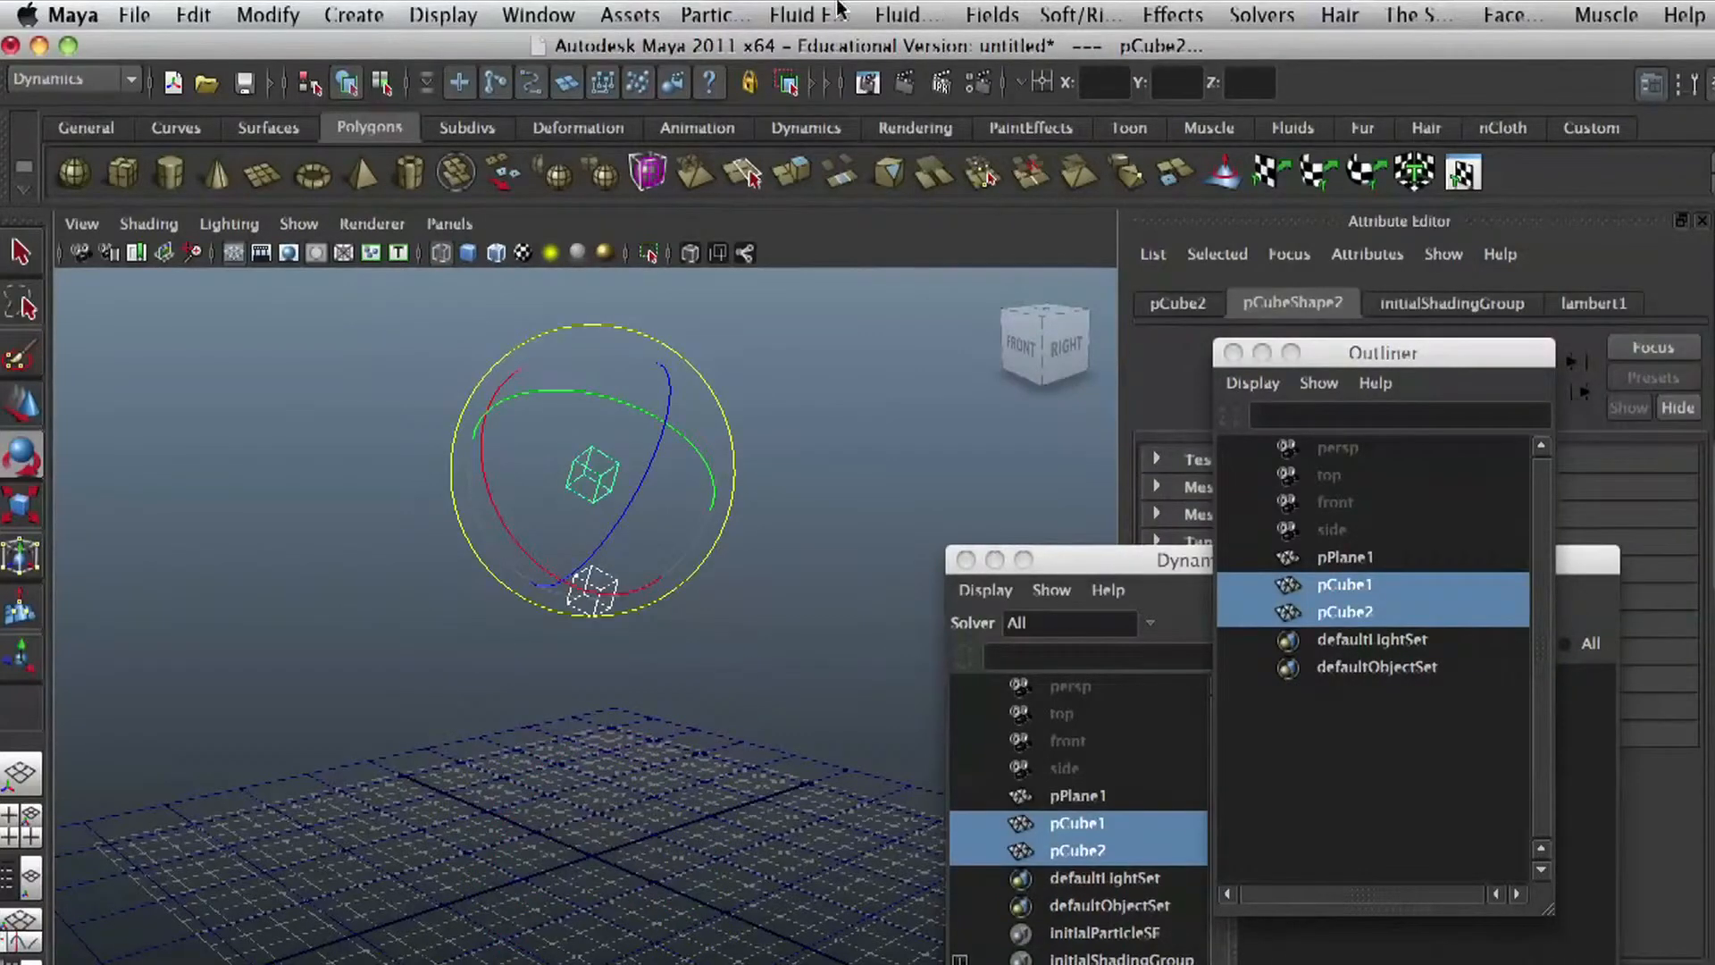
left_click(1016, 15)
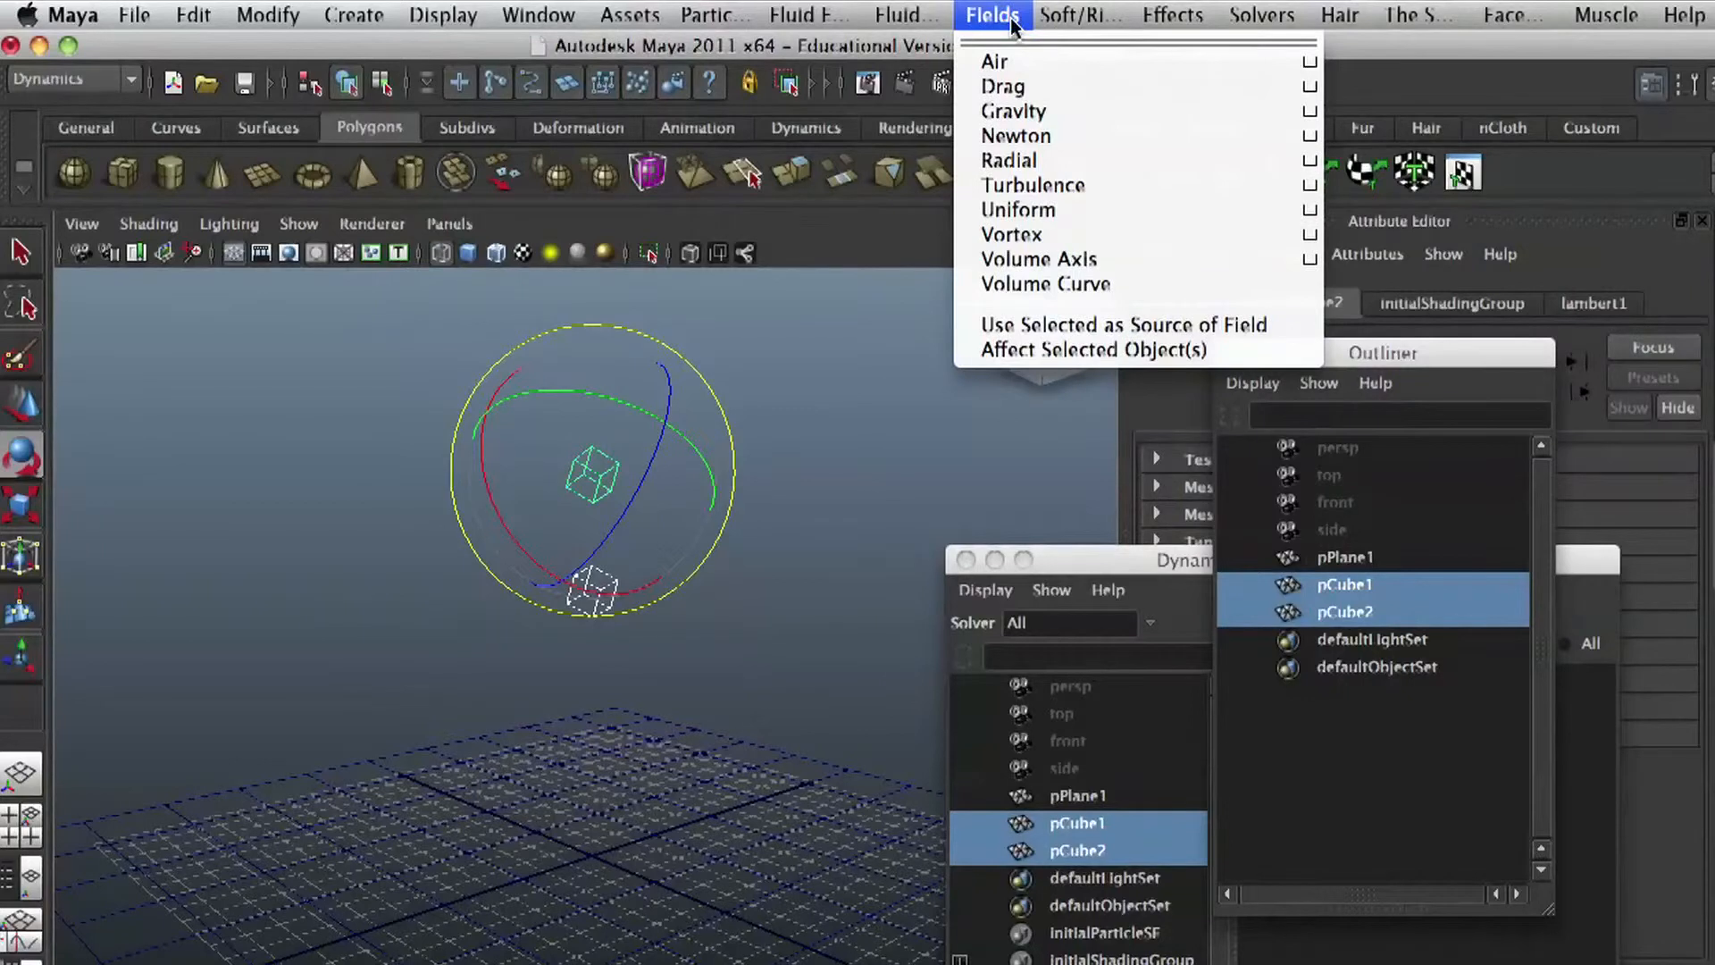
left_click(1031, 112)
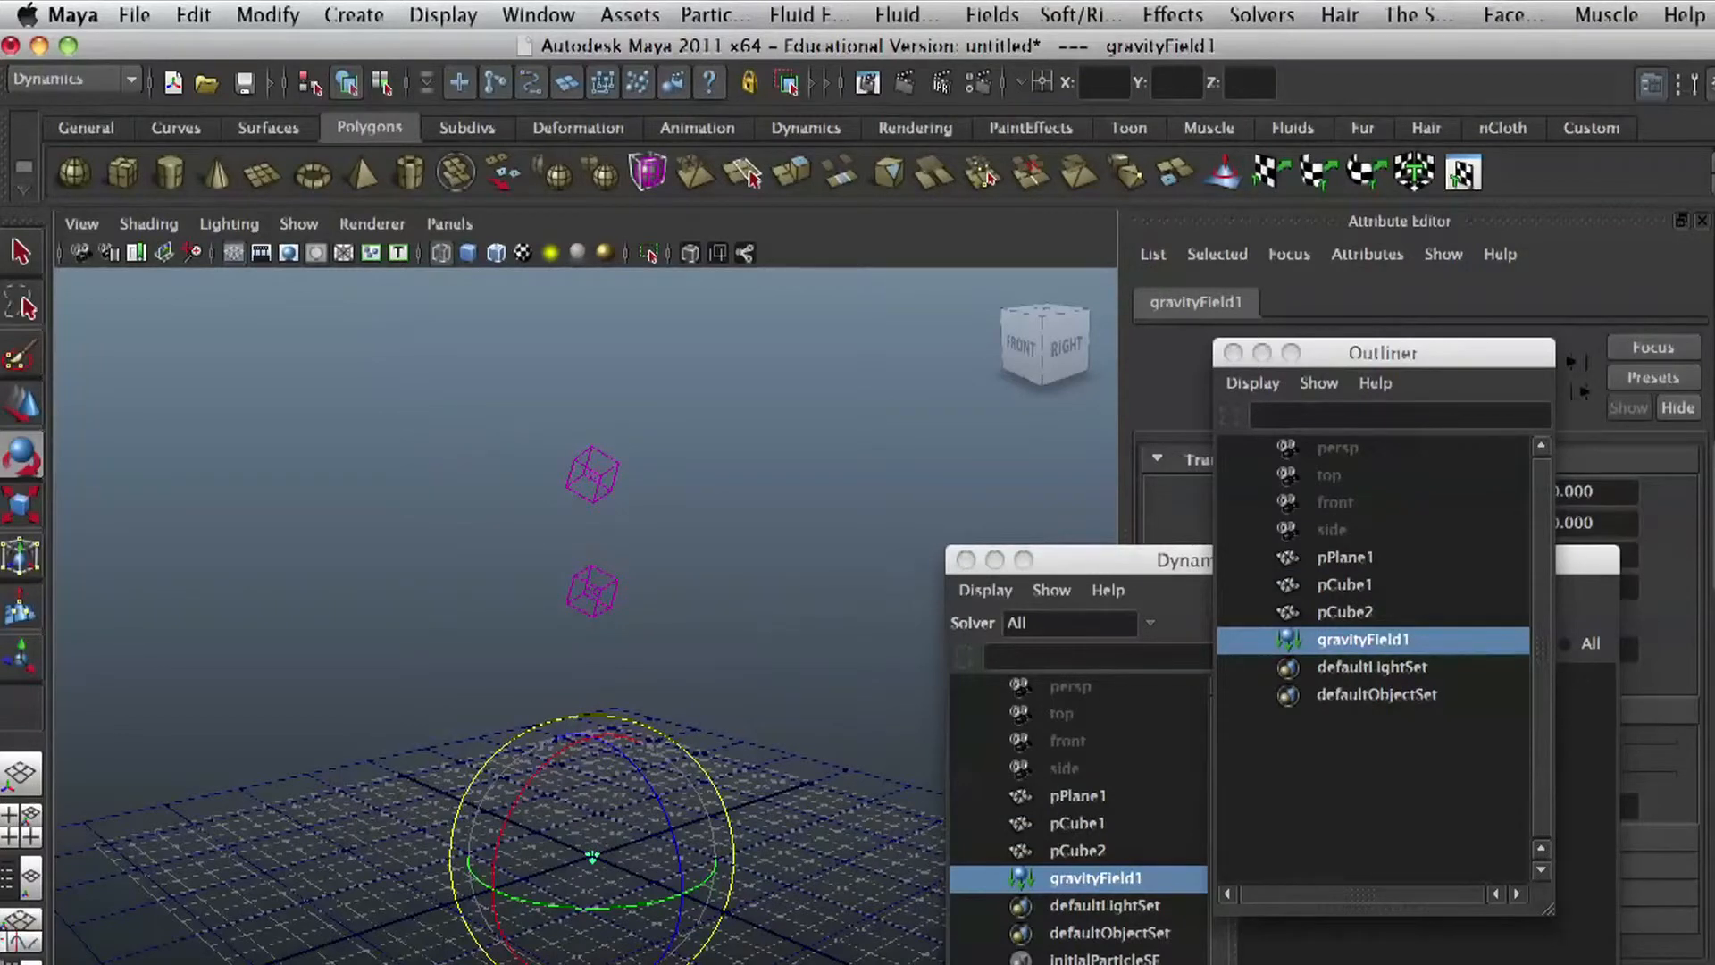
Step: Move the Dynamic Relationships Editor clear of the viewport and make the ground plane a passive rigid body
left_click_drag(1137, 570, 1316, 327)
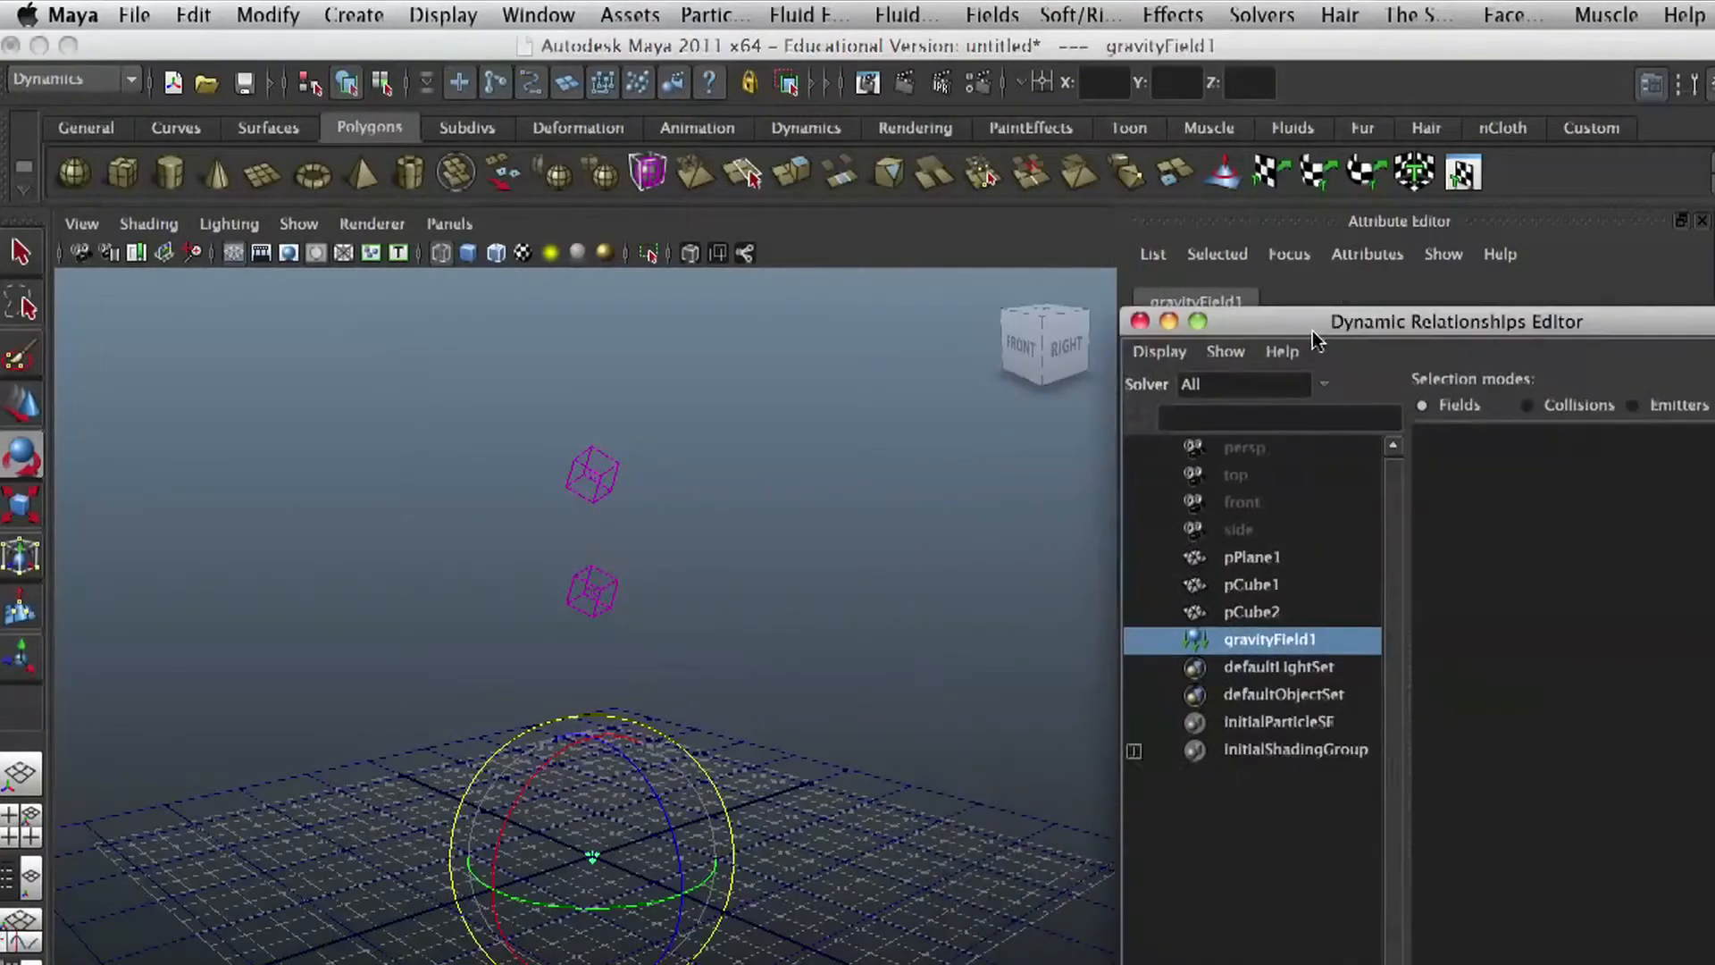
left_click(1036, 809)
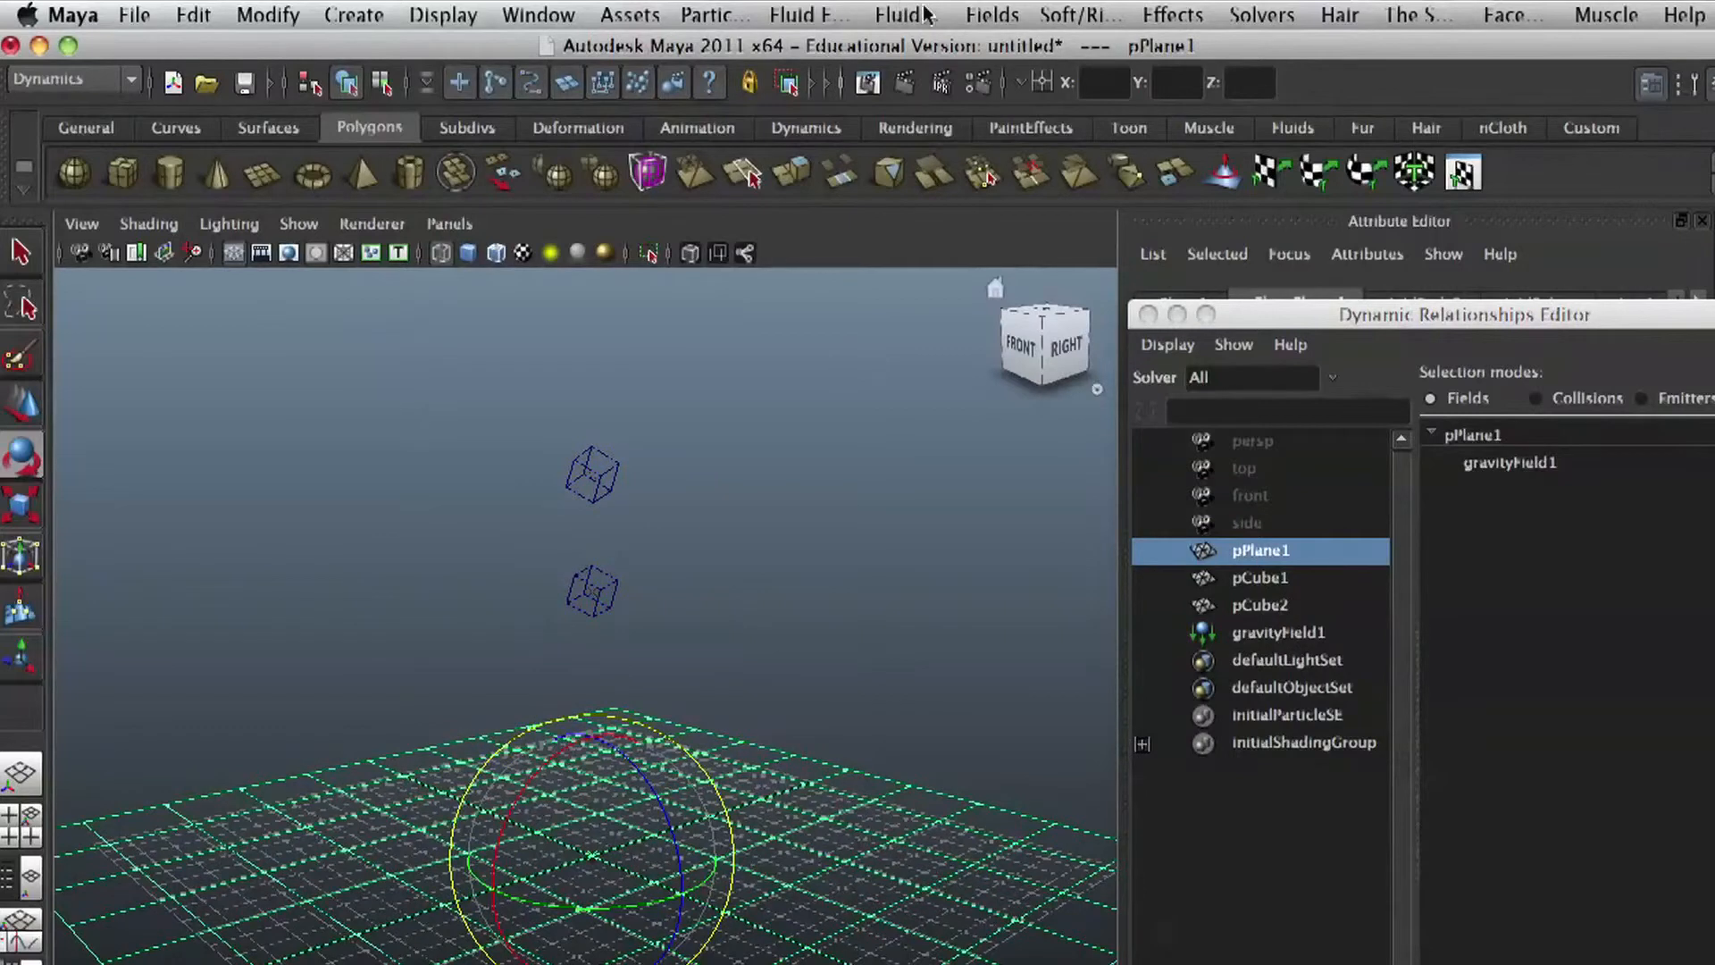
left_click(982, 15)
mouse_move(1061, 27)
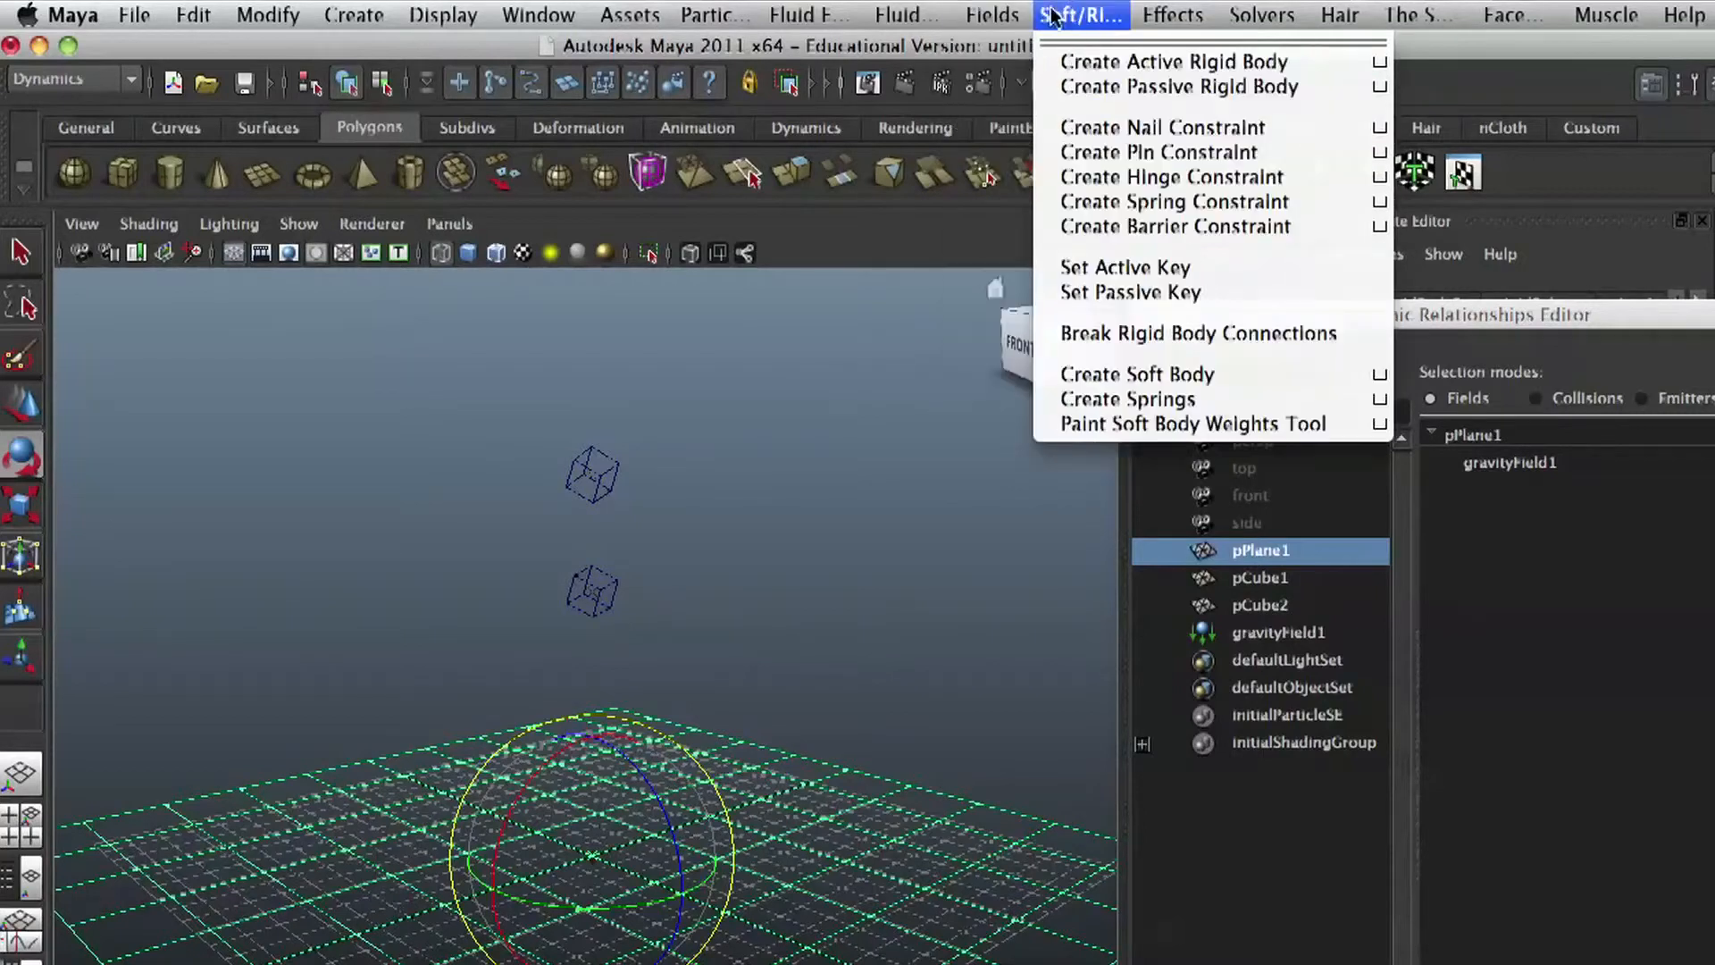
left_click(1179, 87)
Step: Select the upper cube, pCube2, and move the Dynamic Relationships Editor and Outliner clear of the Attribute Editor
left_click_drag(559, 422, 686, 527)
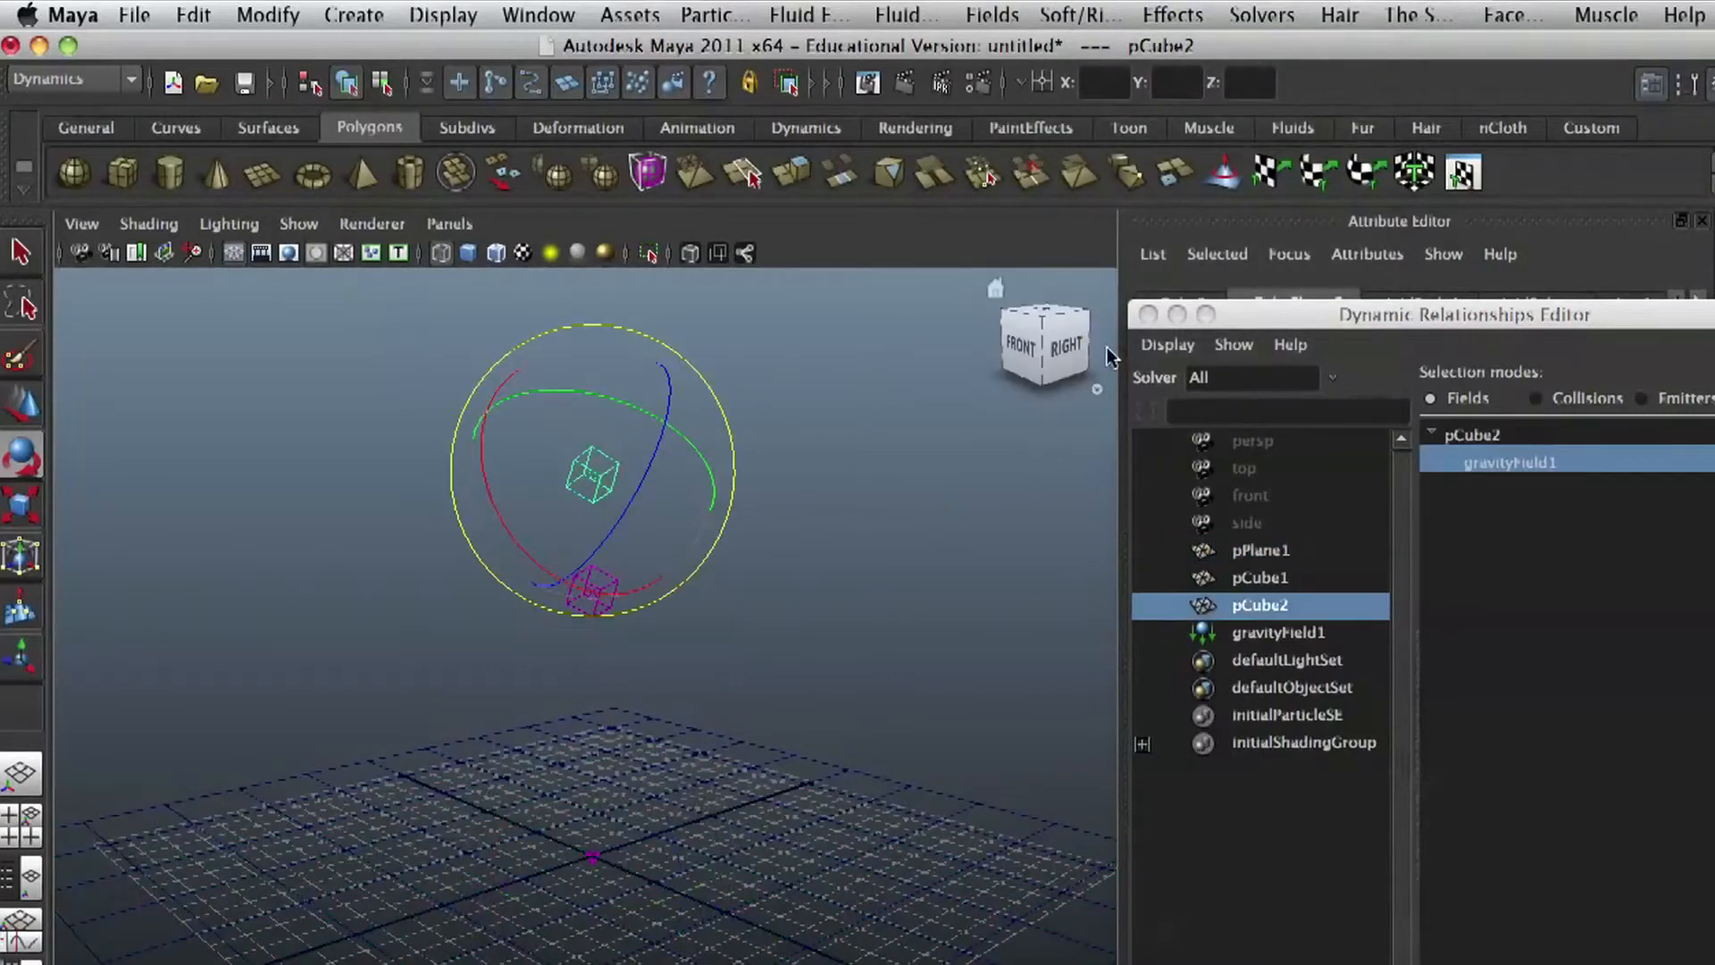
left_click_drag(1606, 300, 676, 764)
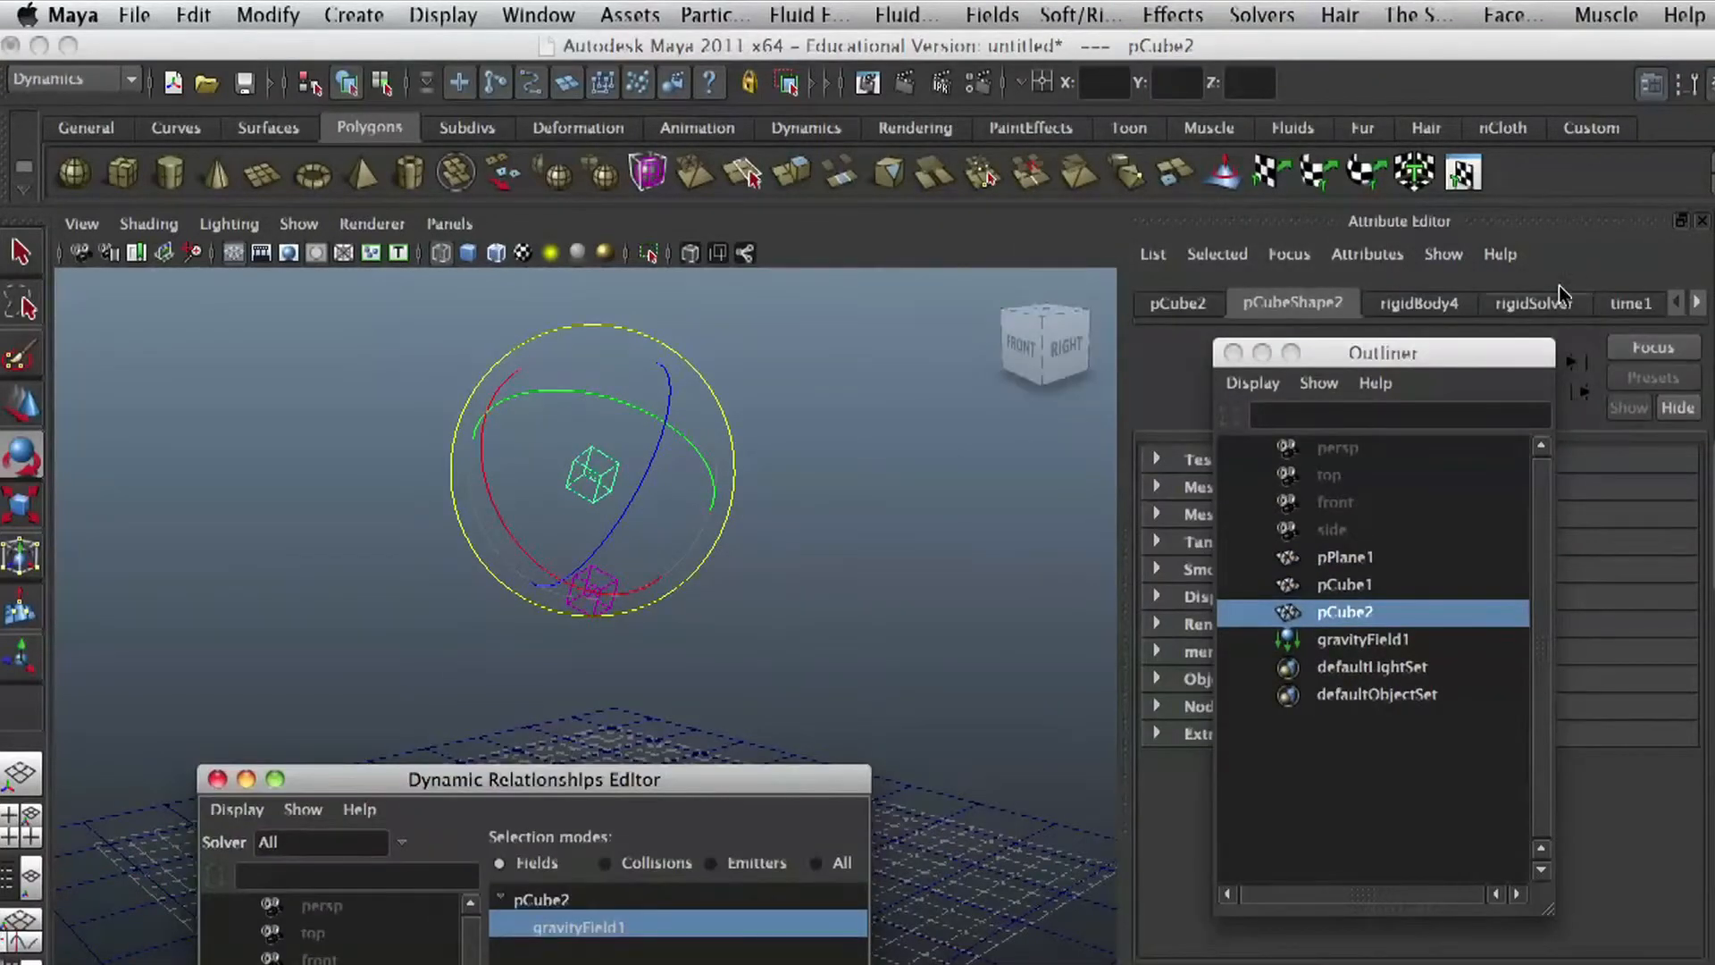
left_click_drag(1440, 366, 911, 569)
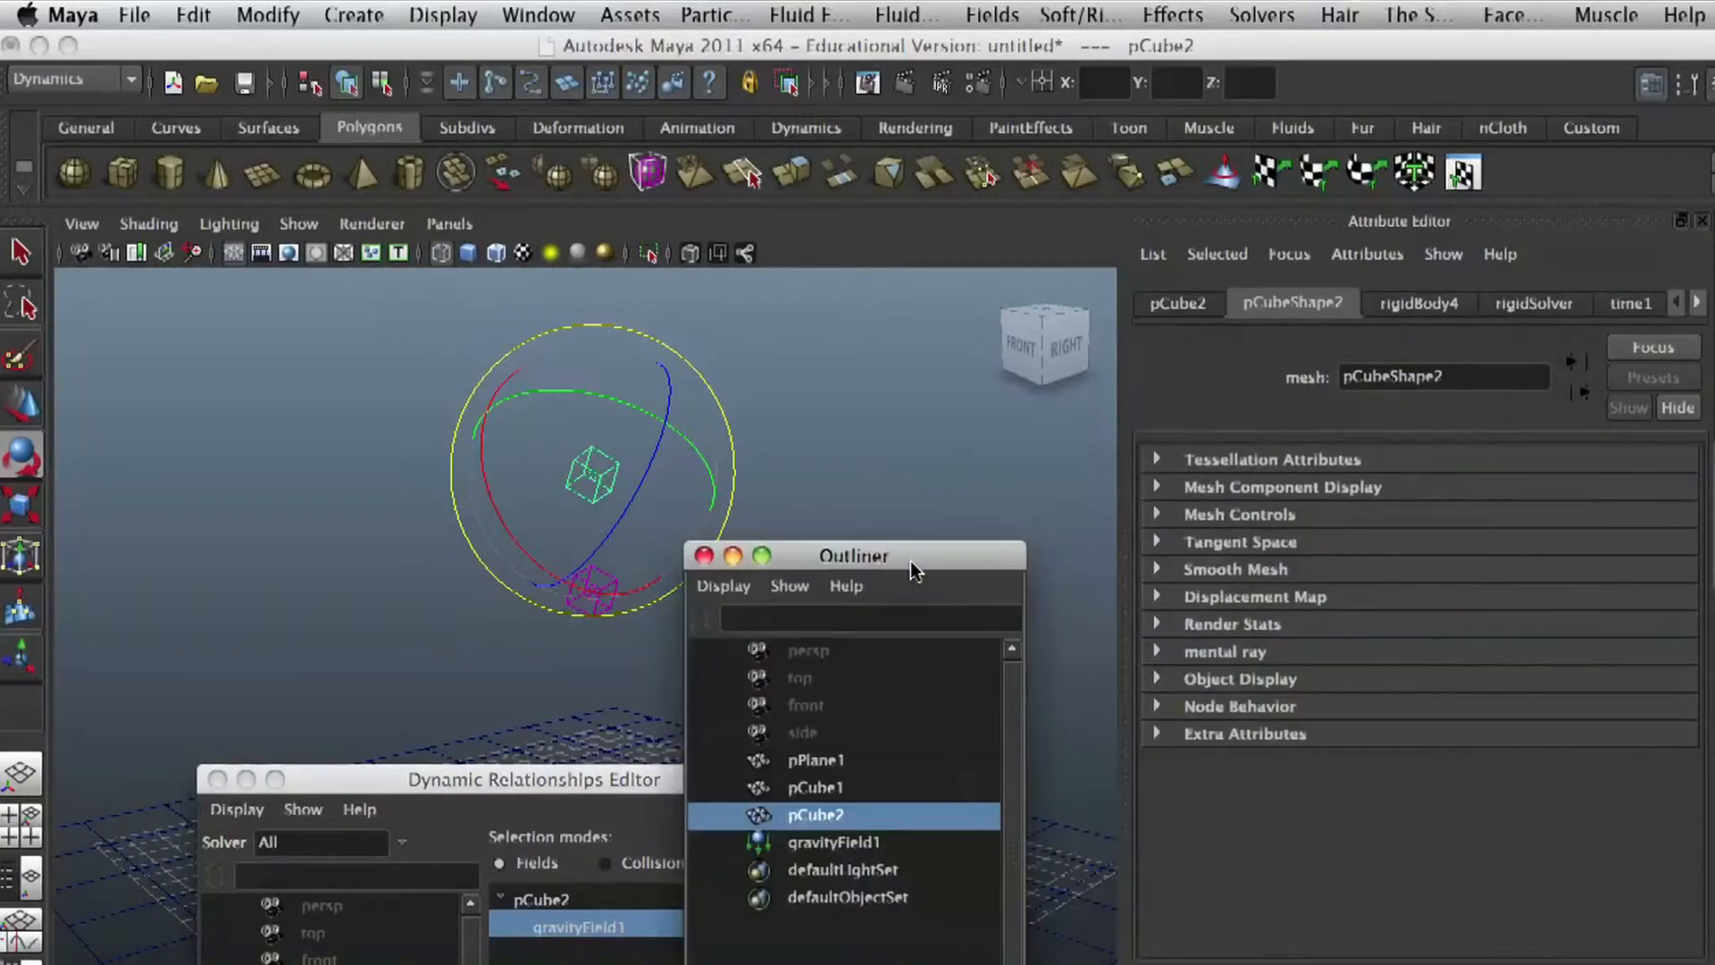
Step: Show the Channel Box and check the rigid body's Active attribute on pCube2 and on the ground plane
left_click(1712, 84)
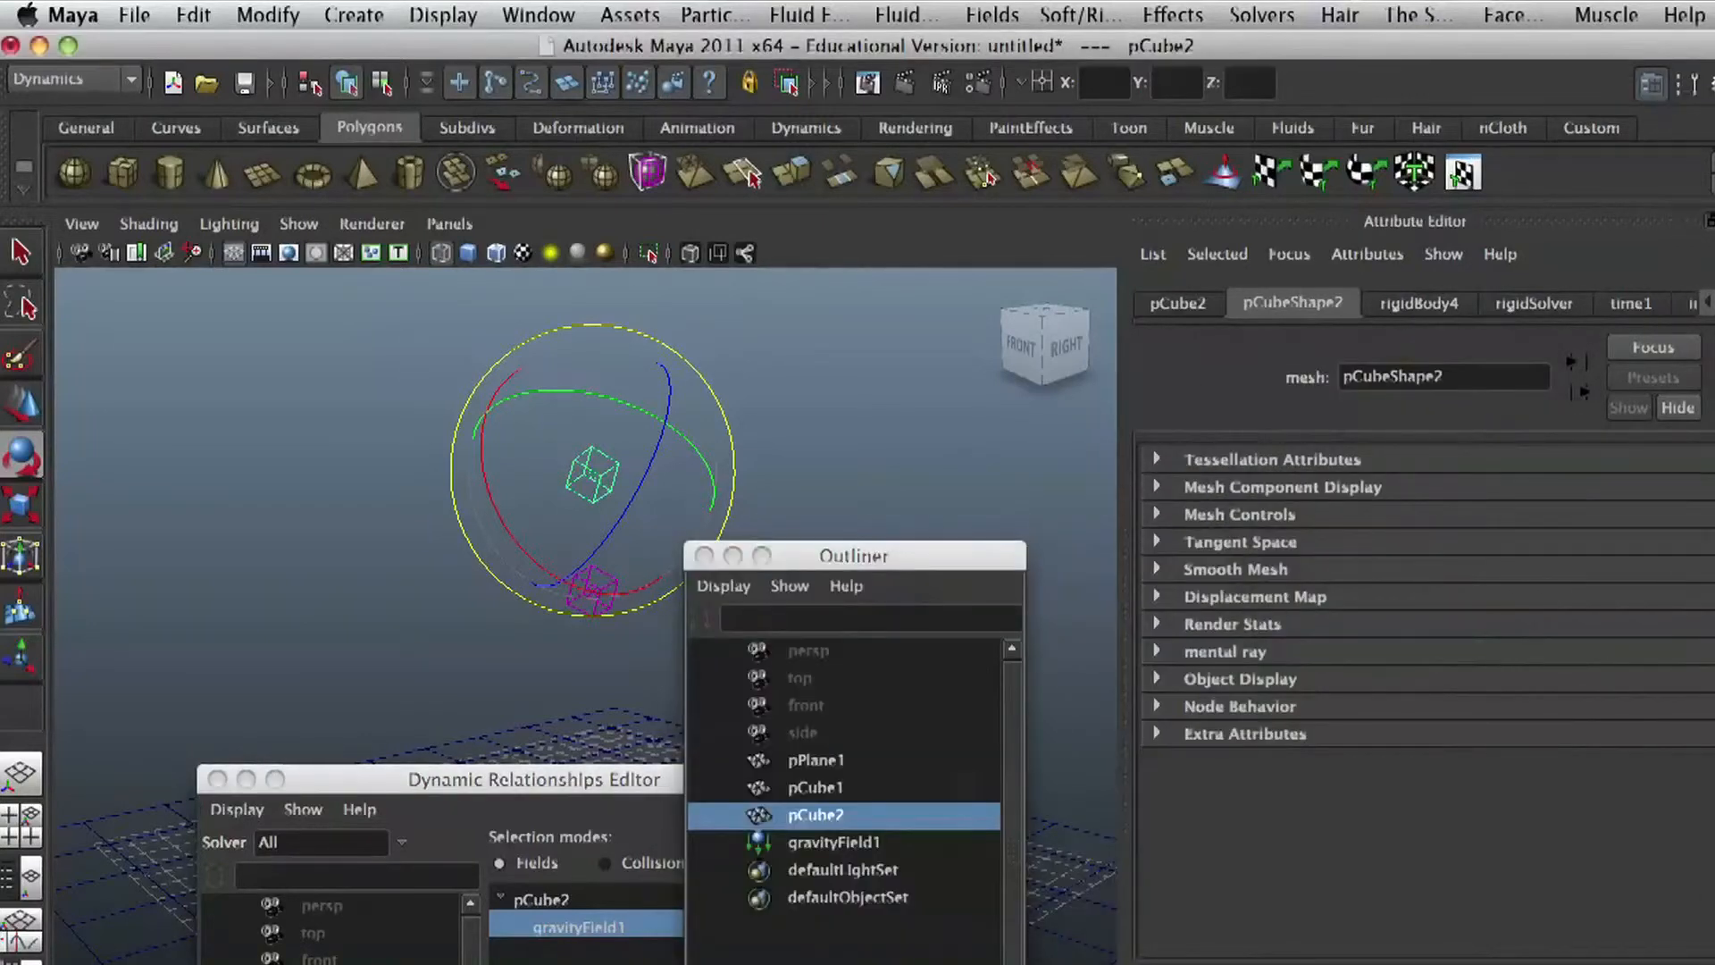
left_click(1652, 83)
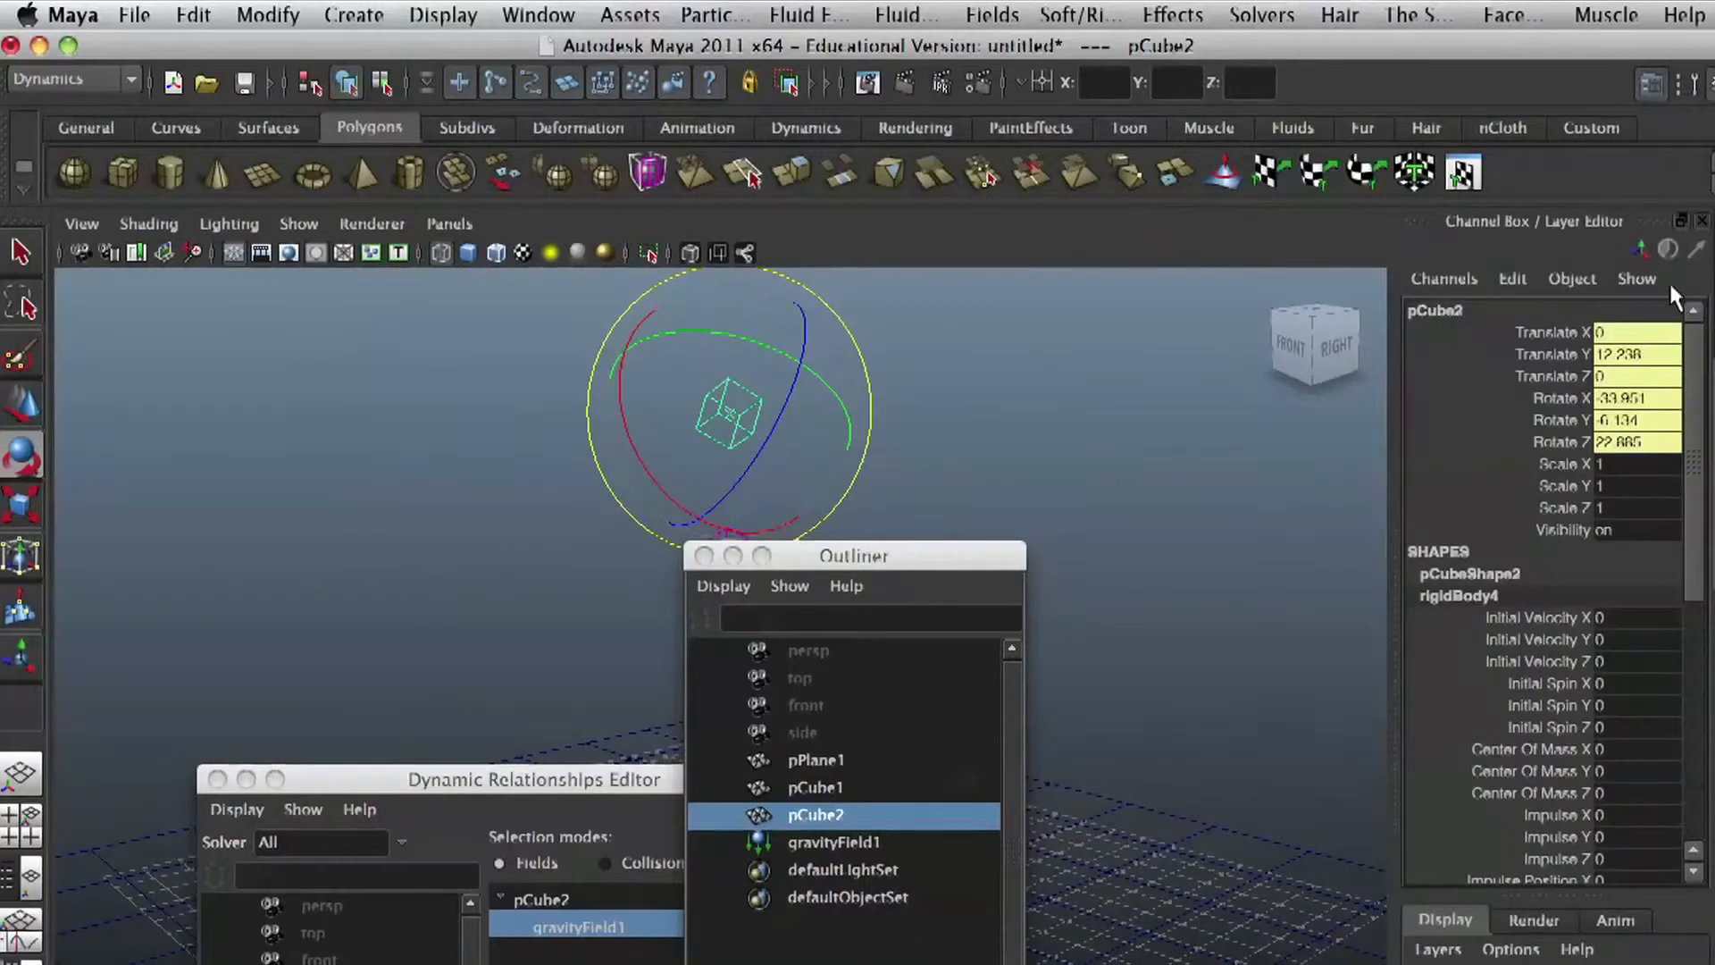
left_click_drag(1693, 352, 1667, 615)
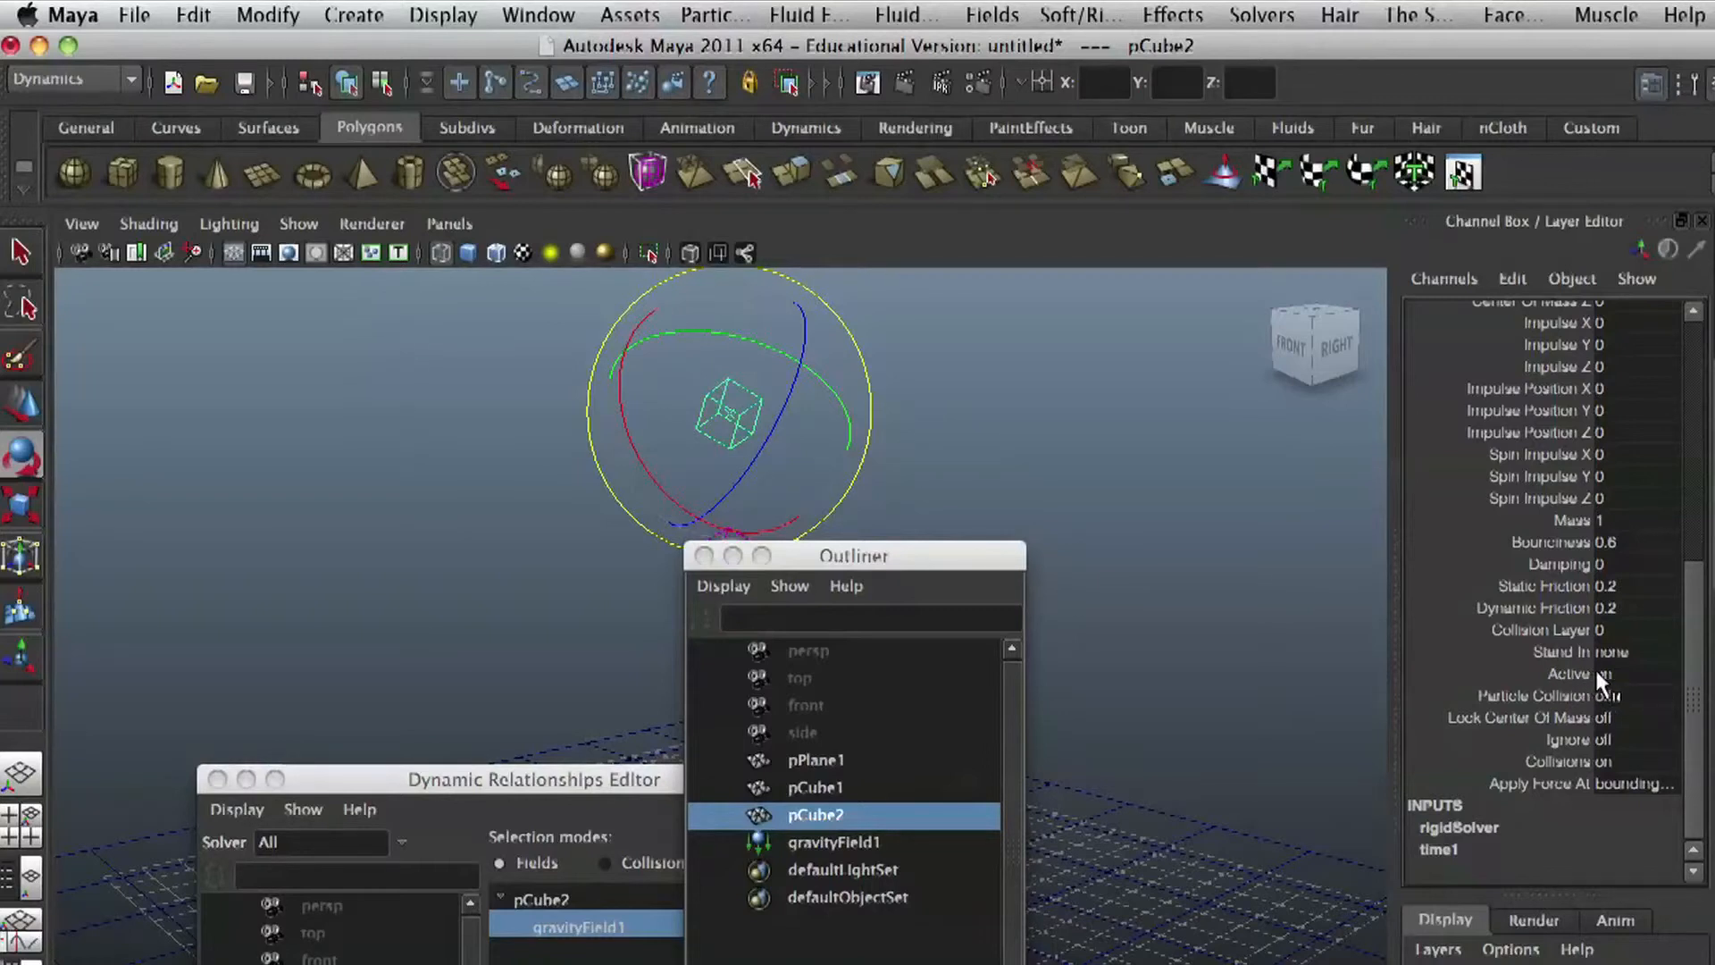
left_click(1563, 674)
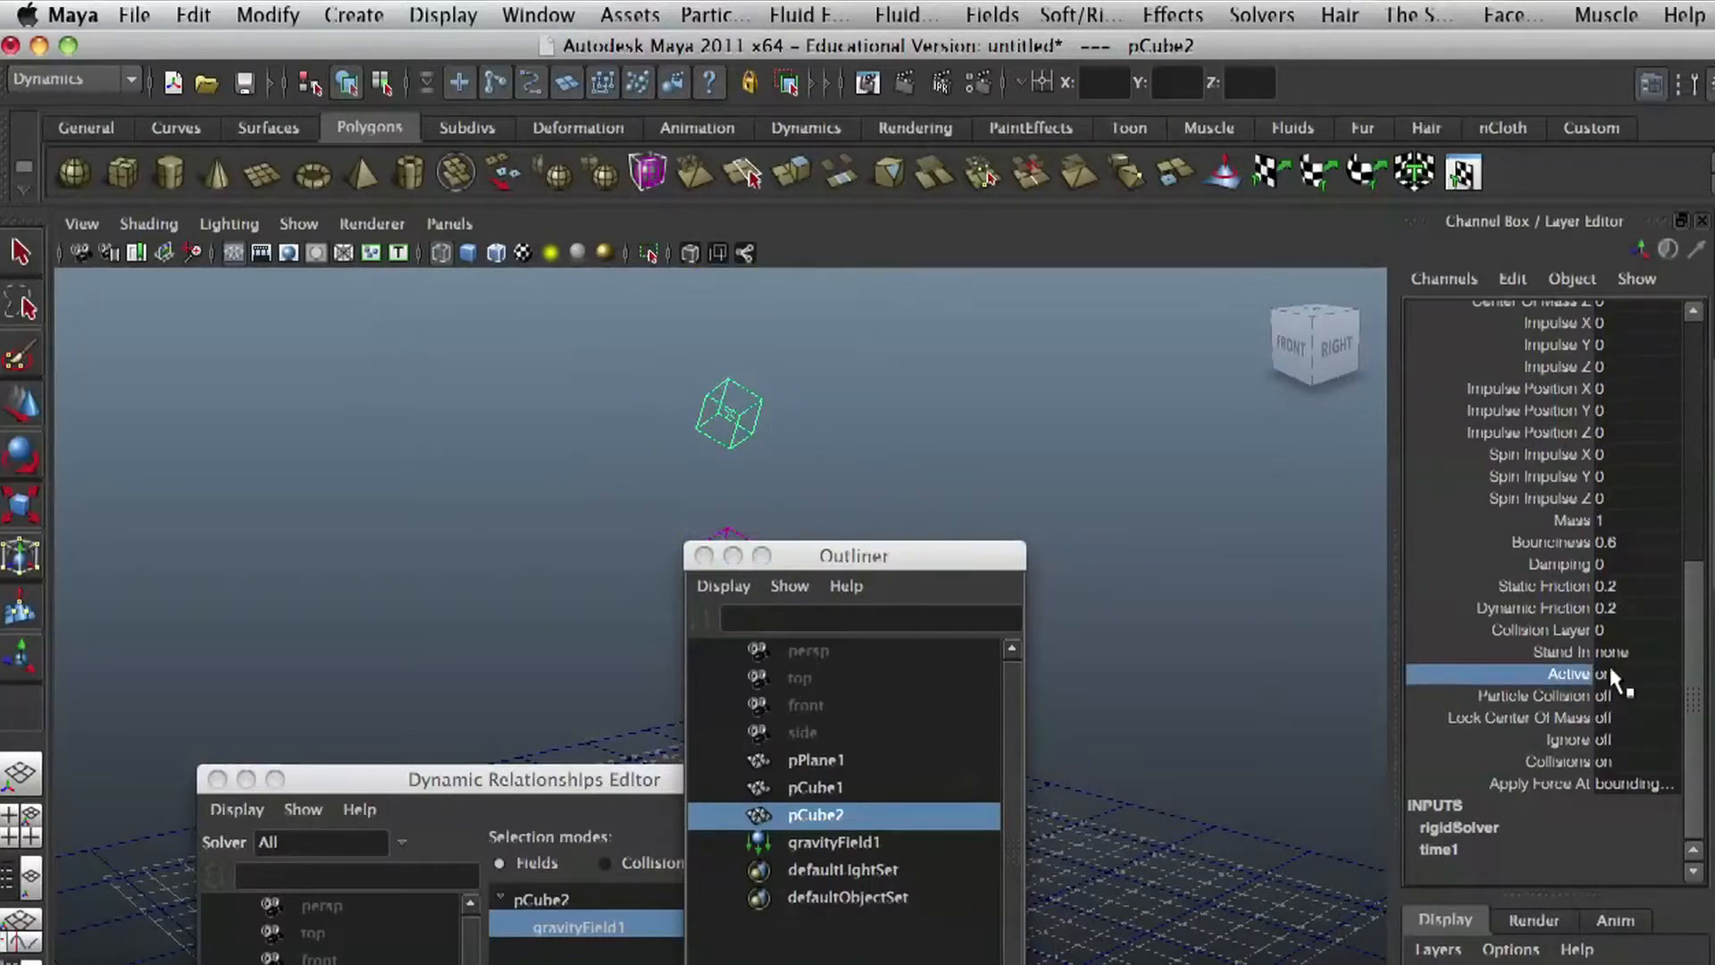
left_click(1606, 672)
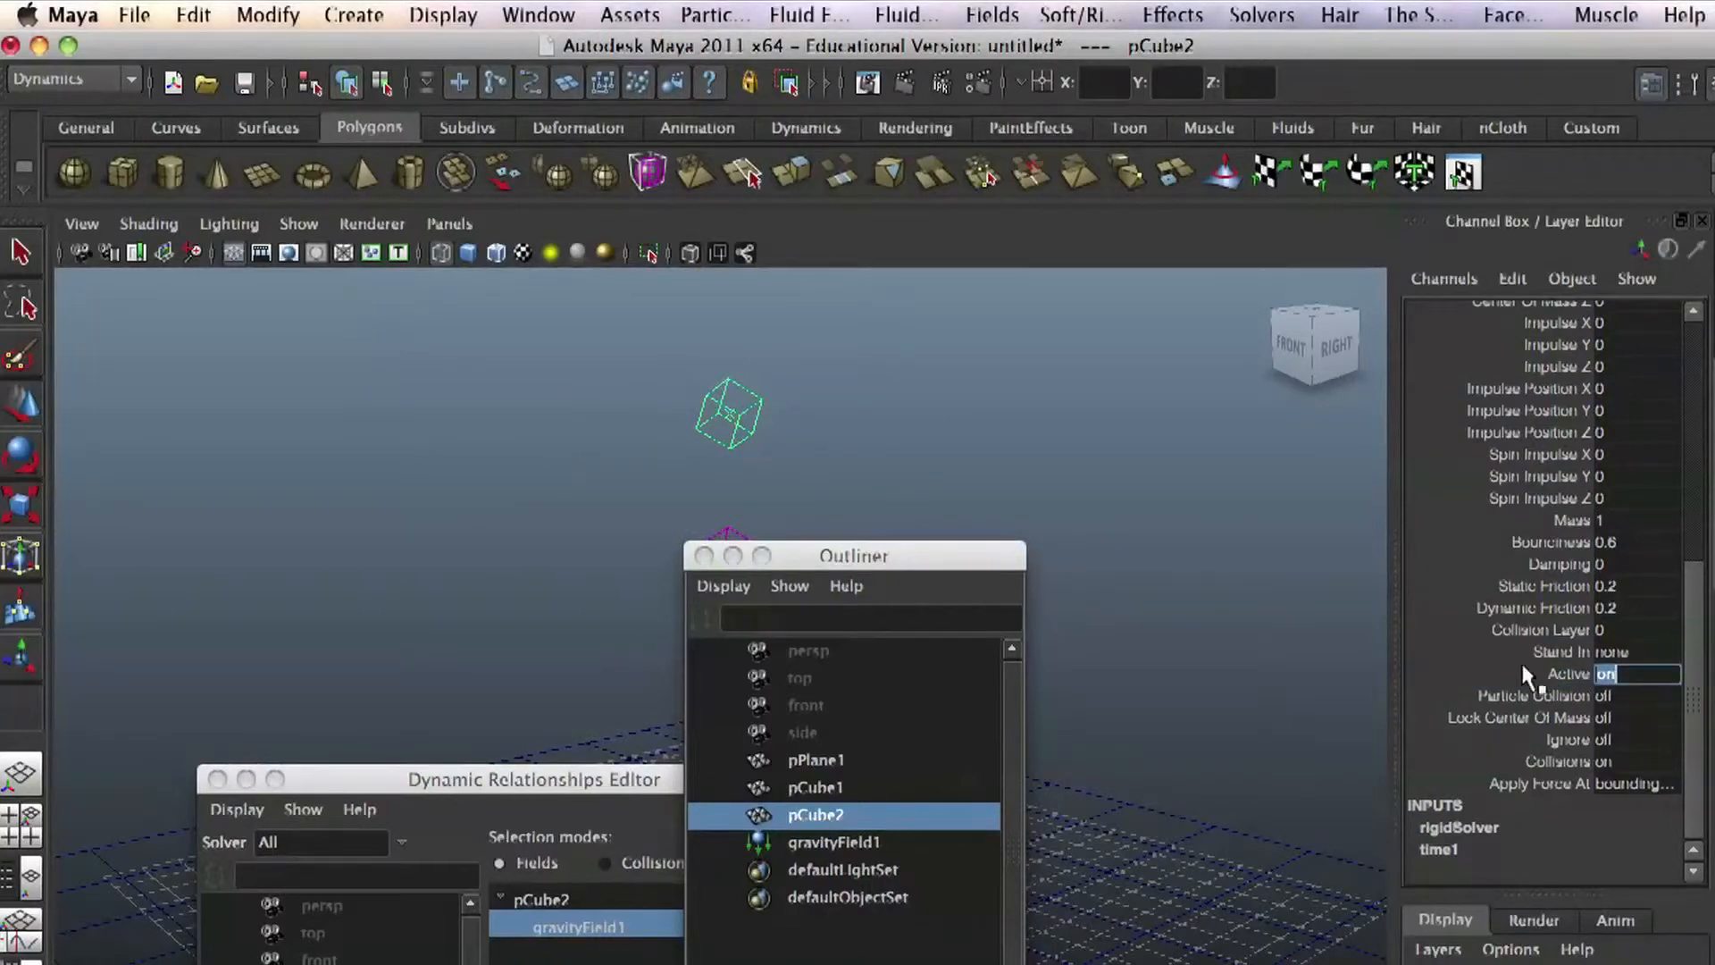
left_click(1295, 857)
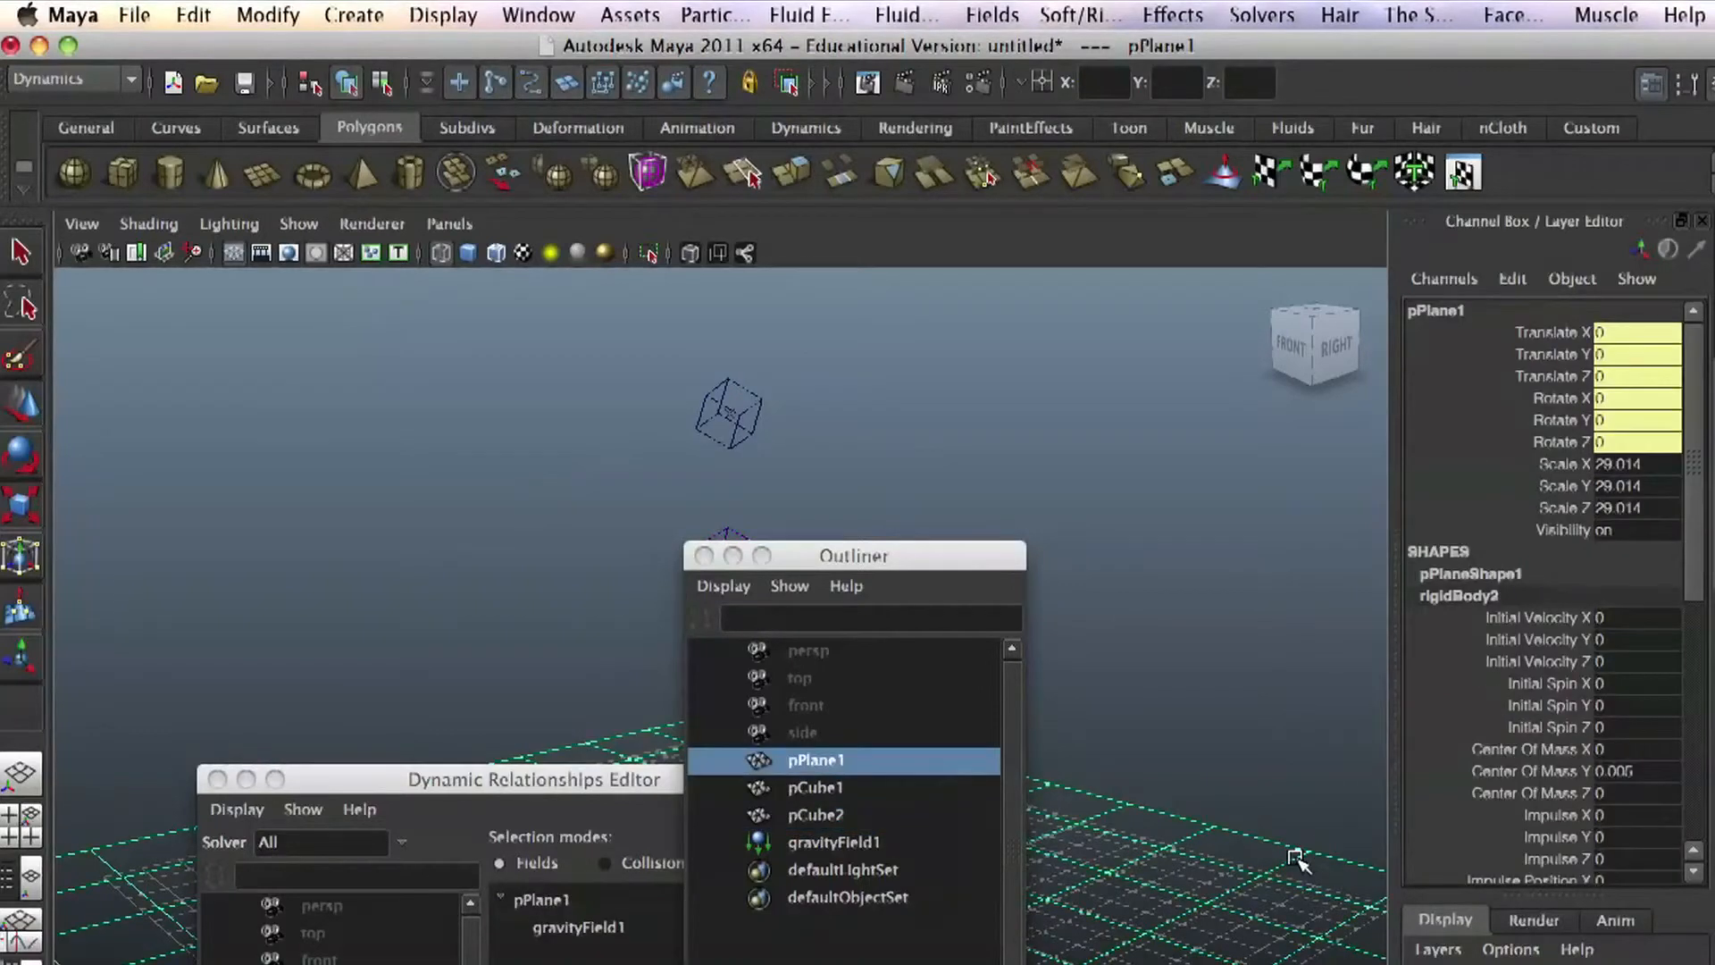
left_click_drag(1689, 525, 1647, 853)
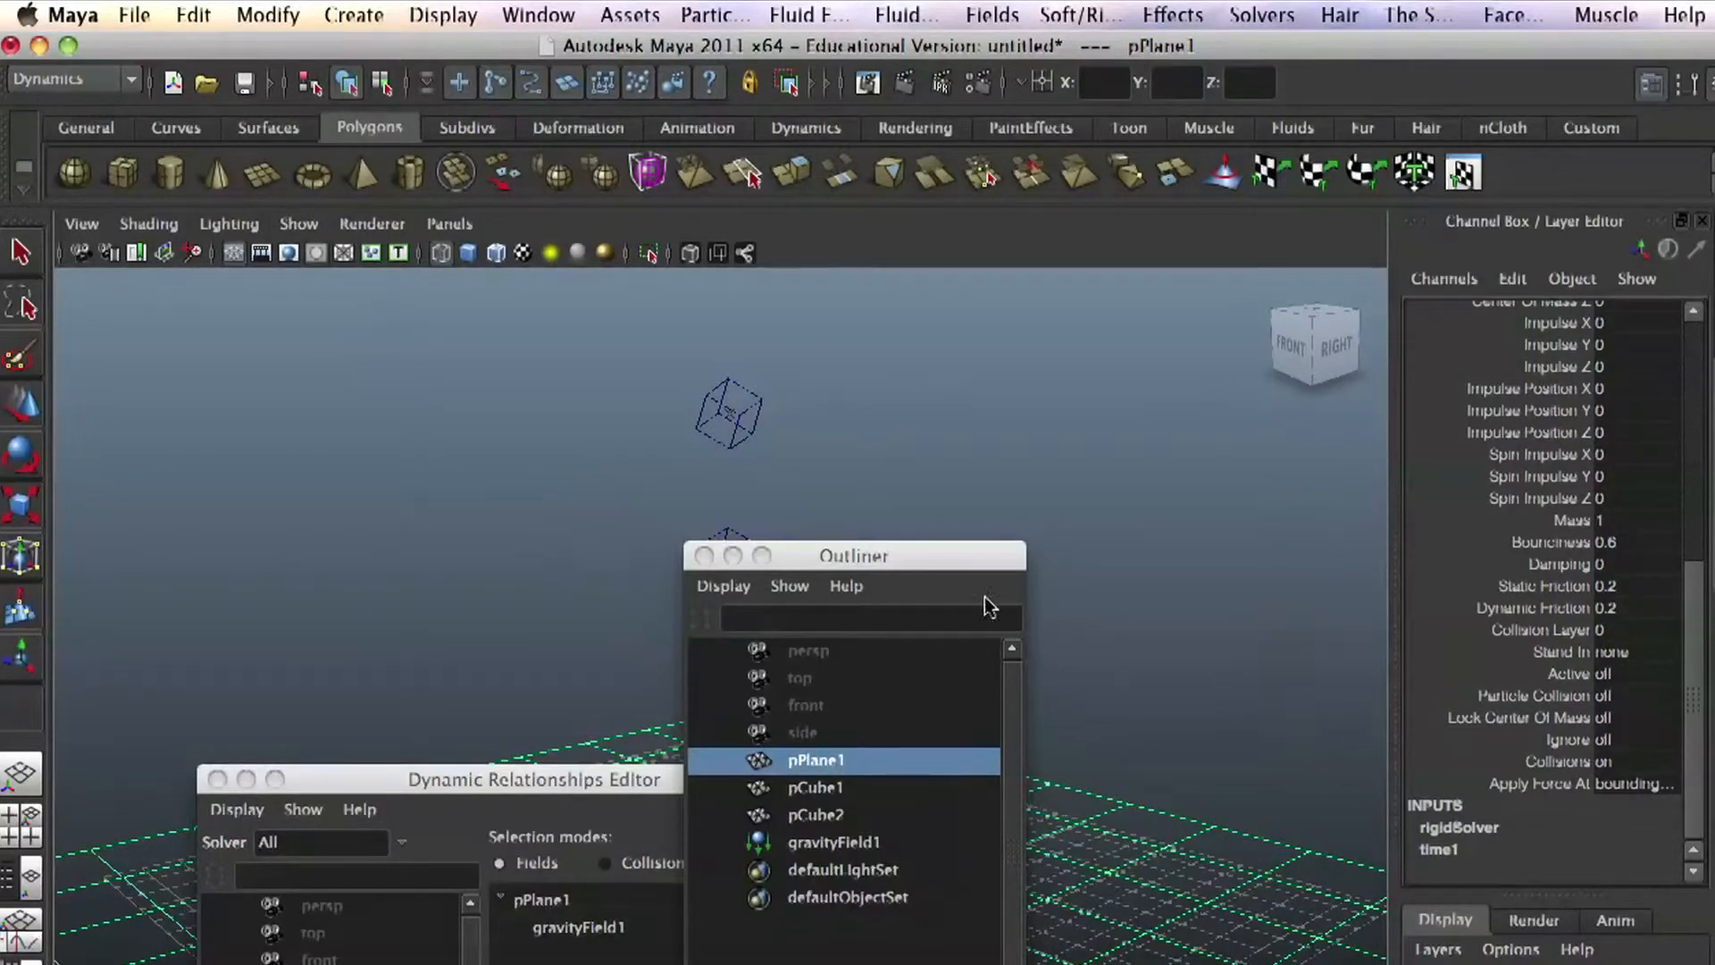
Step: Deselect everything, switch the viewport to shaded display, and close the Outliner and Dynamic Relationships Editor
left_click_drag(1000, 549, 1241, 460)
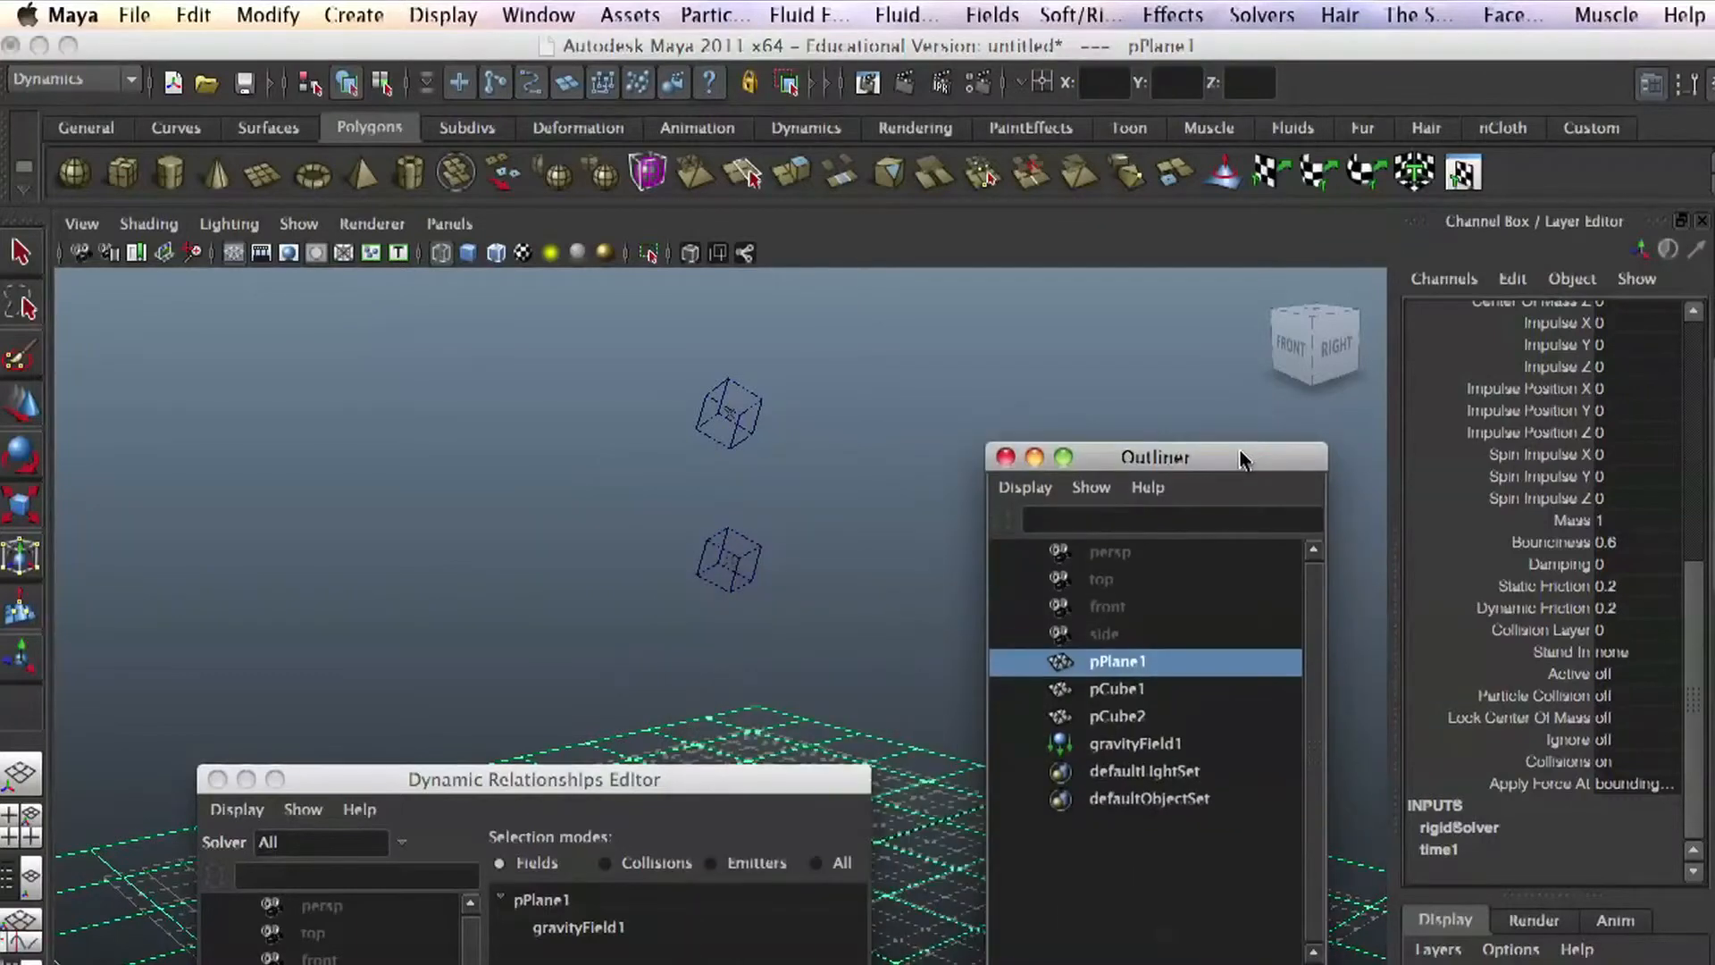
left_click_drag(761, 775, 1508, 582)
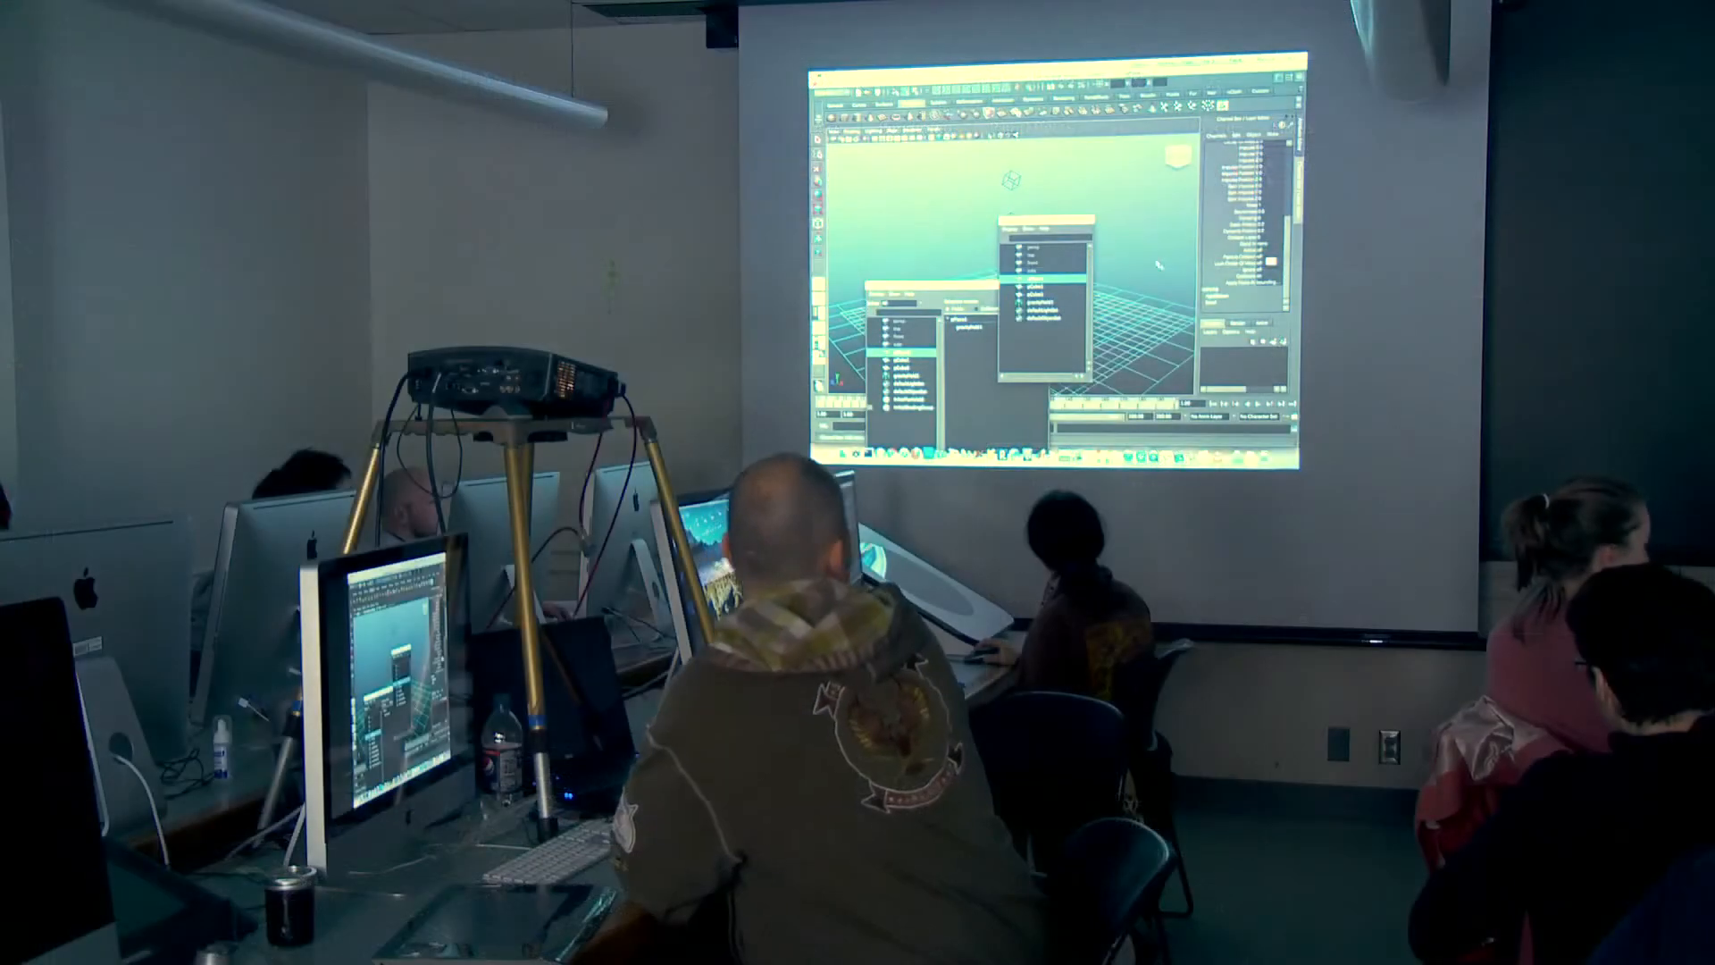
left_click_drag(1072, 219, 1158, 189)
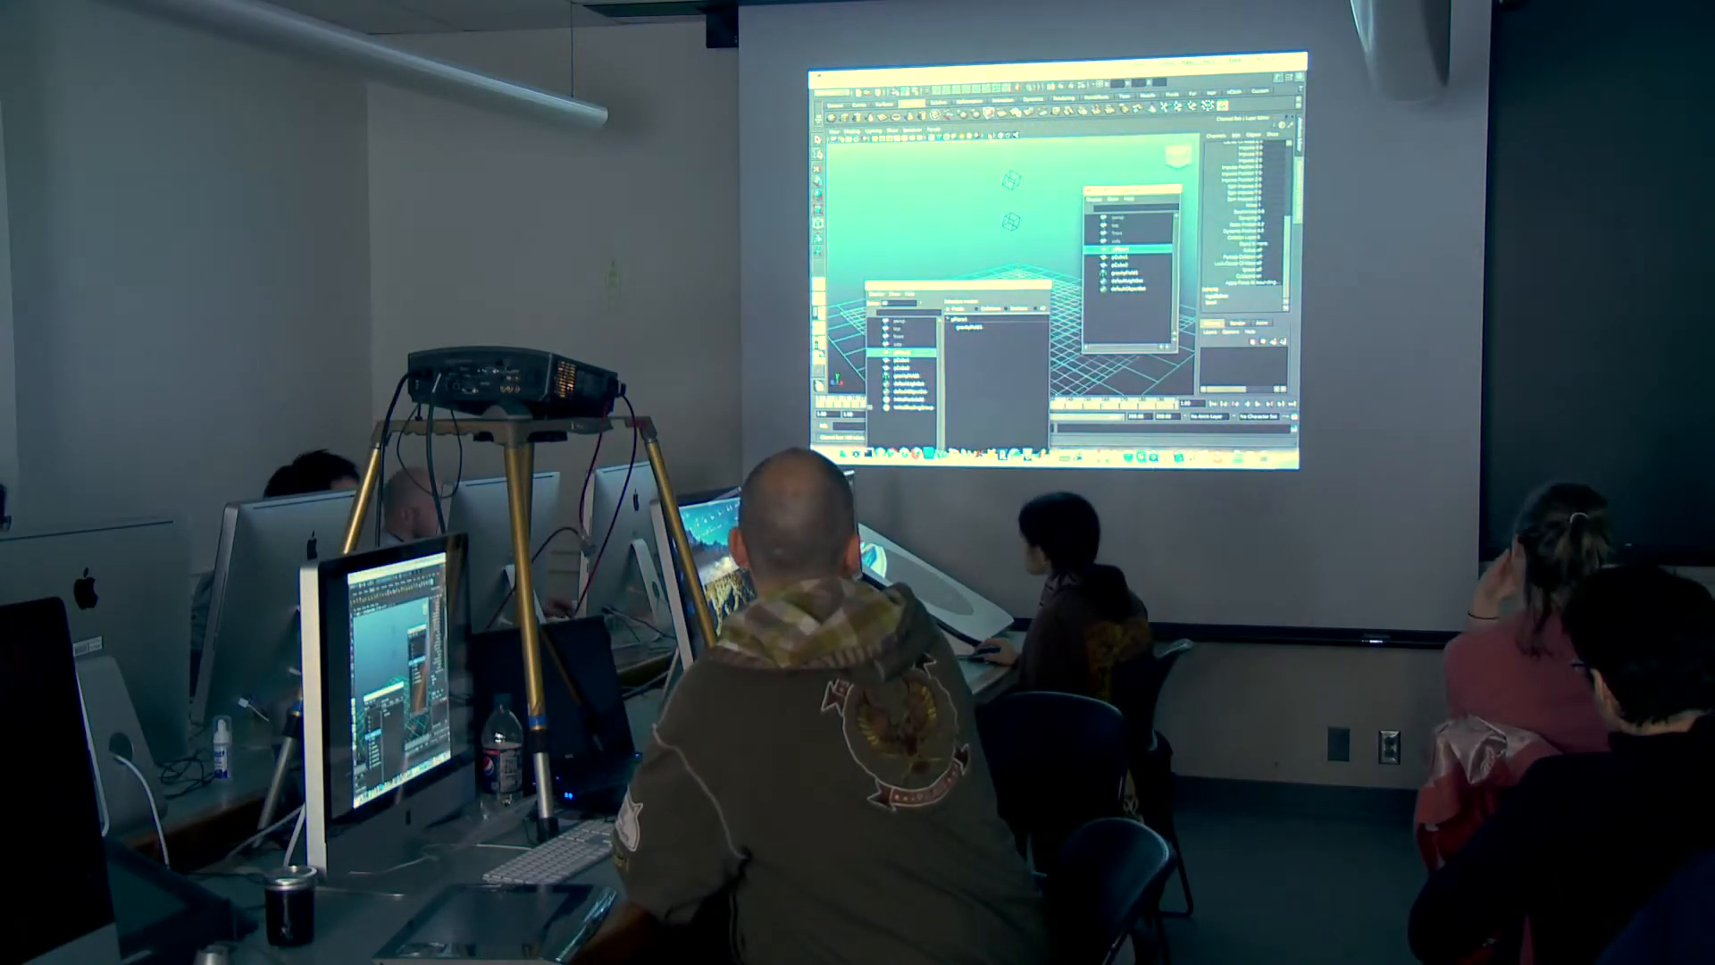
left_click_drag(965, 286, 1191, 210)
left_click(1017, 199)
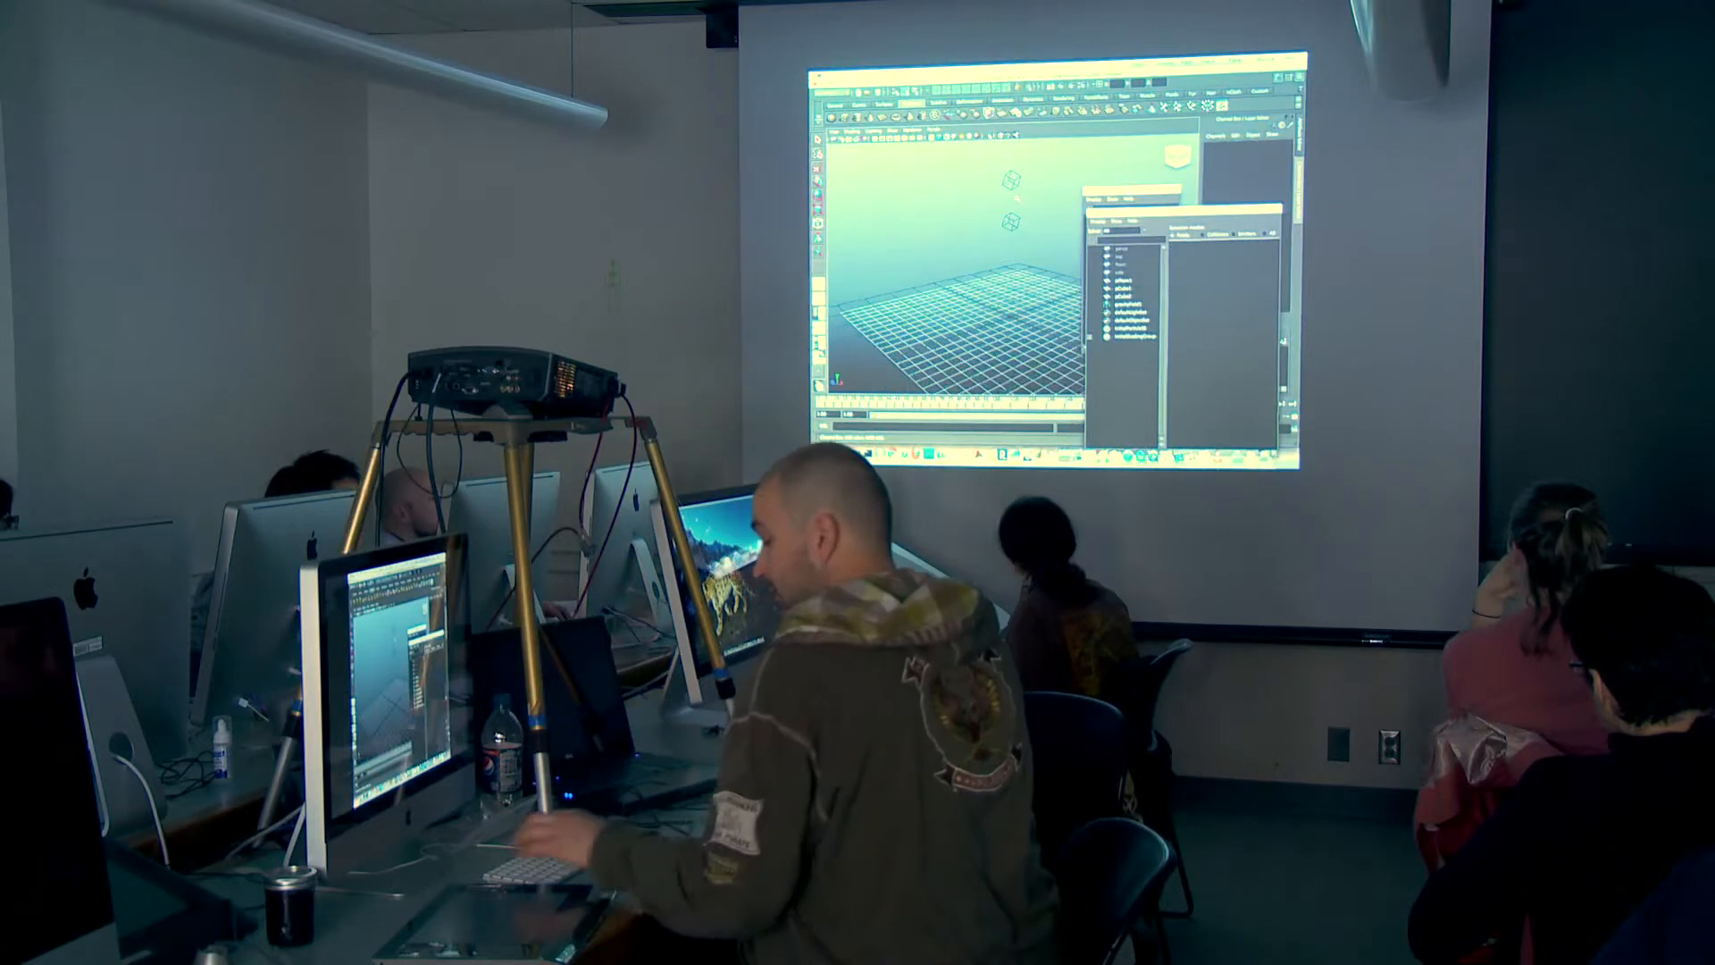
key("5")
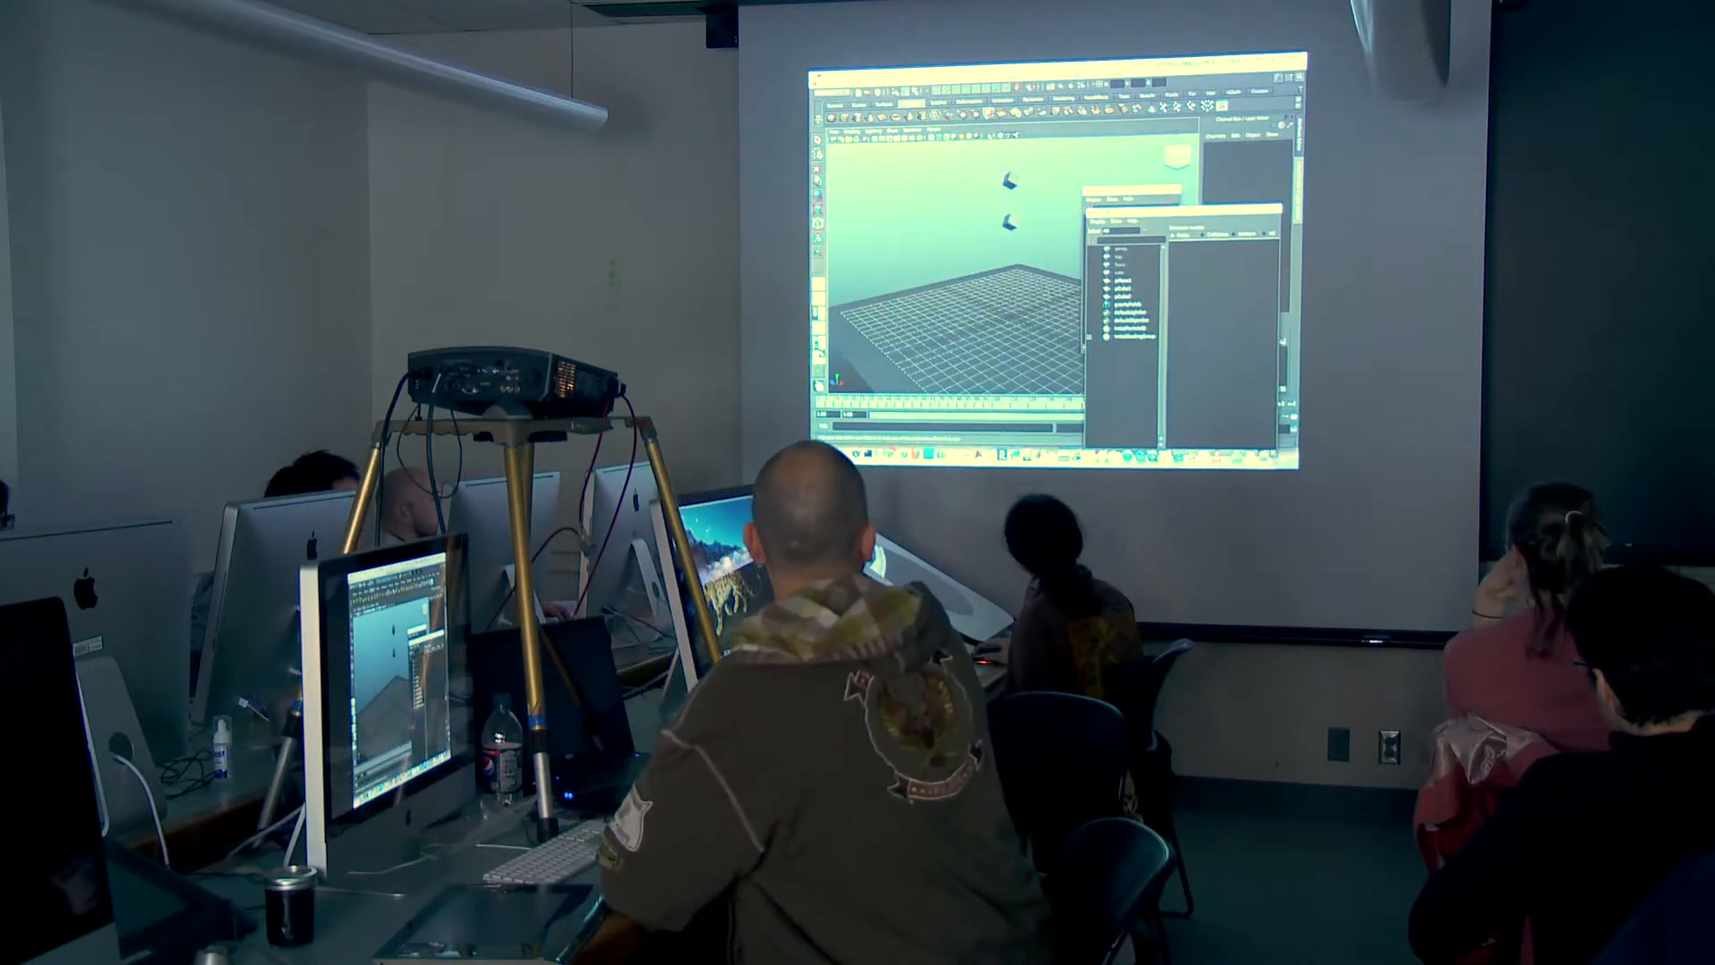
left_click(1091, 213)
left_click(1087, 191)
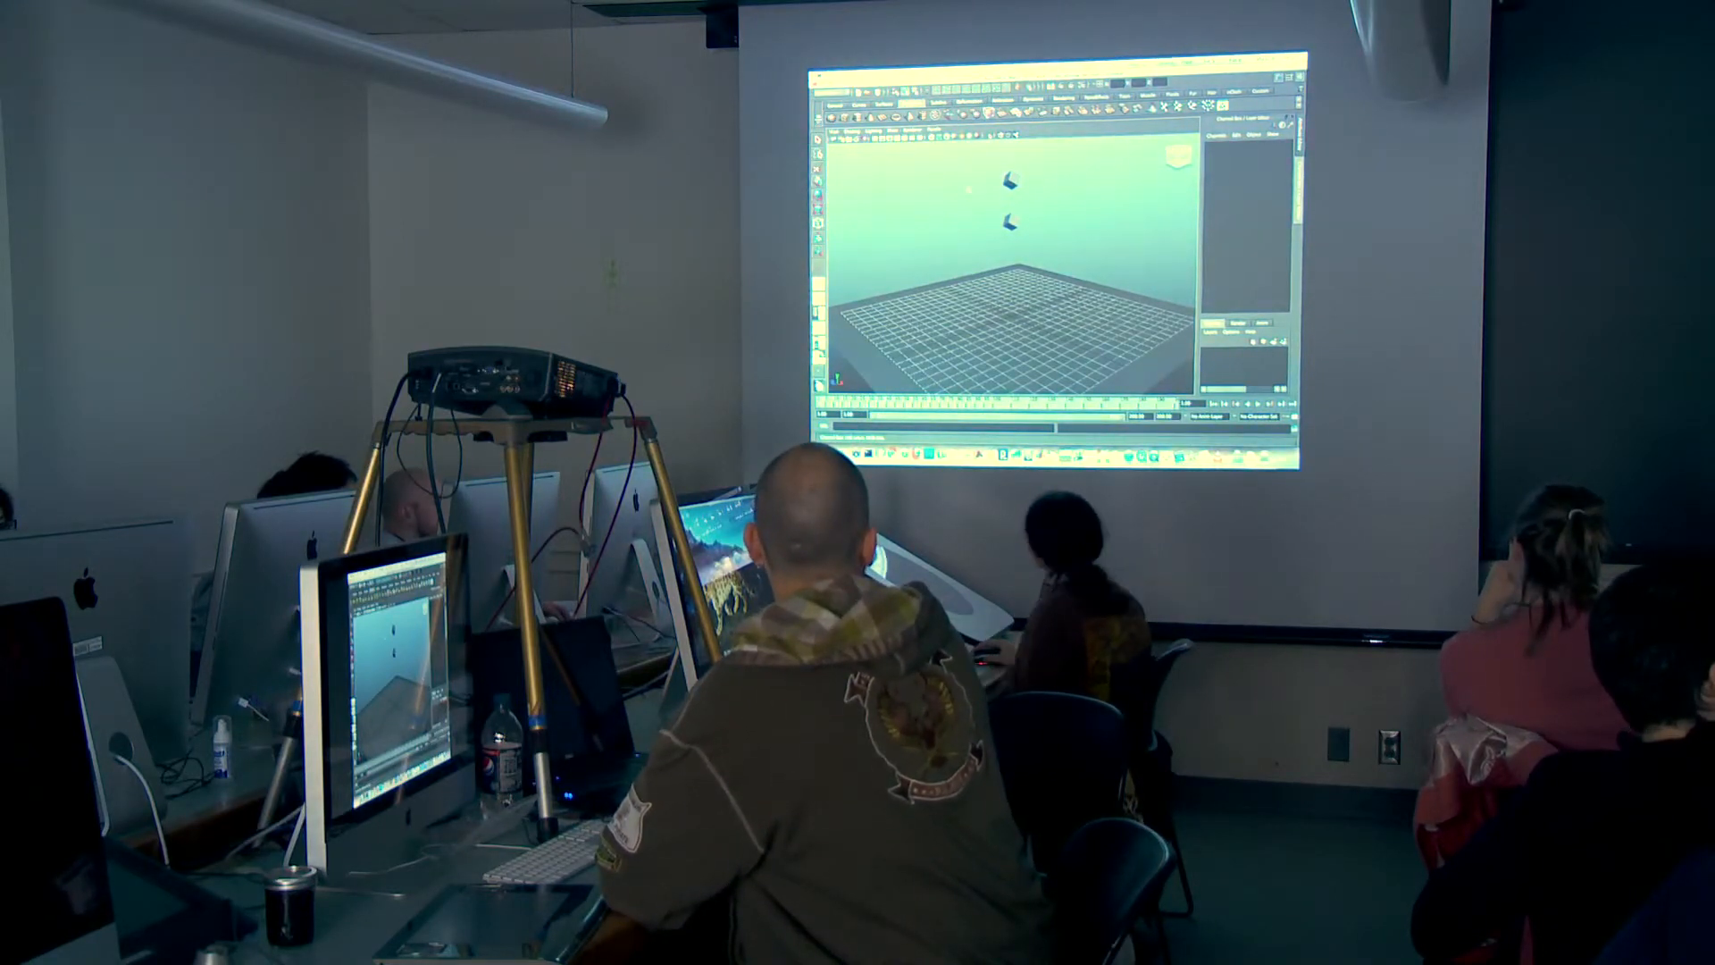
Step: Create a third polygon cube and move it beside the tilted cubes, to about Y 11.42 and Z 7.88
left_click(1010, 181)
left_click(1010, 221)
left_click(1063, 214)
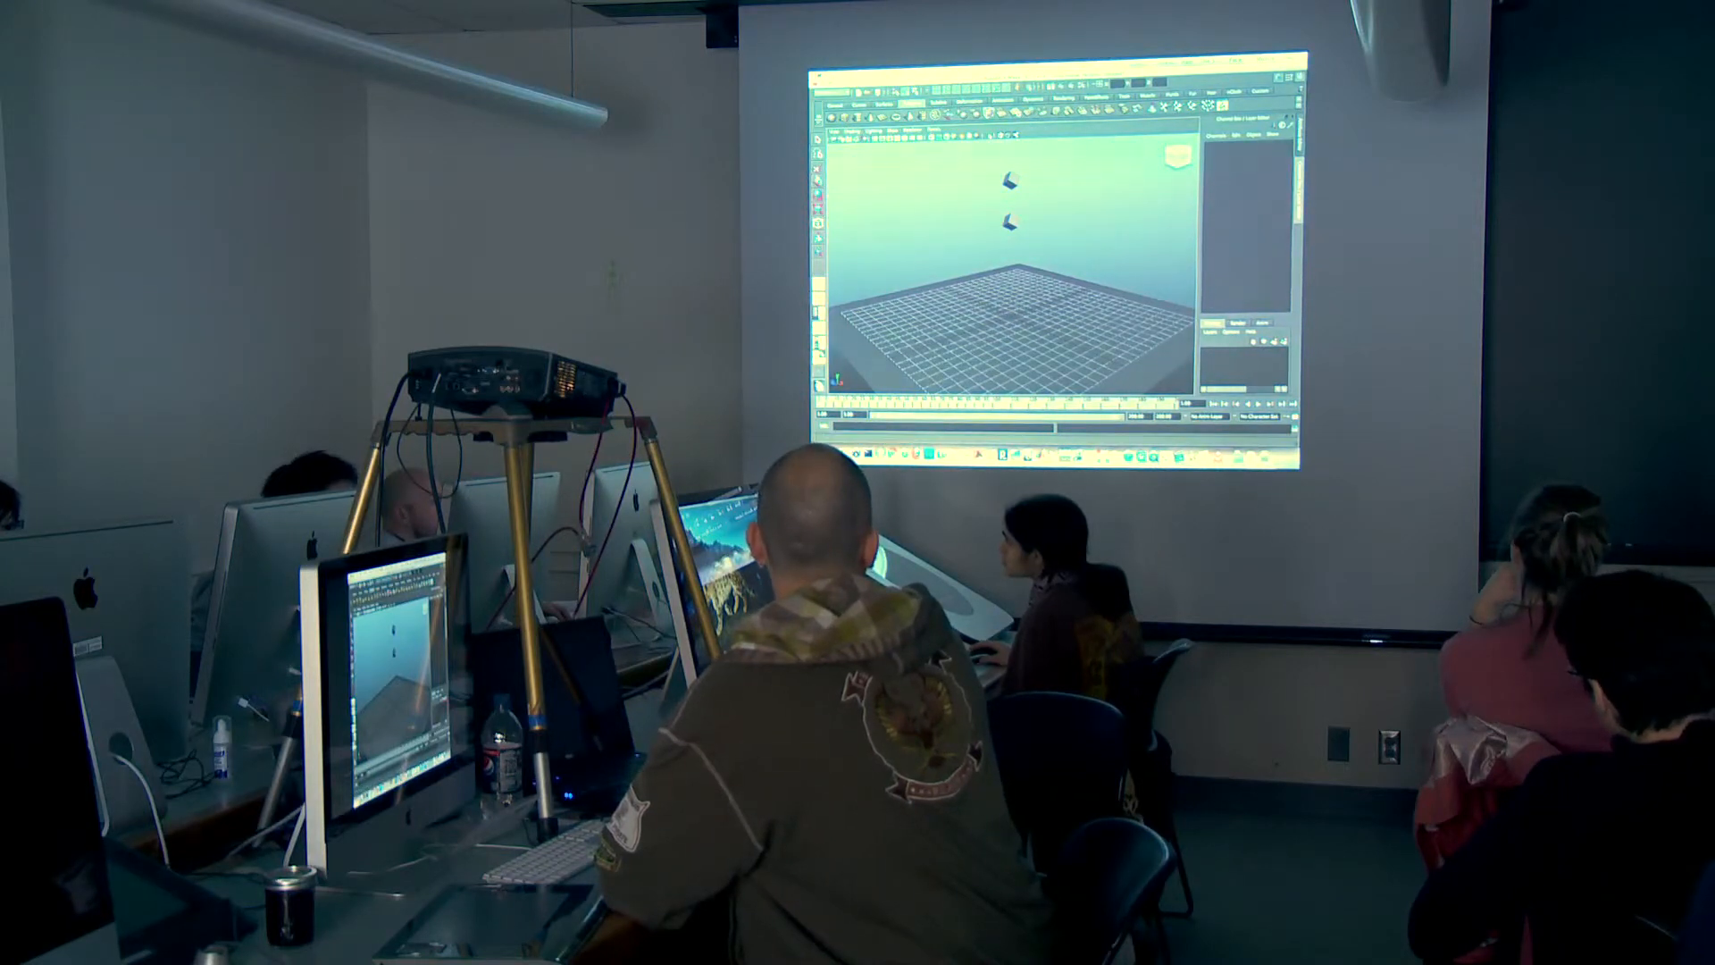
left_click(952, 71)
left_click(953, 71)
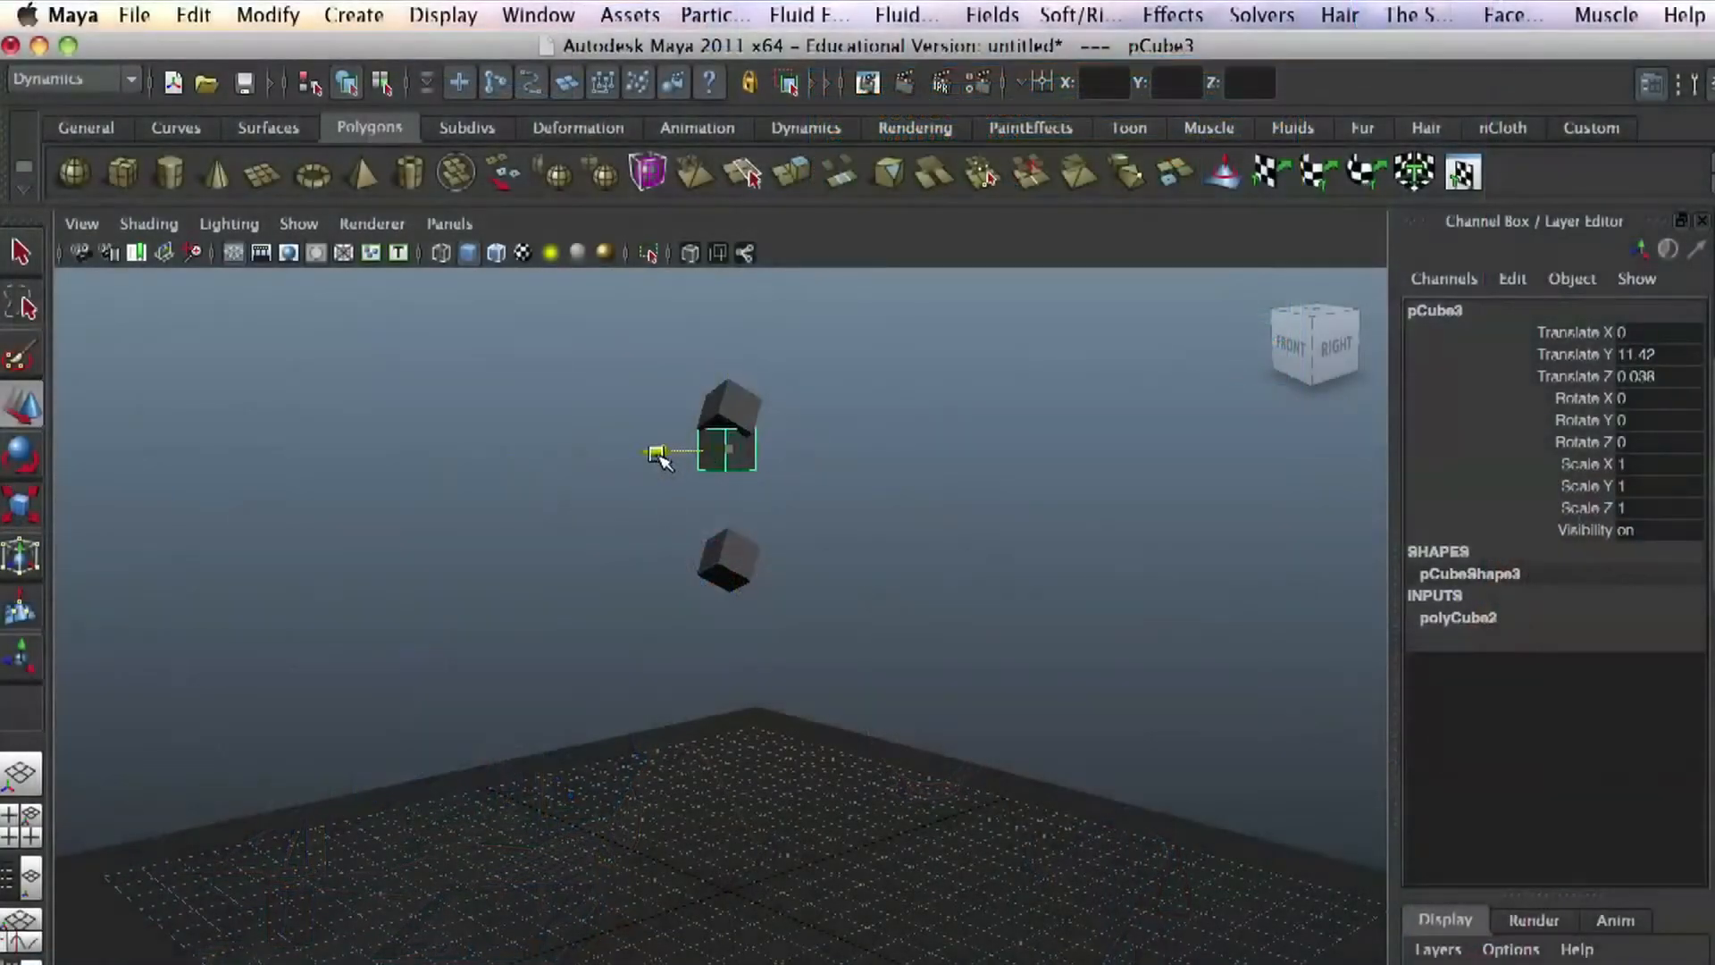
left_click_drag(659, 459, 350, 491)
left_click(410, 585)
left_click(440, 442)
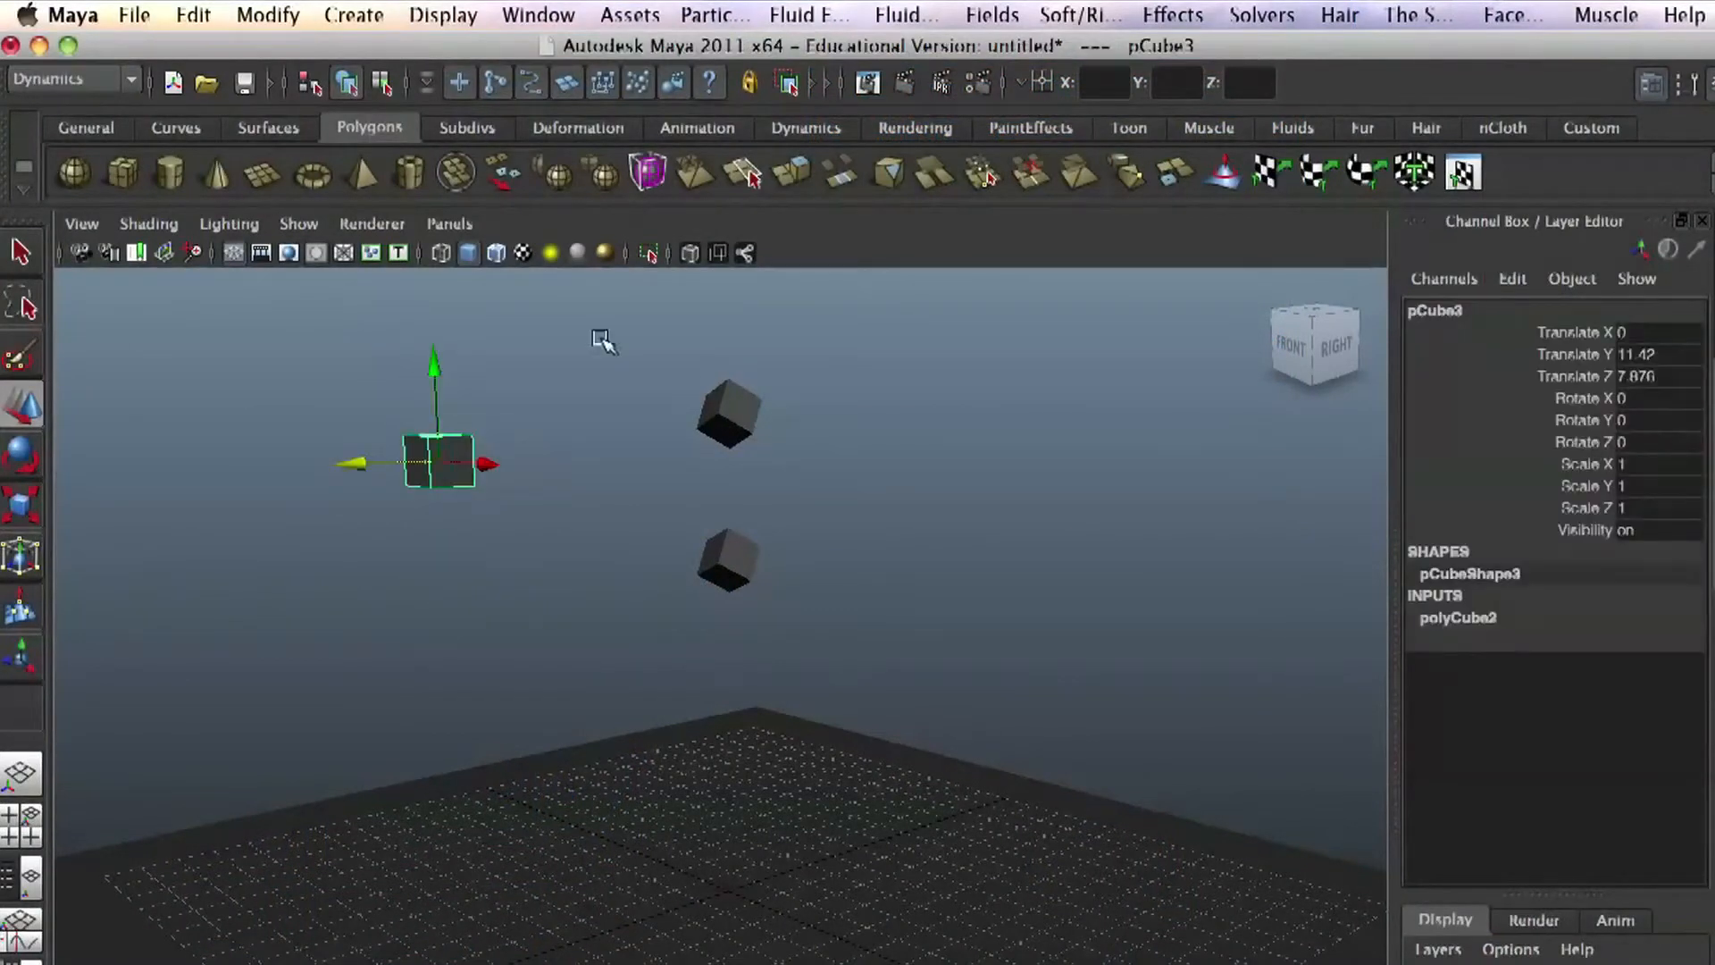
Step: Make the new cube, pCube3, an active rigid body and deselect it
left_click(1163, 14)
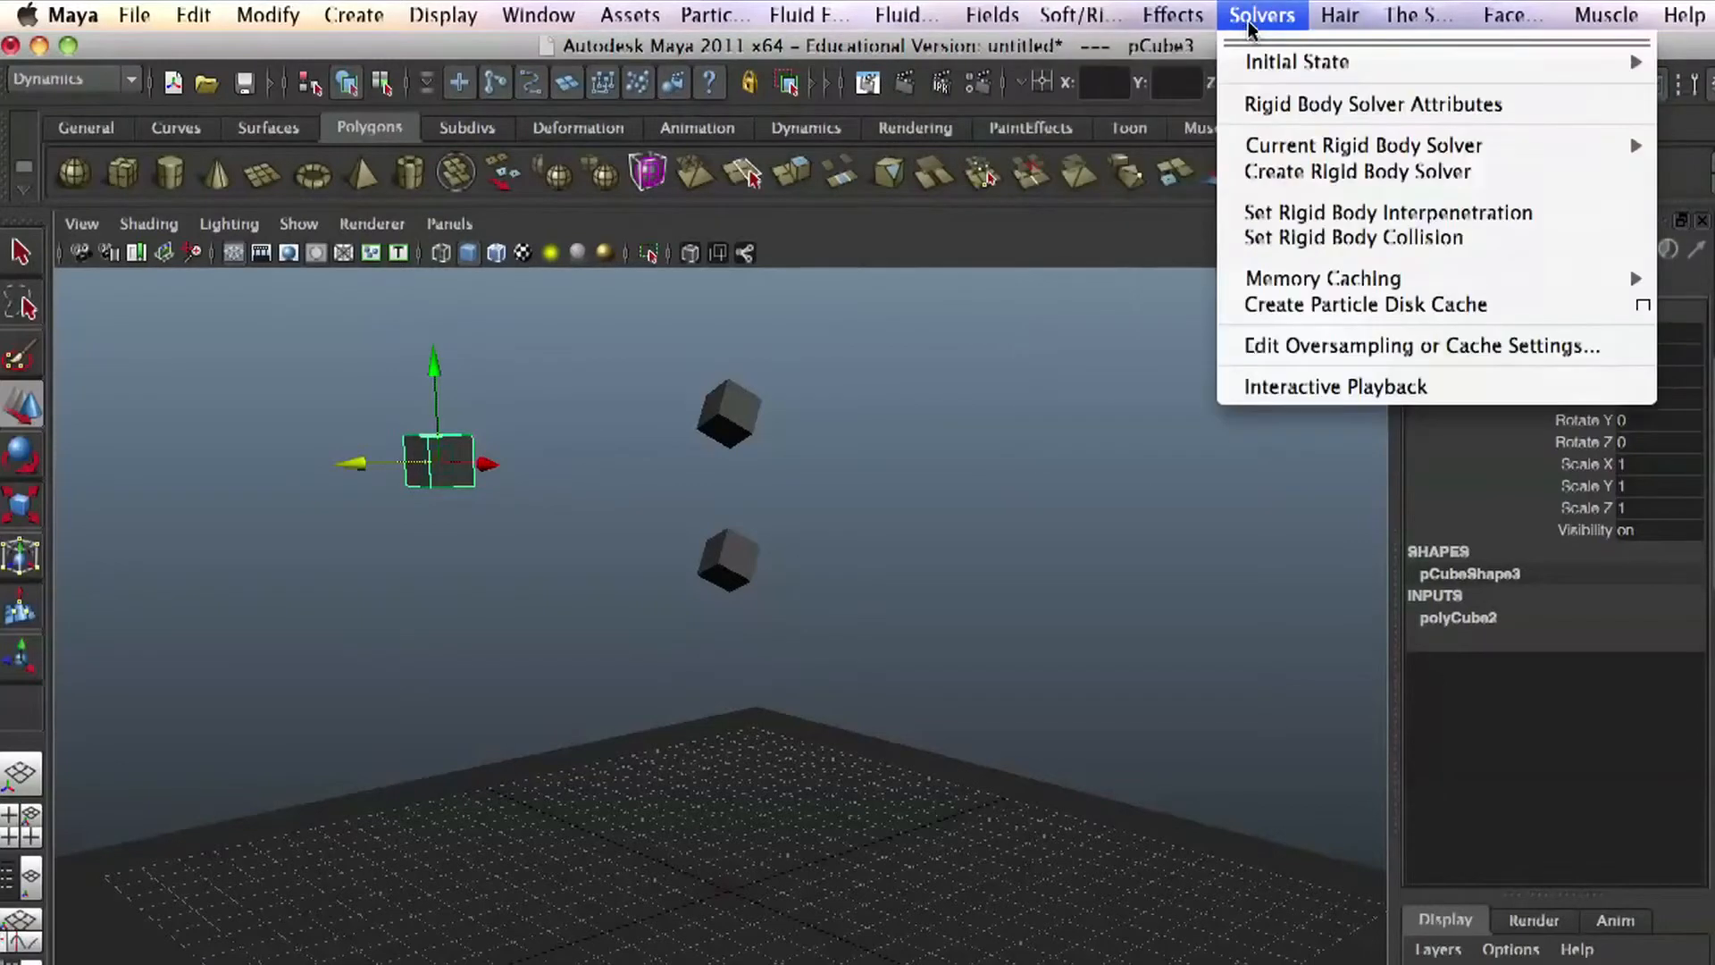
mouse_move(998, 13)
mouse_move(1076, 14)
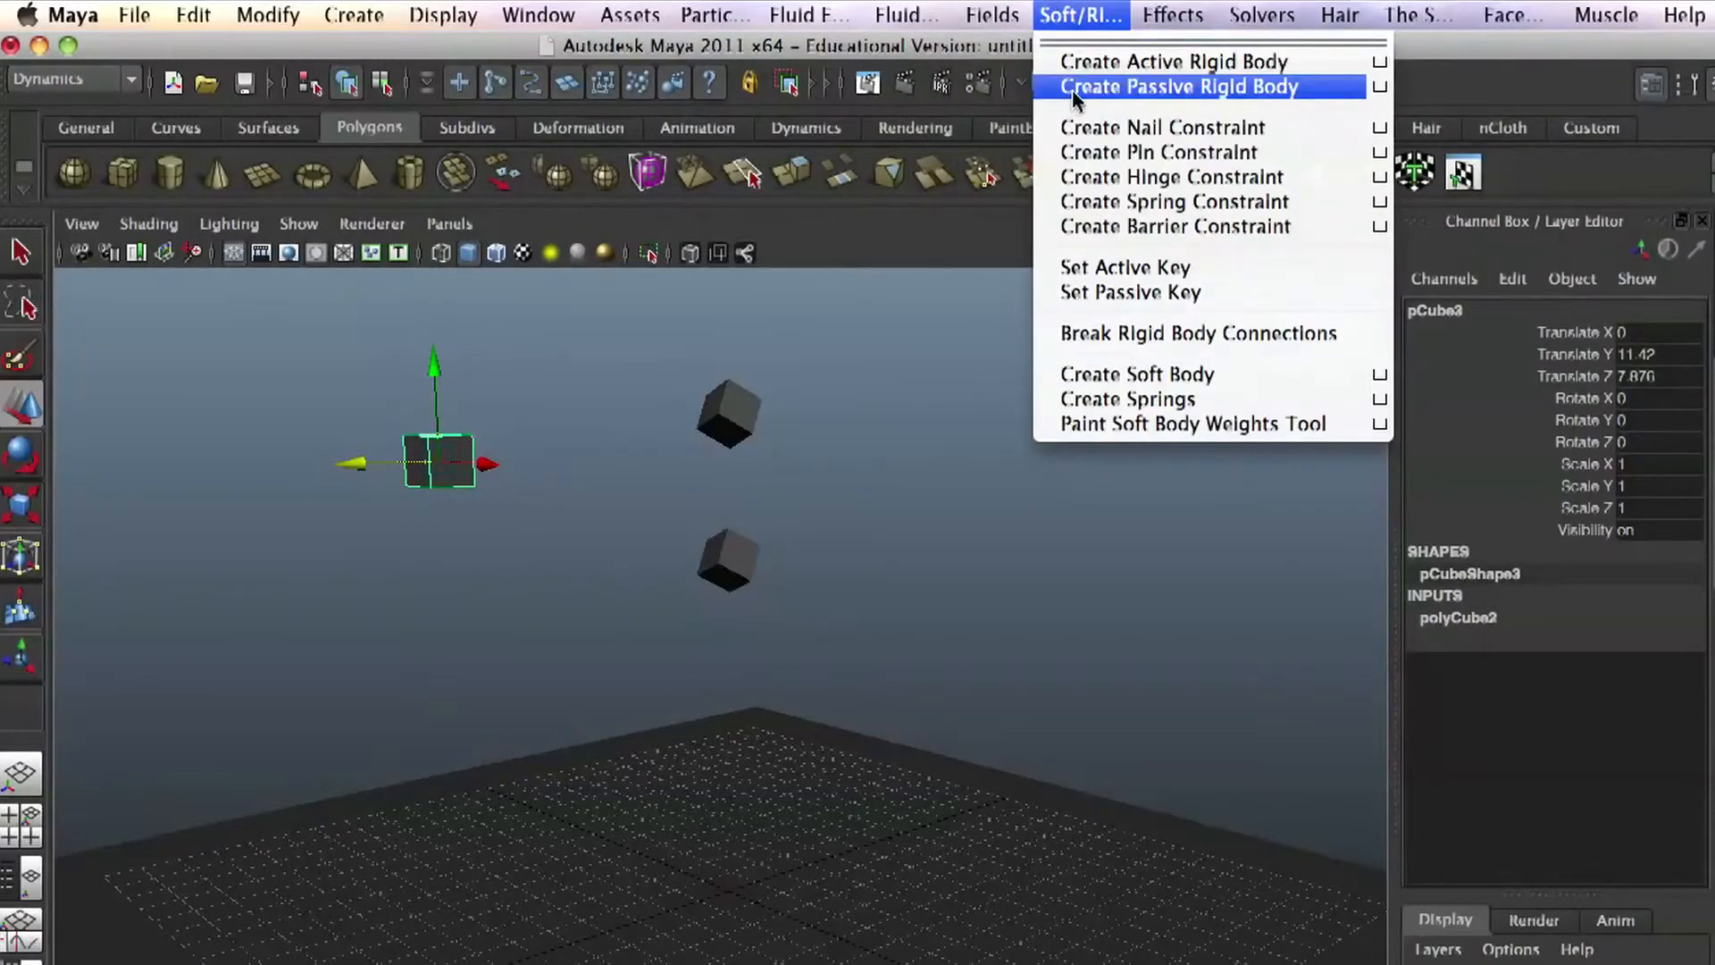
left_click(1078, 68)
left_click(1043, 298)
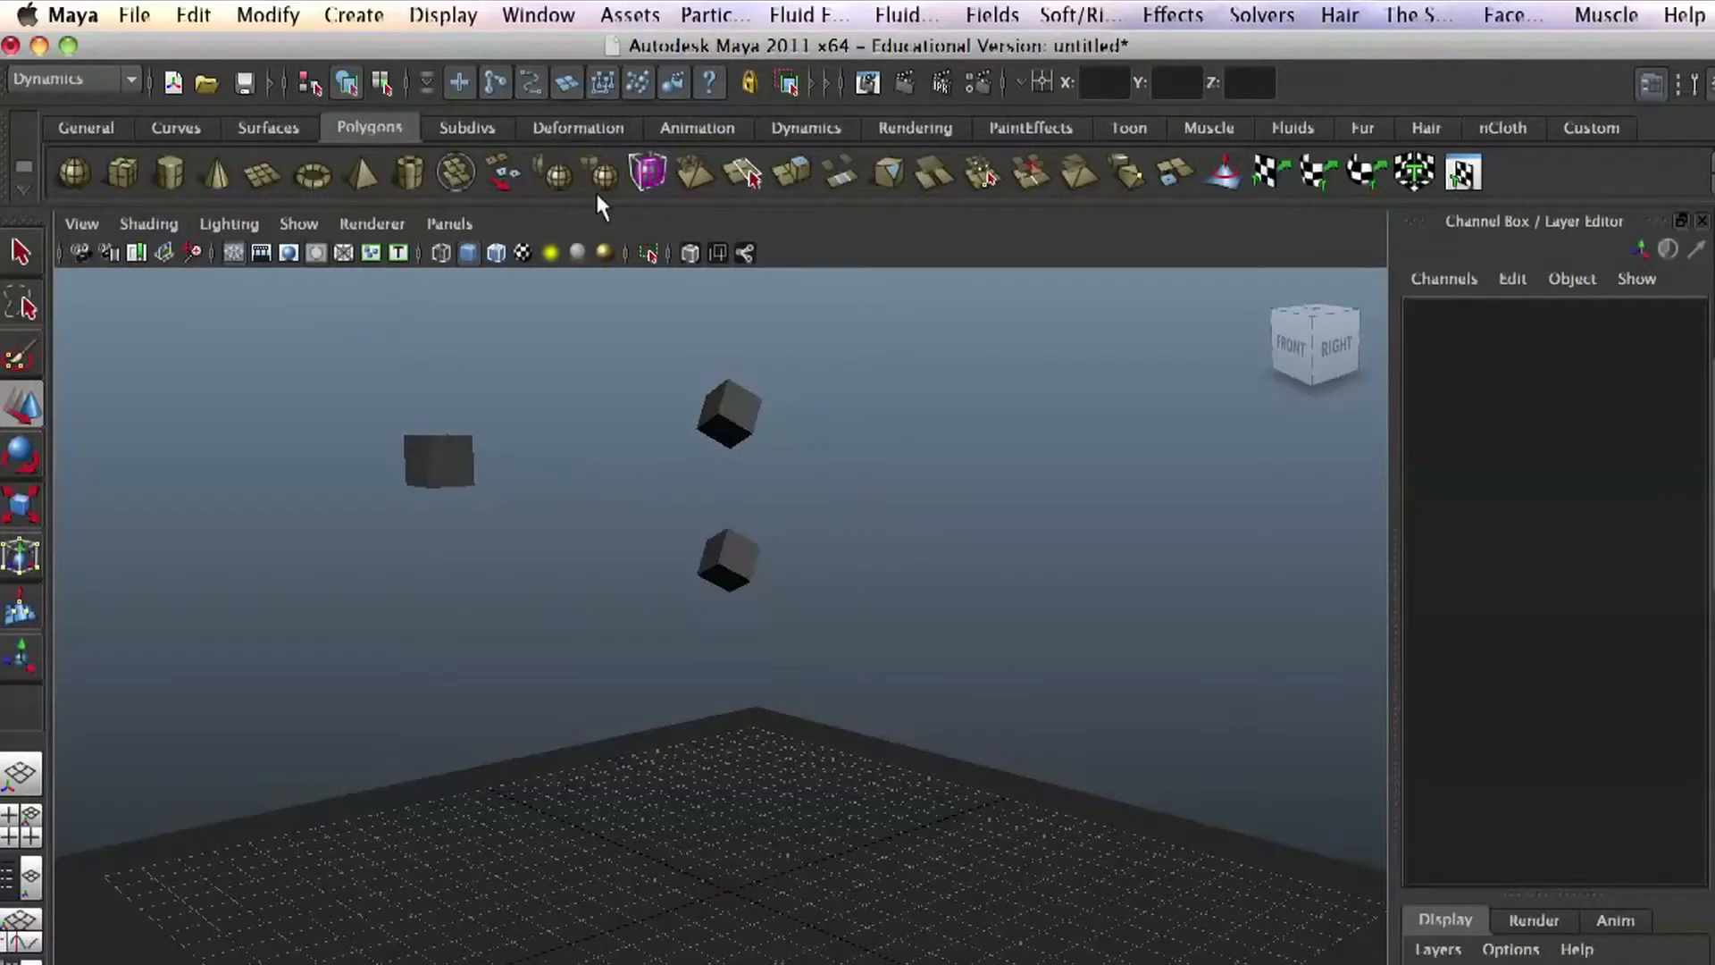
Step: Open the Dynamic Relationships Editor and place it so that its full object list is in view
left_click(516, 11)
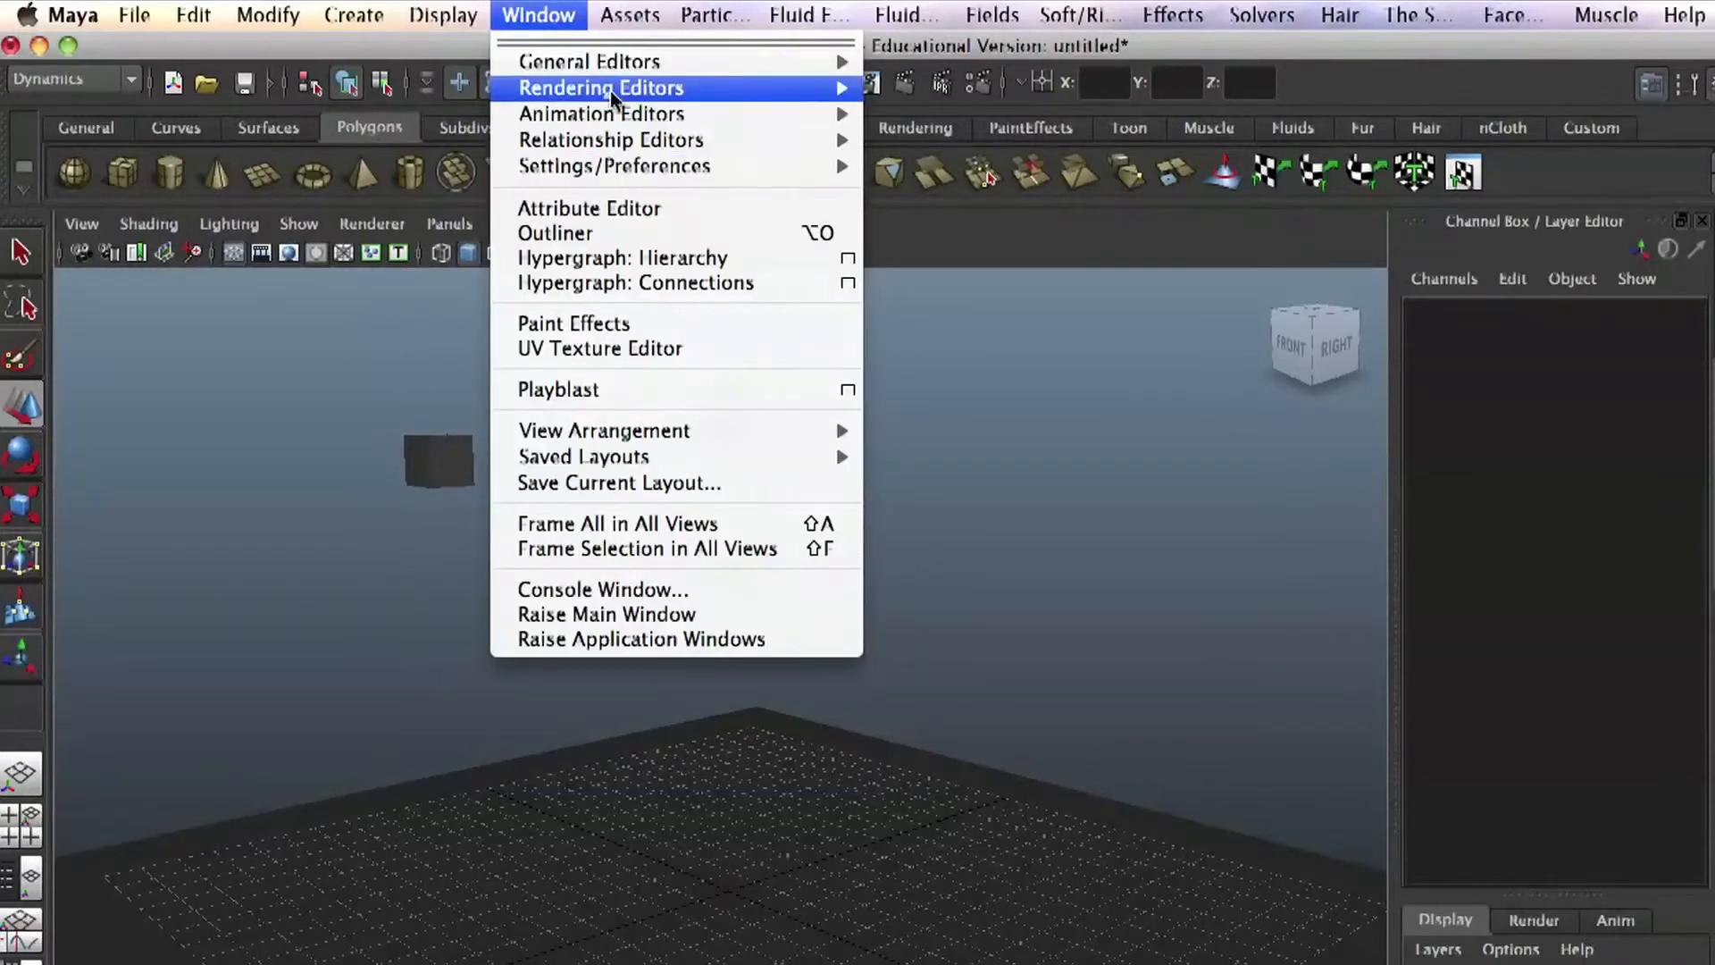
mouse_move(627, 148)
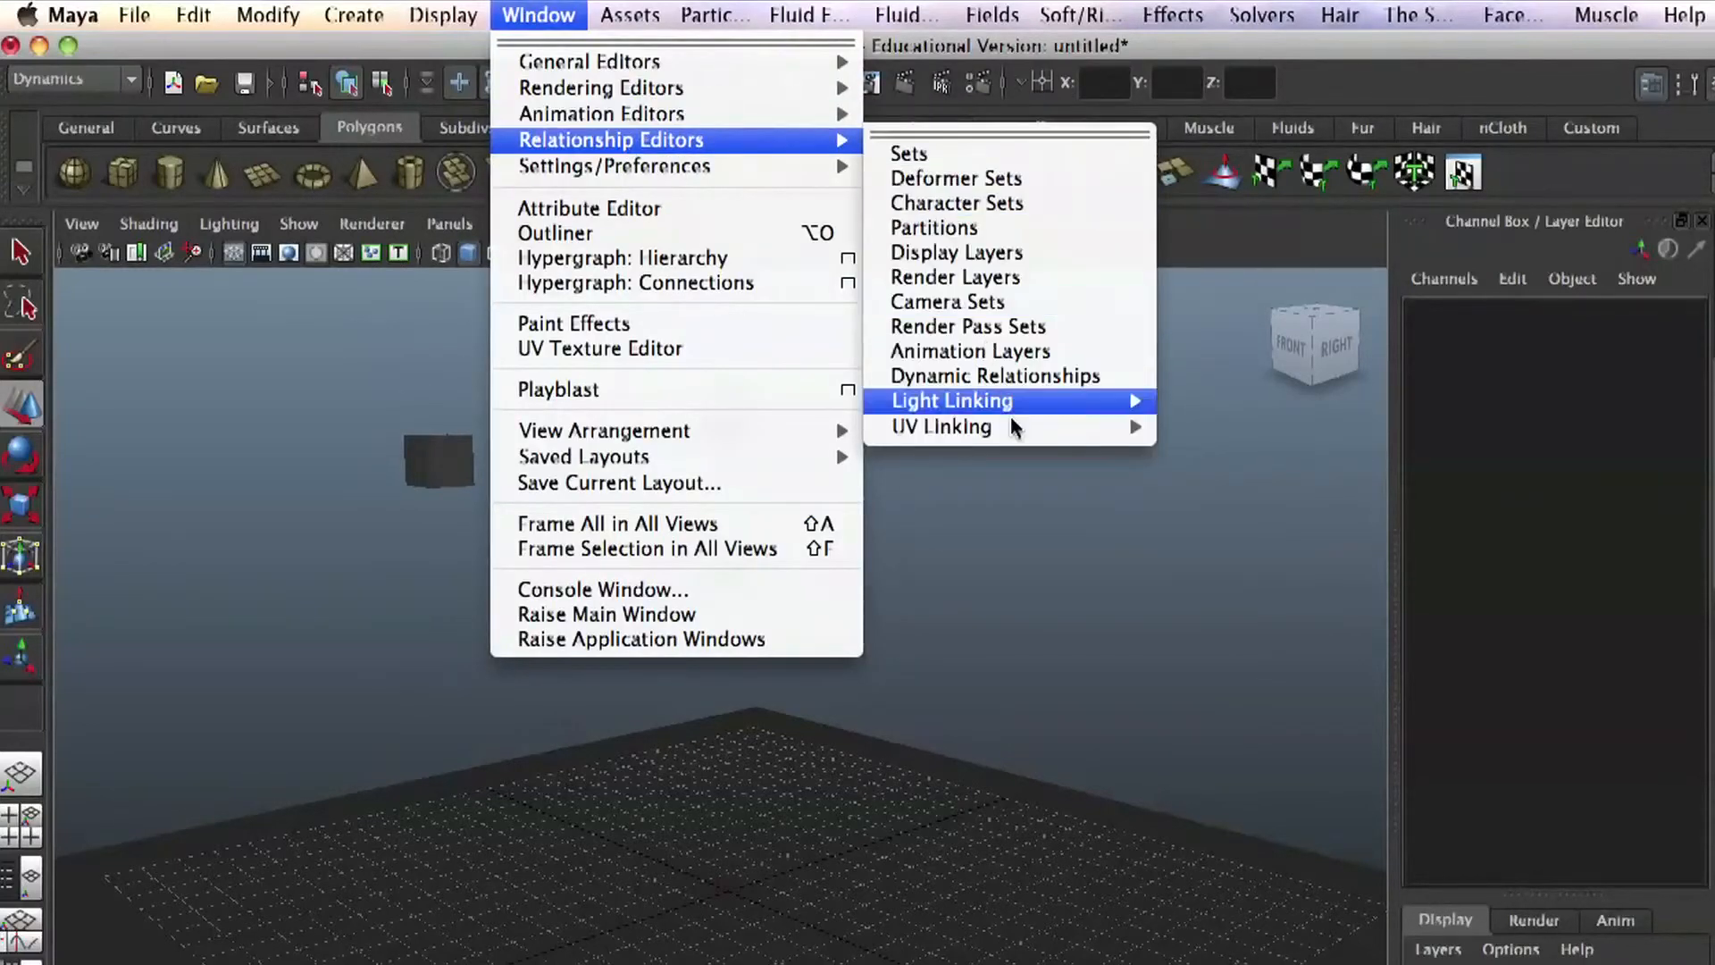
mouse_move(812, 118)
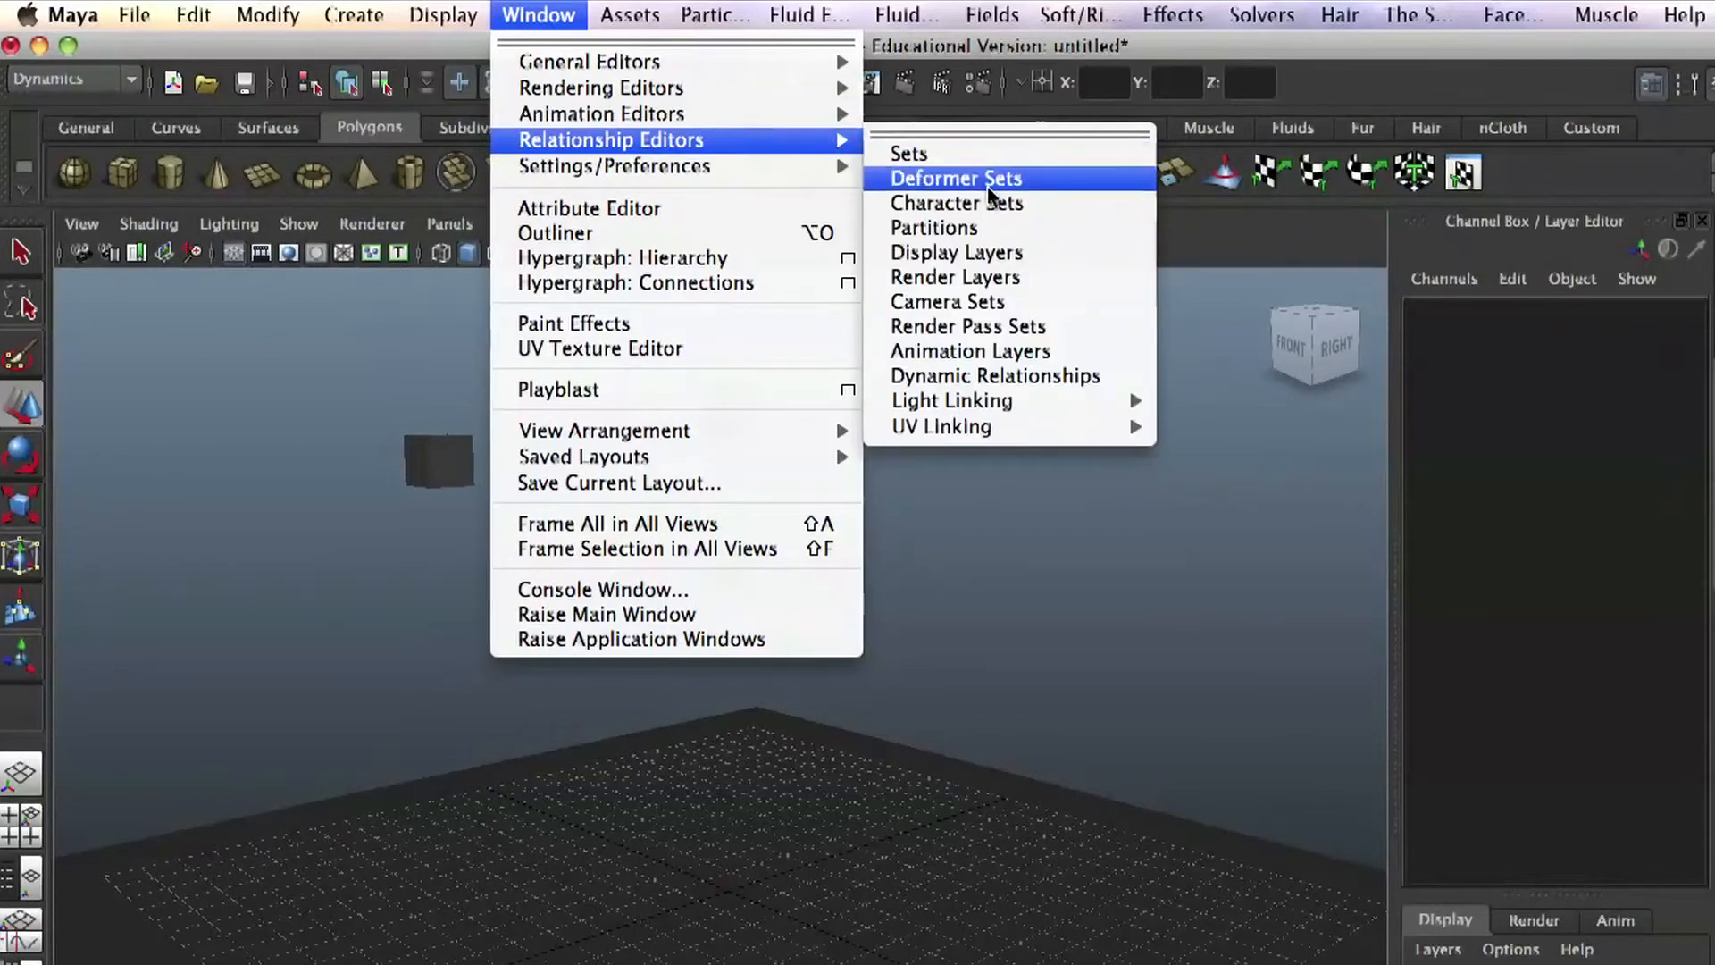
mouse_move(1027, 404)
left_click(1027, 377)
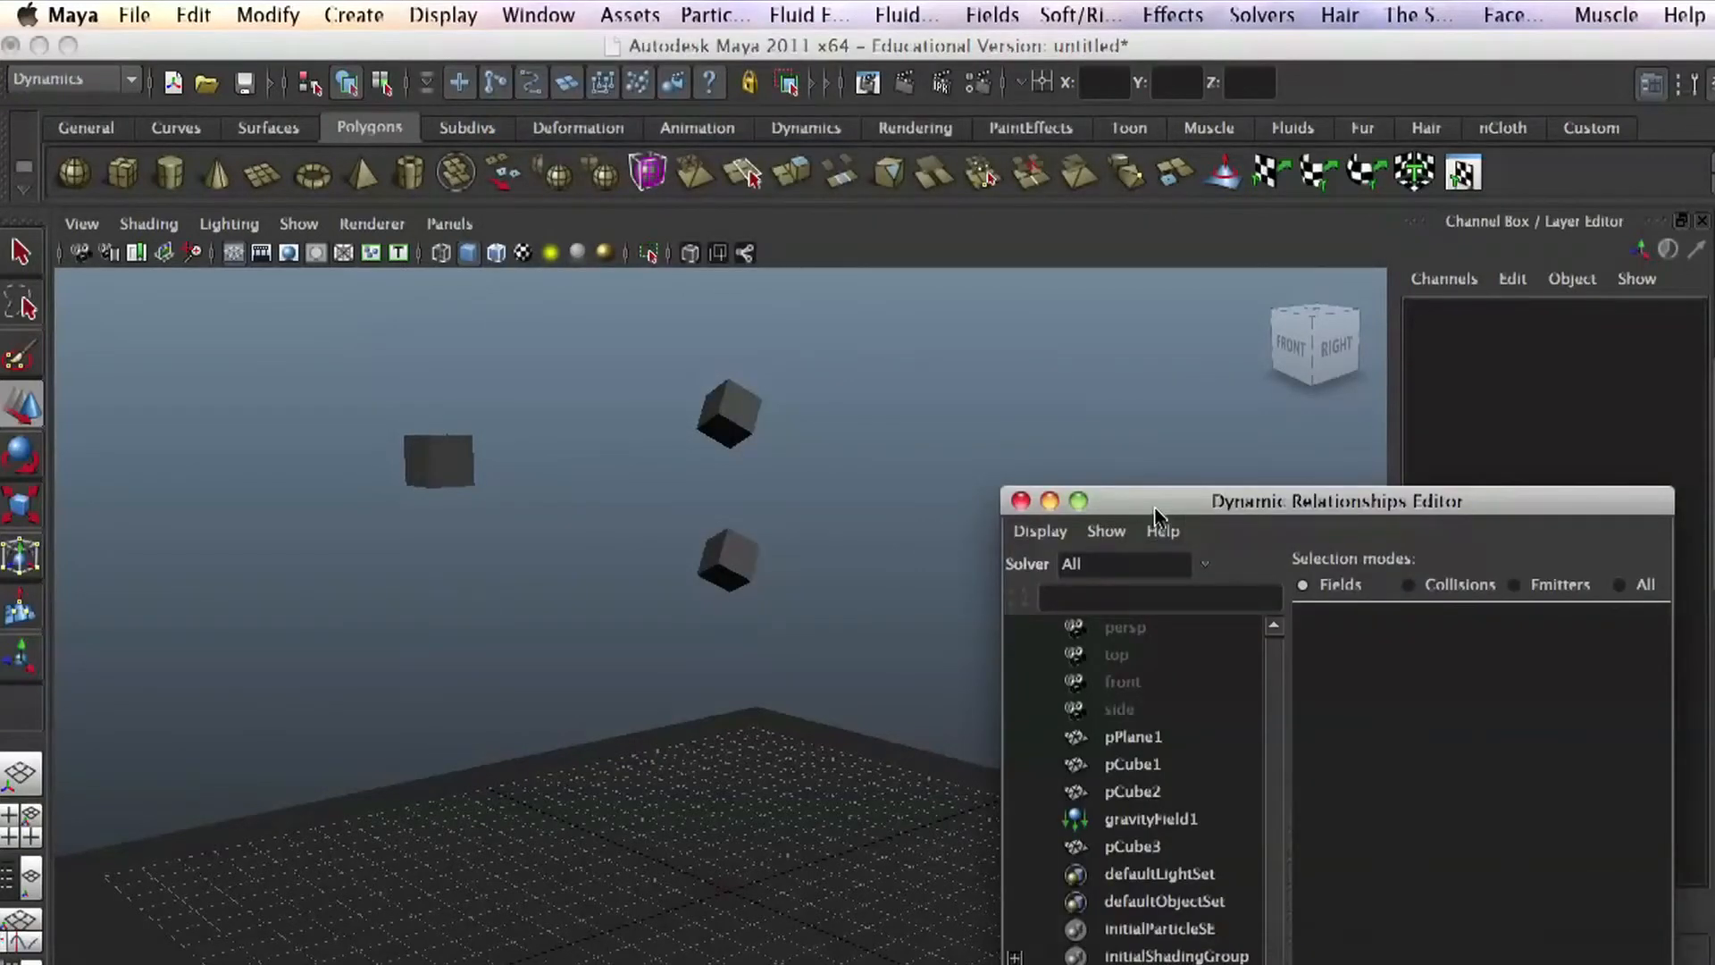
left_click_drag(1155, 516, 1044, 265)
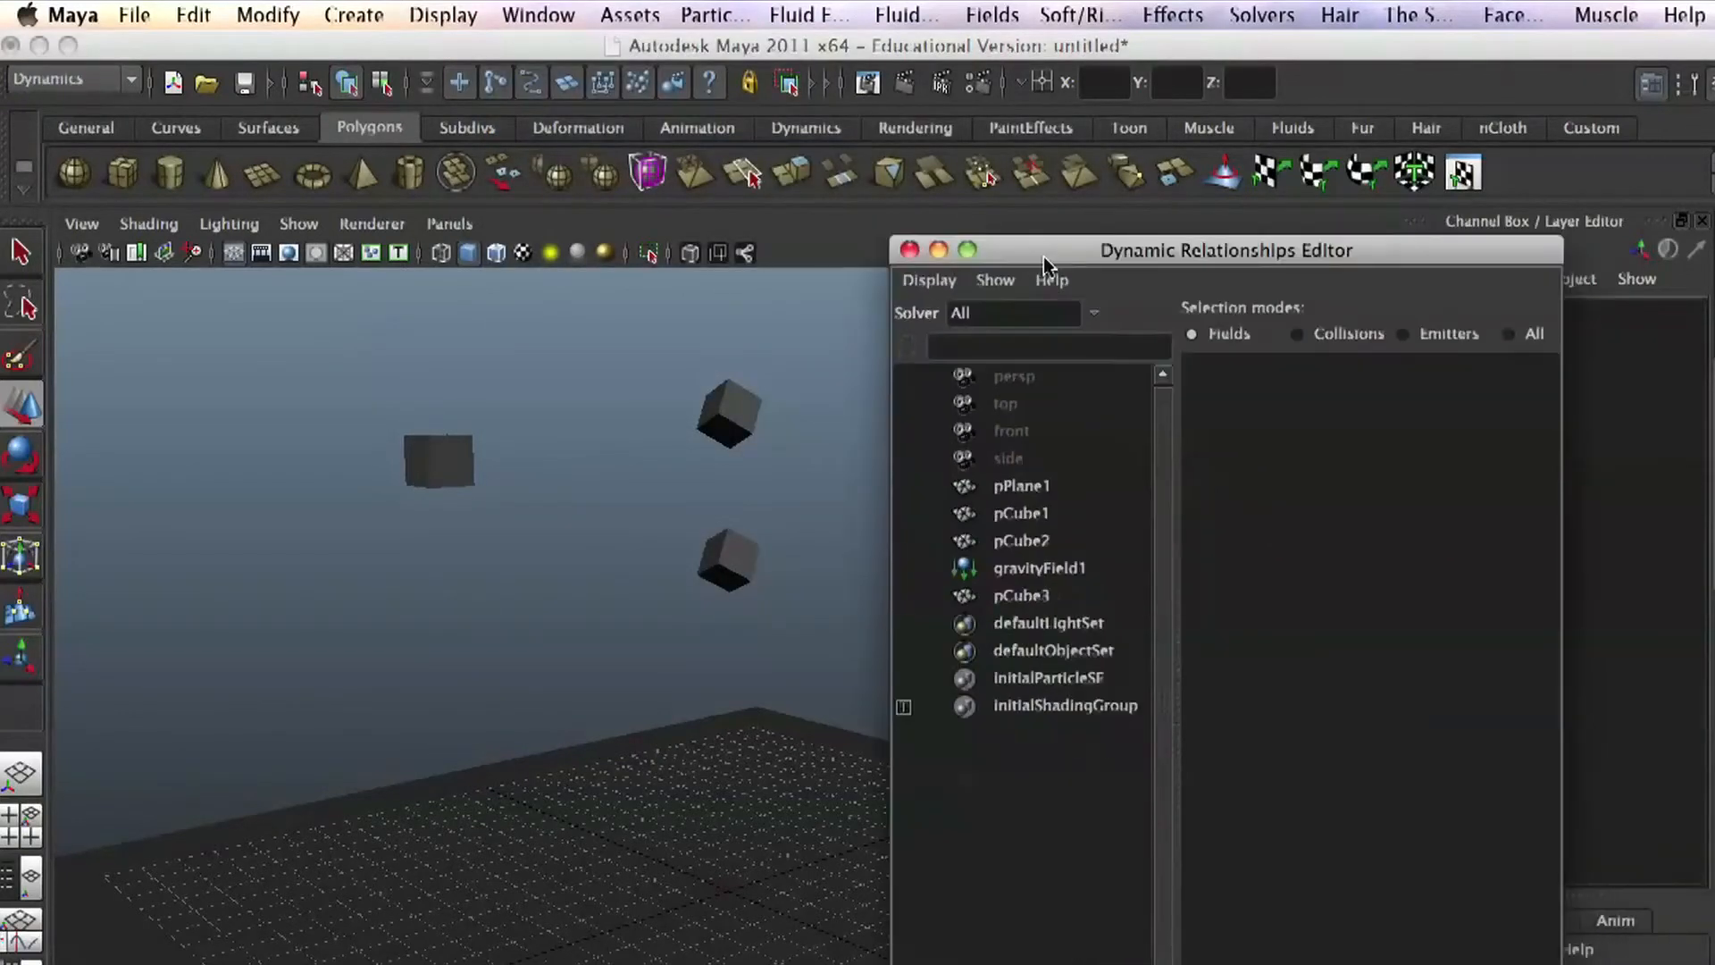
Step: Examine the dynamic connections of gravityField1, the ground plane and each cube in the Dynamic Relationships Editor
left_click(1025, 571)
left_click(1531, 331)
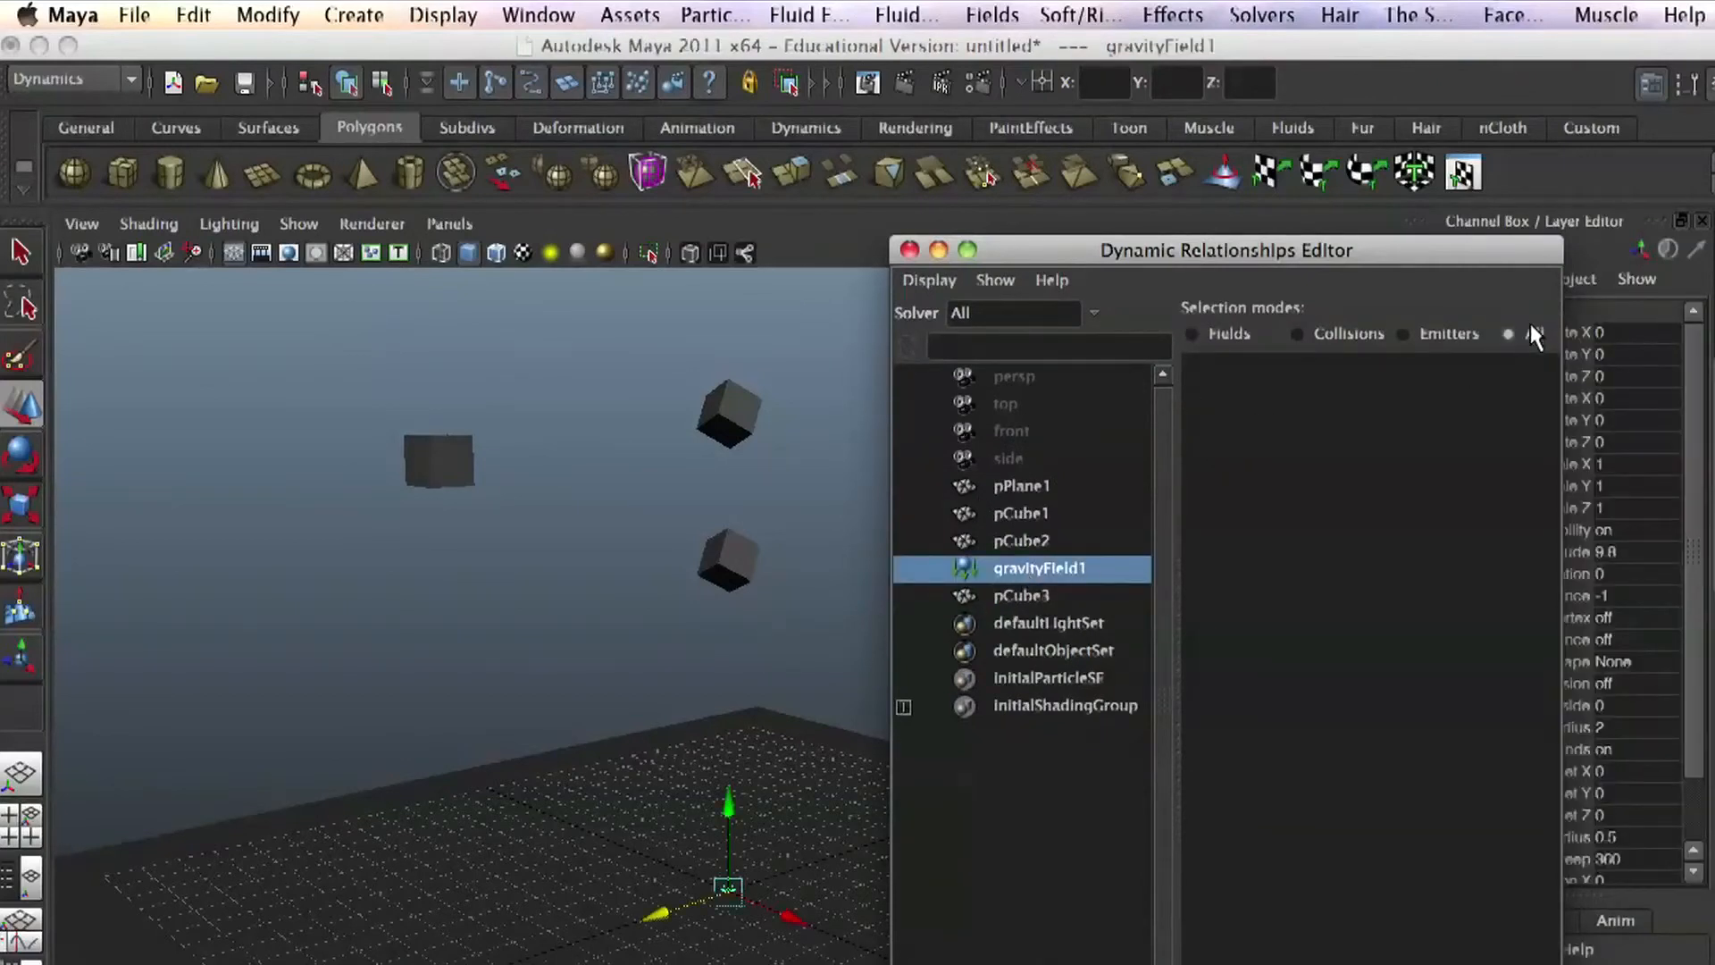
left_click(986, 485)
left_click(998, 512)
left_click(1009, 543)
left_click(1007, 518)
left_click(994, 563)
left_click(1004, 596)
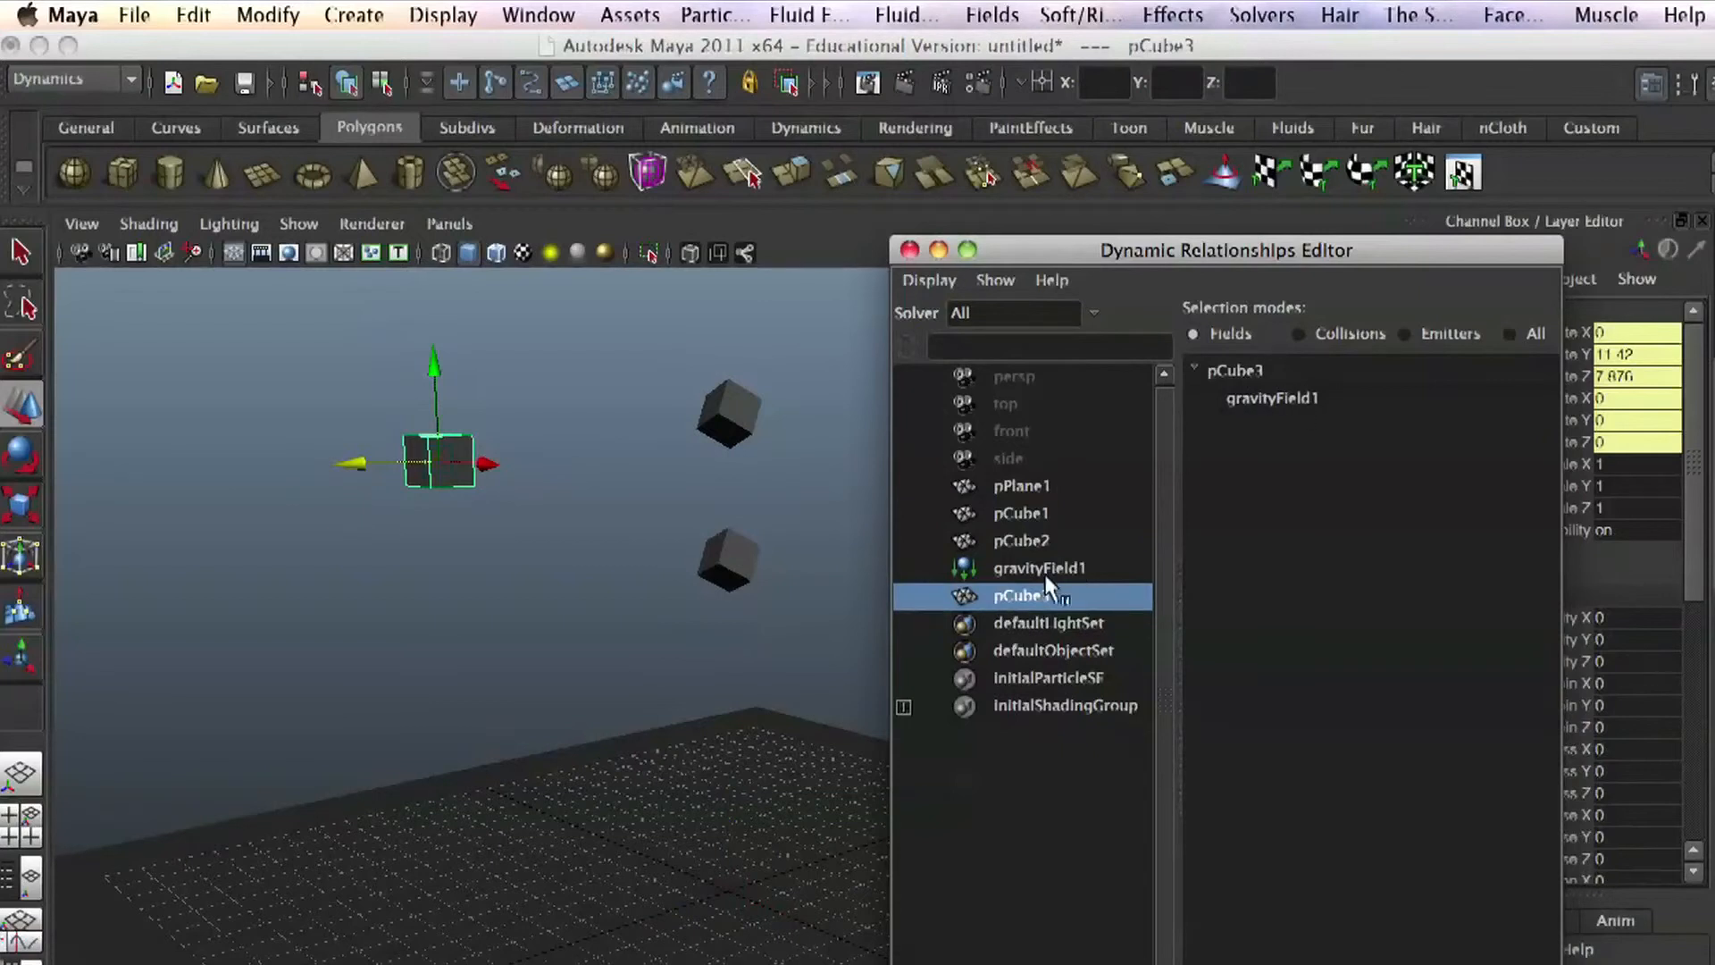
left_click(1036, 516)
left_click(1250, 398)
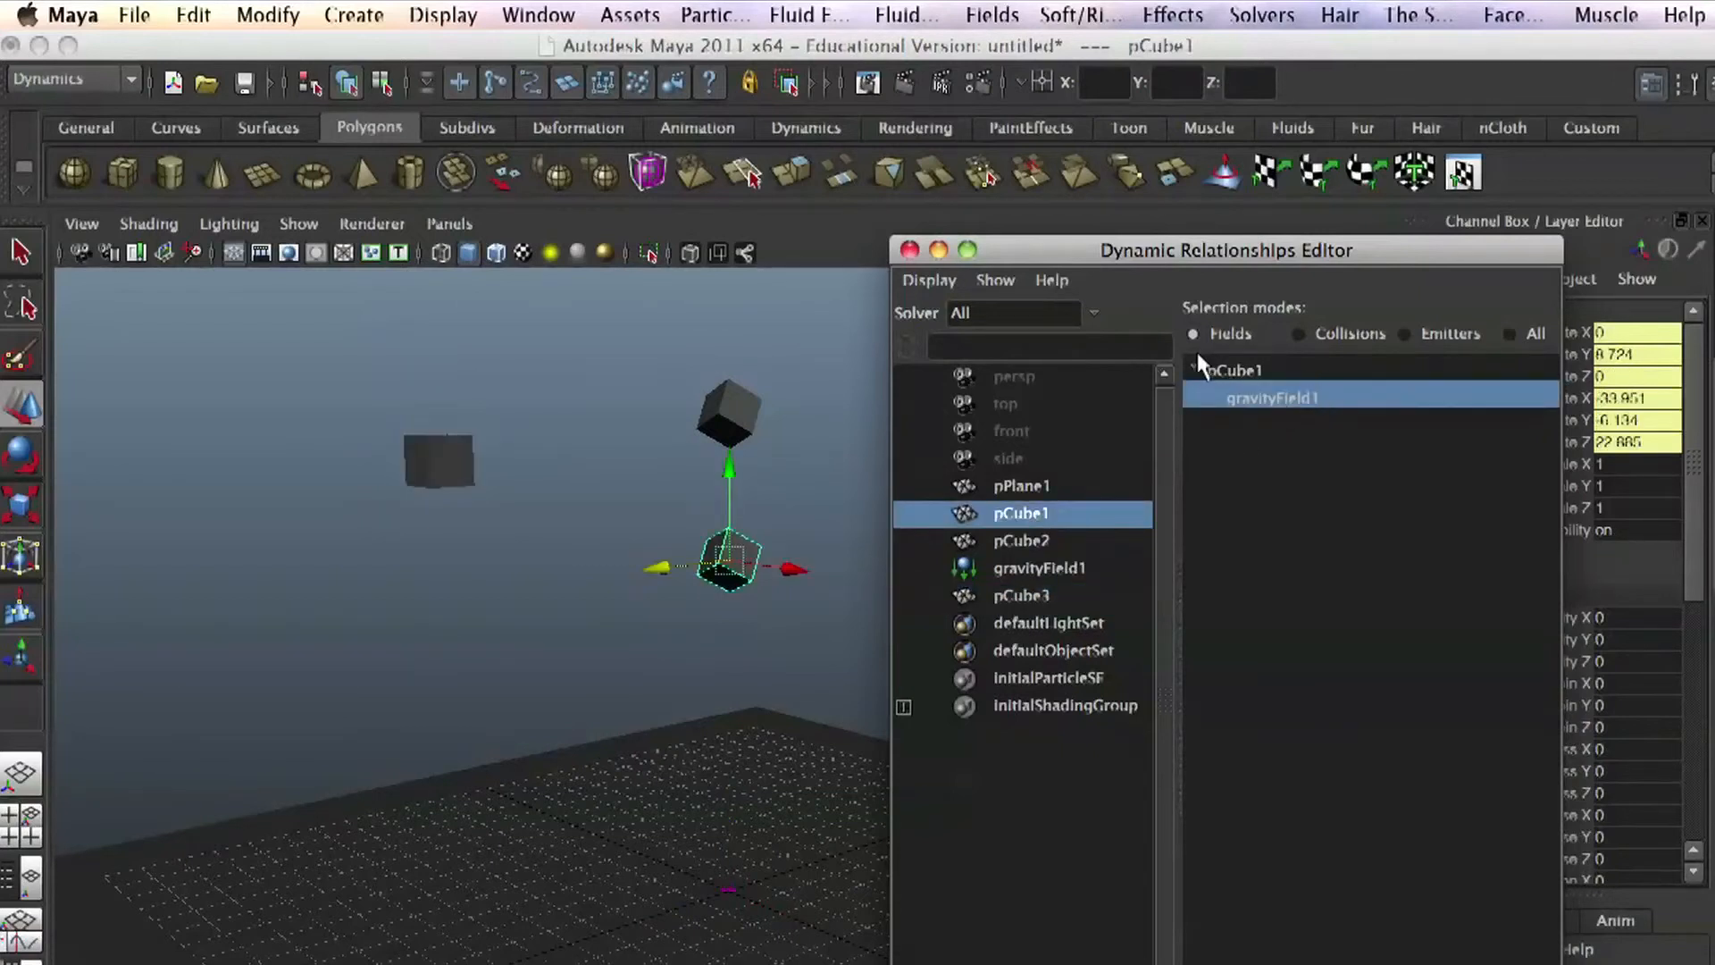
Step: Connect pCube3 to gravityField1, deselect it, and move the Dynamic Relationships Editor clear of the viewport
left_click(1025, 596)
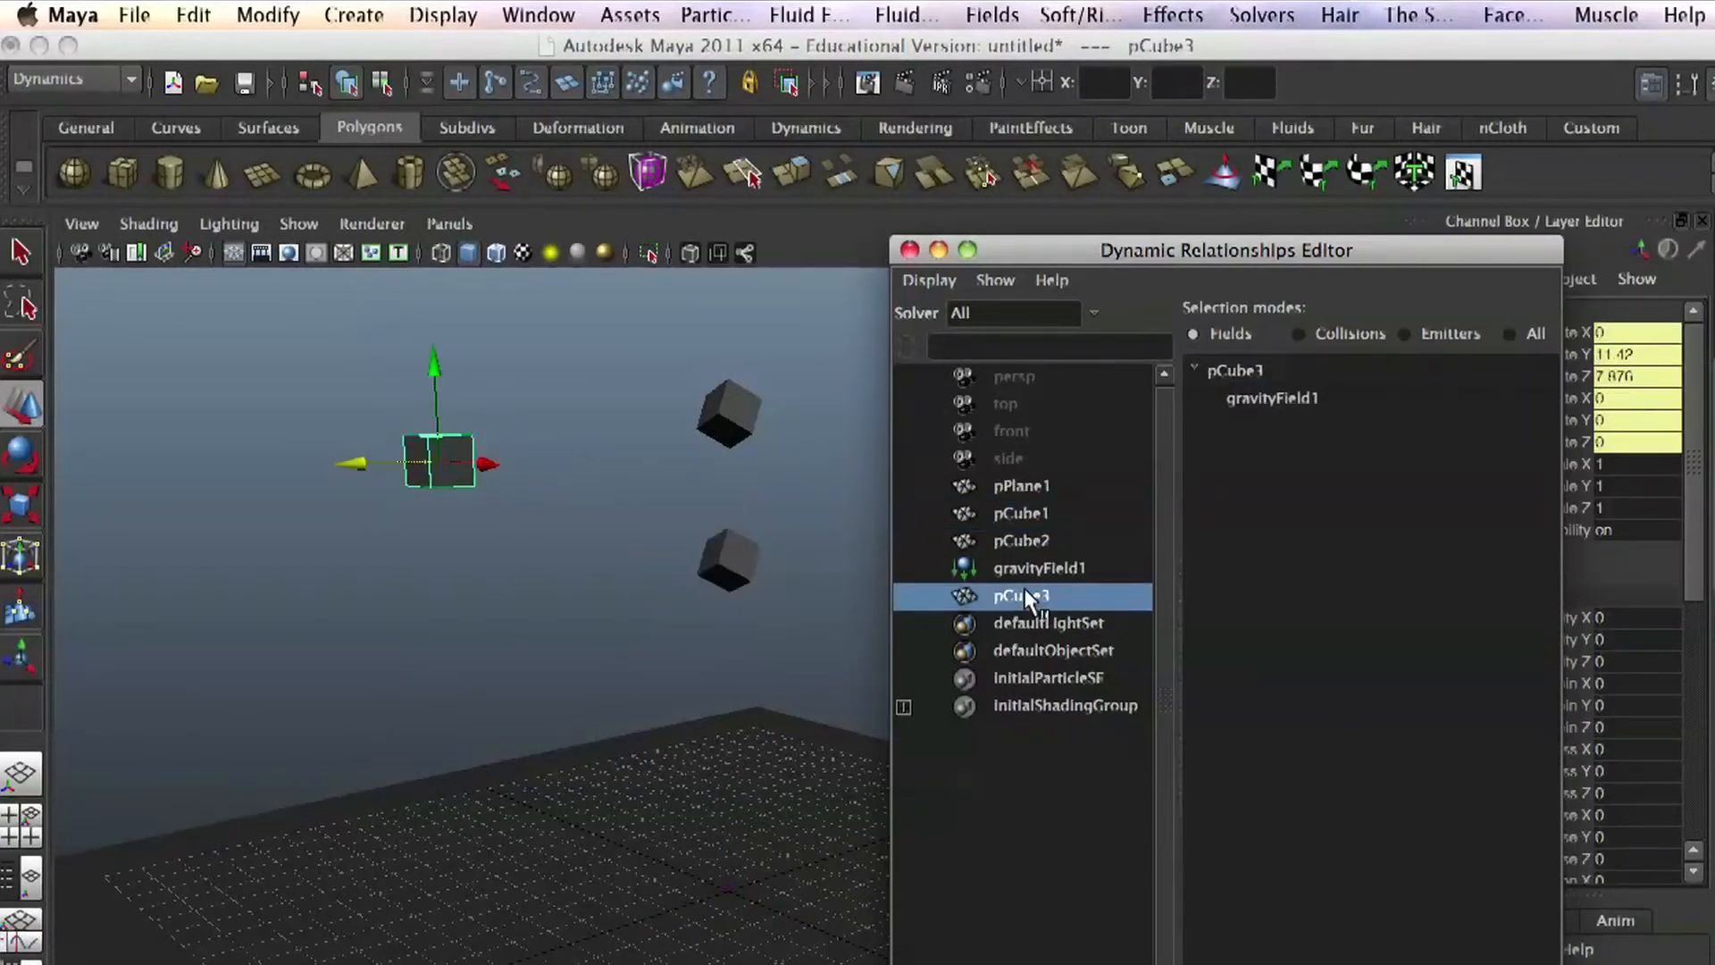
left_click(1283, 402)
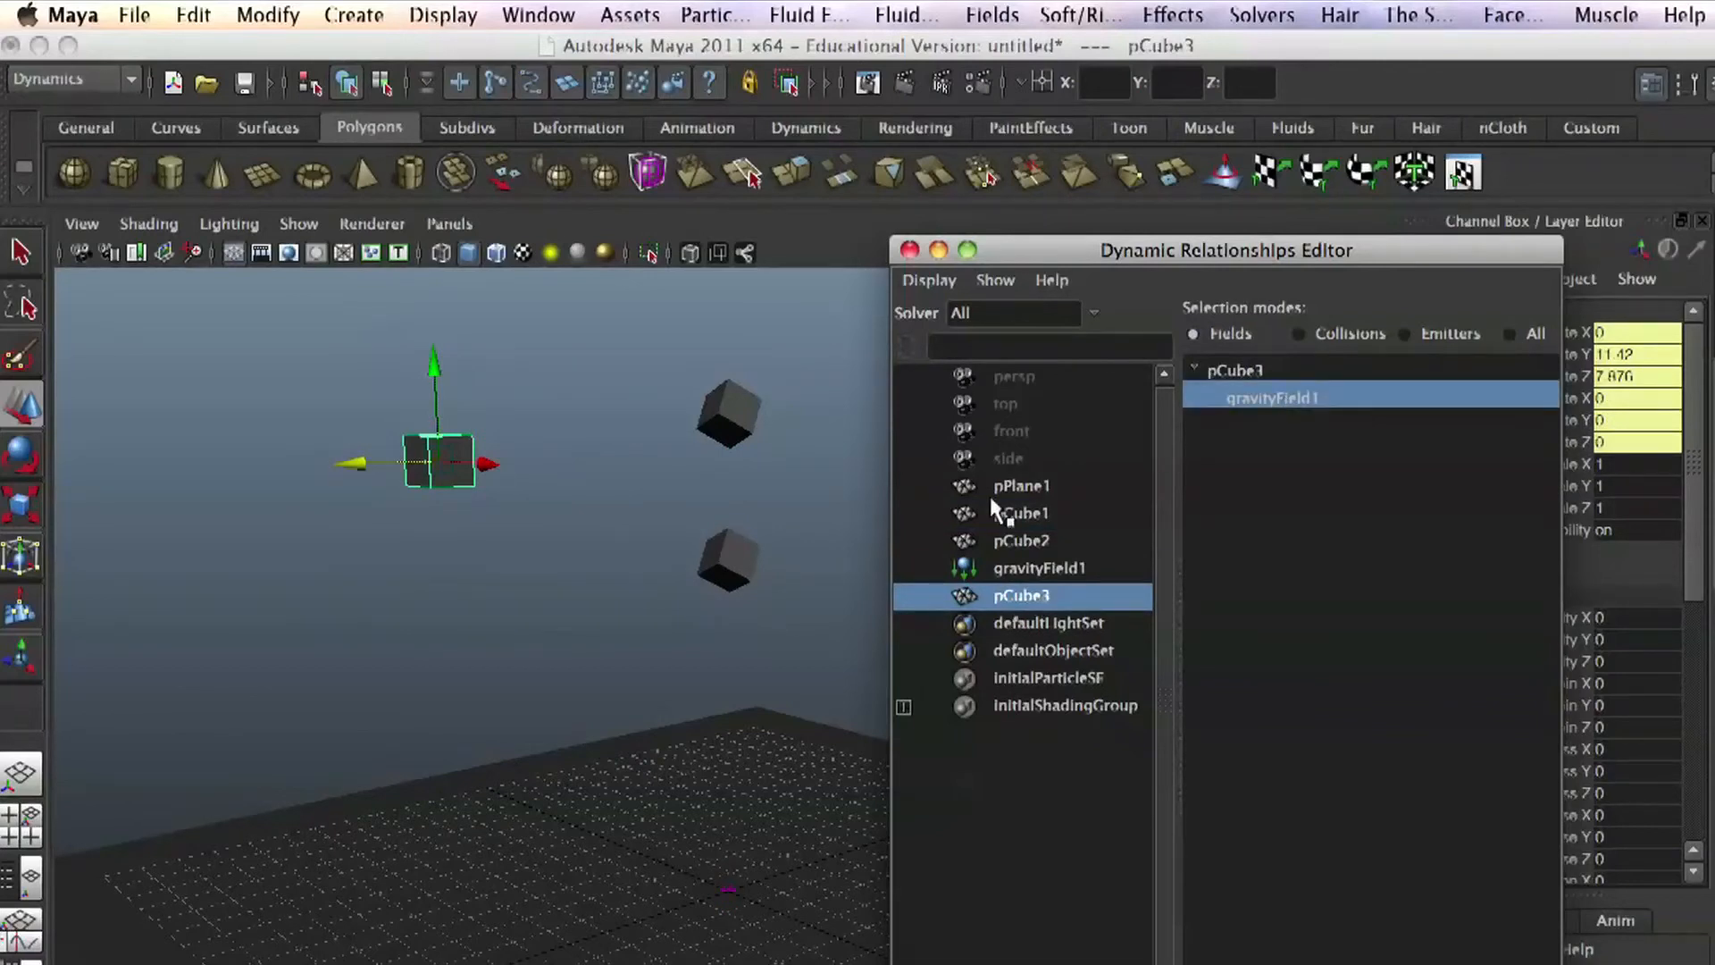
left_click(795, 547)
left_click_drag(1014, 259, 1292, 95)
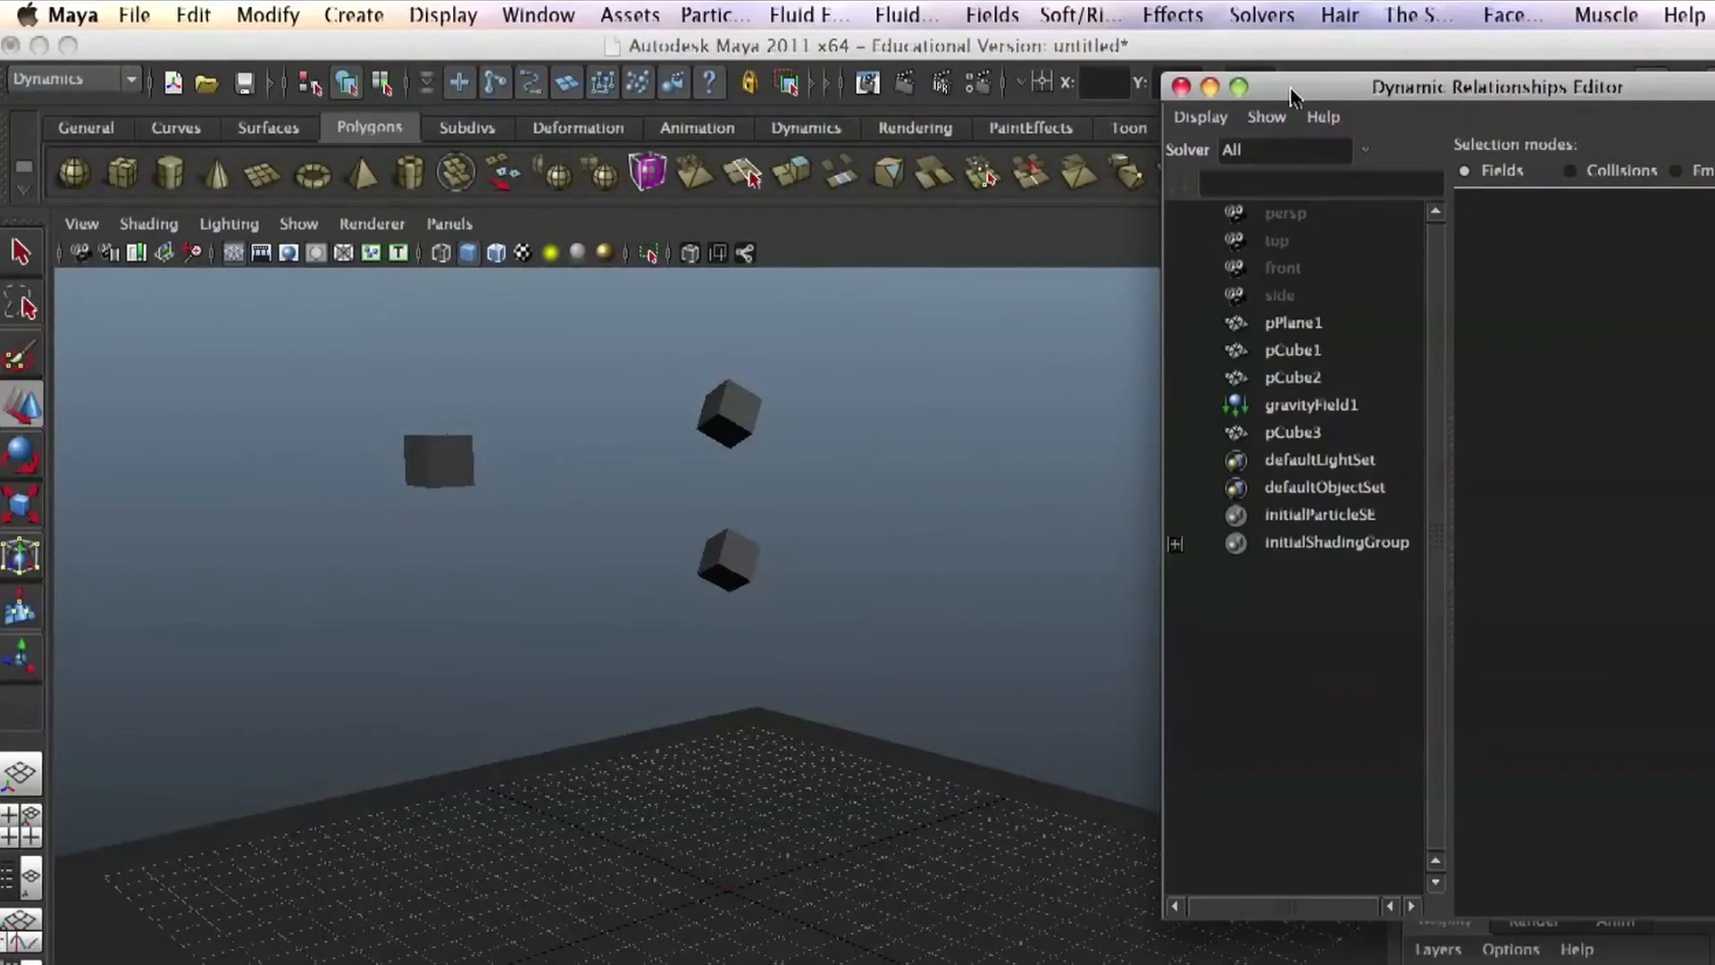
left_click(836, 450)
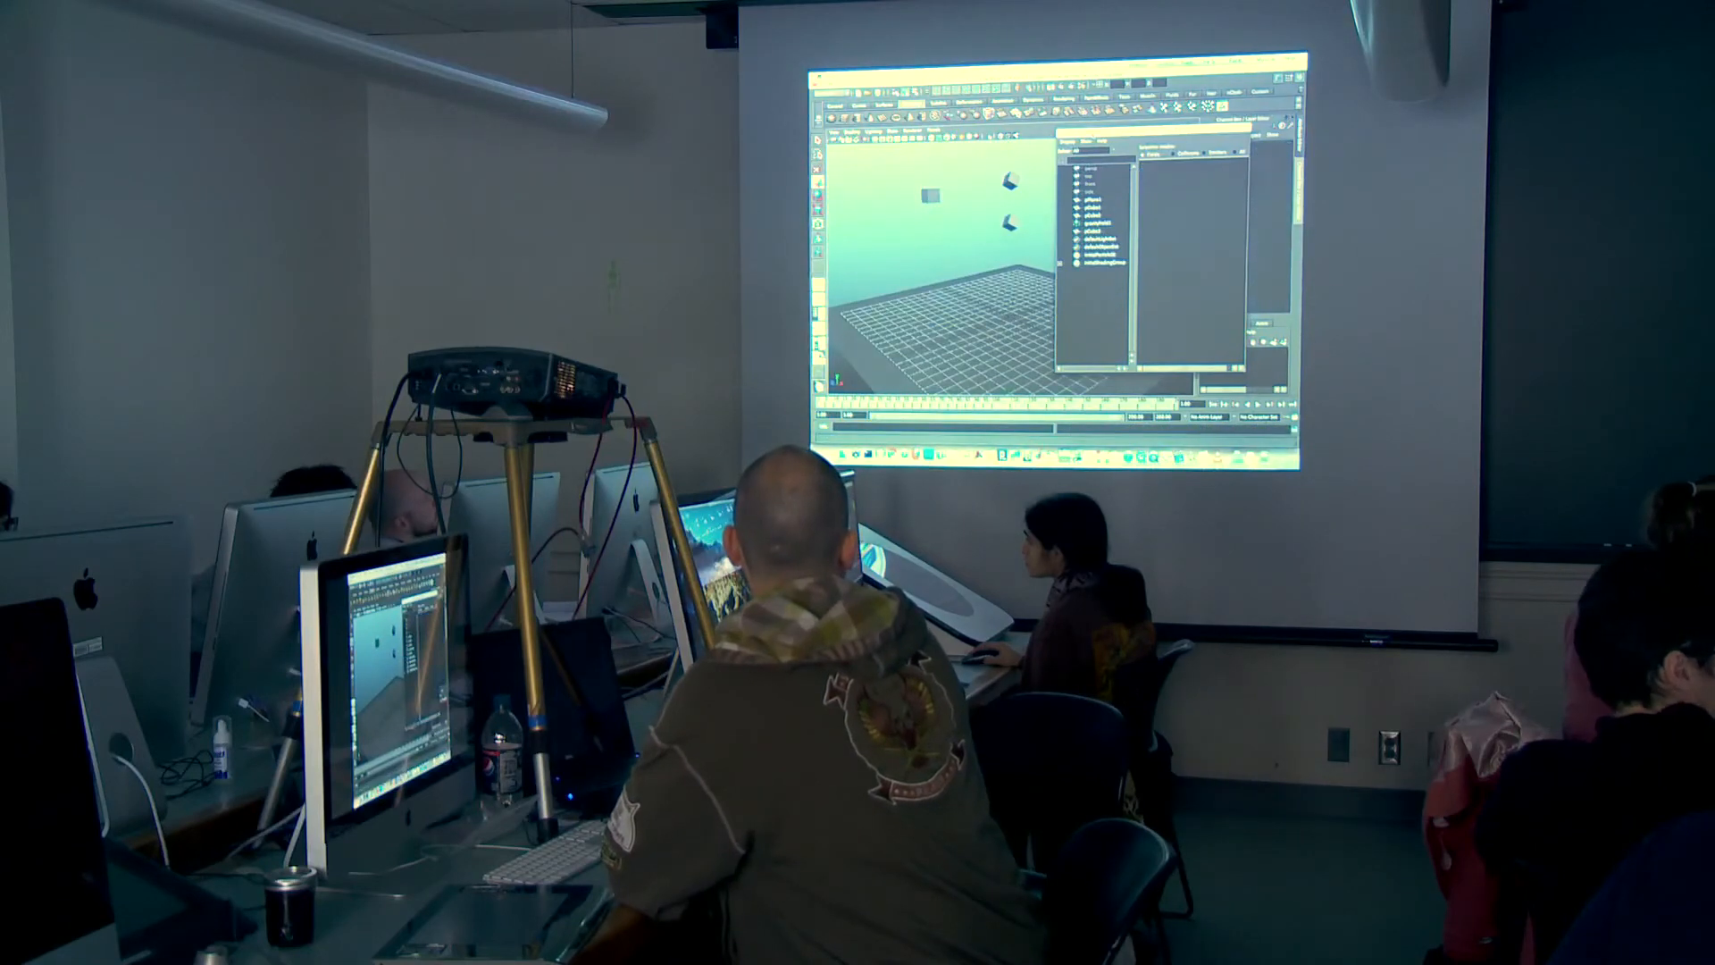
left_click_drag(1091, 134, 1169, 85)
Step: Play the rigid body simulation repeatedly, rewinding to the start each time, to check how the three cubes fall
left_click(1261, 404)
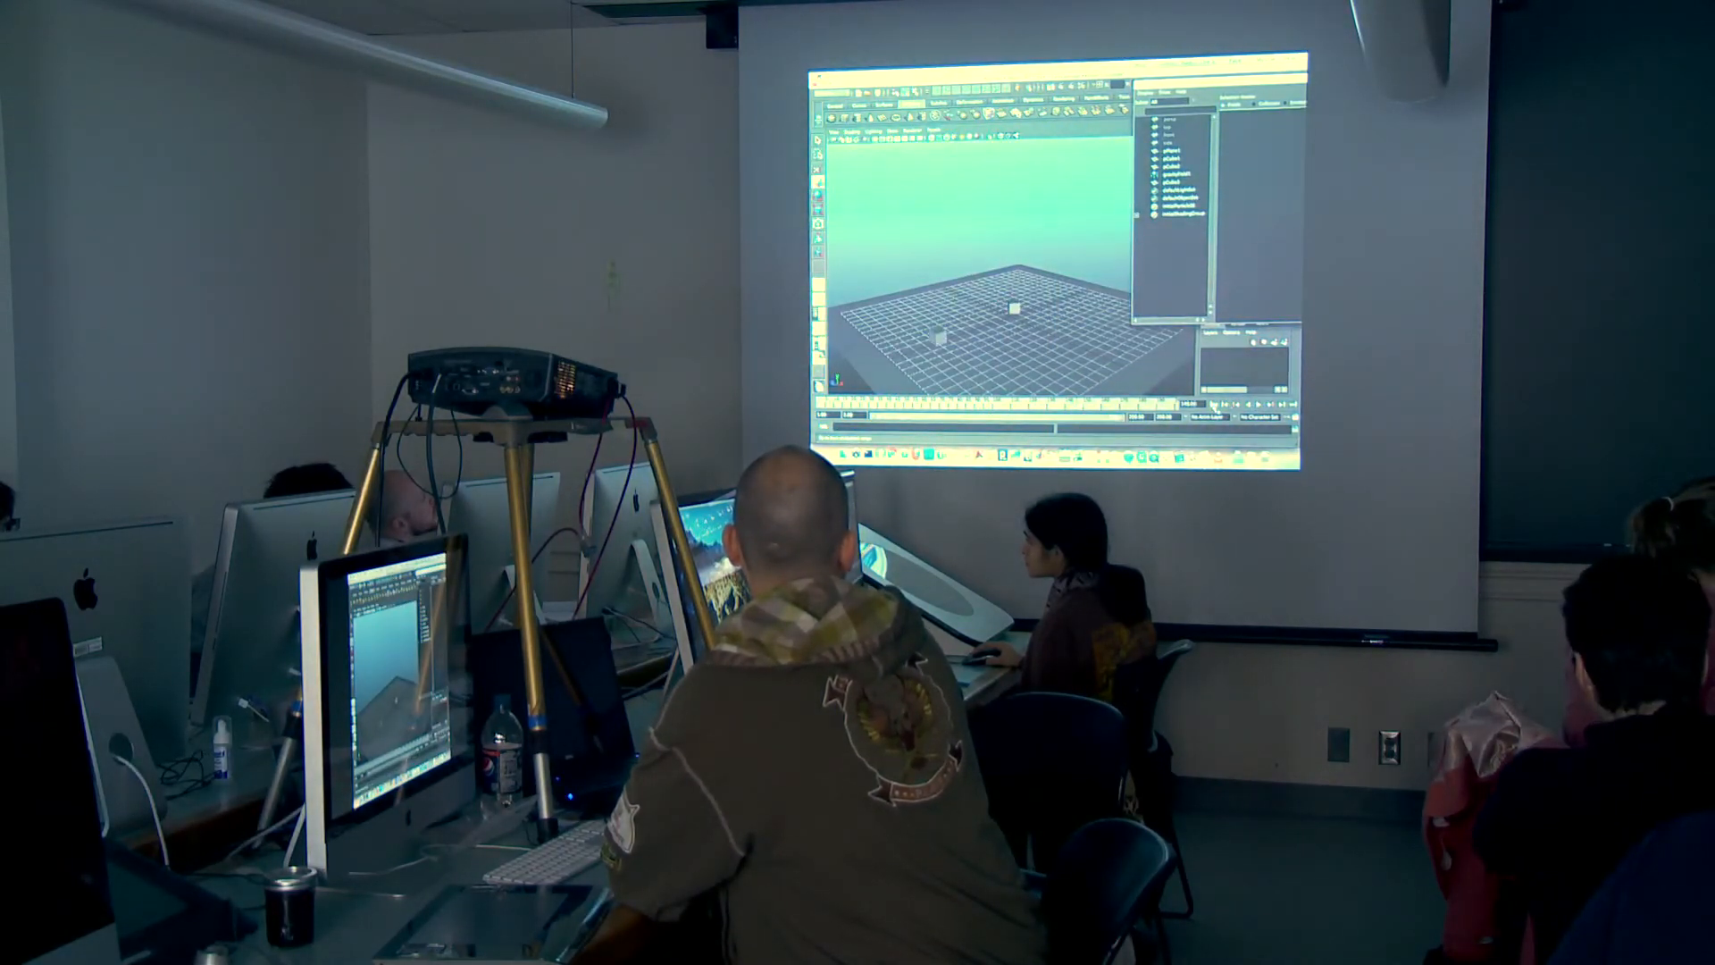
left_click(1213, 406)
left_click(1260, 405)
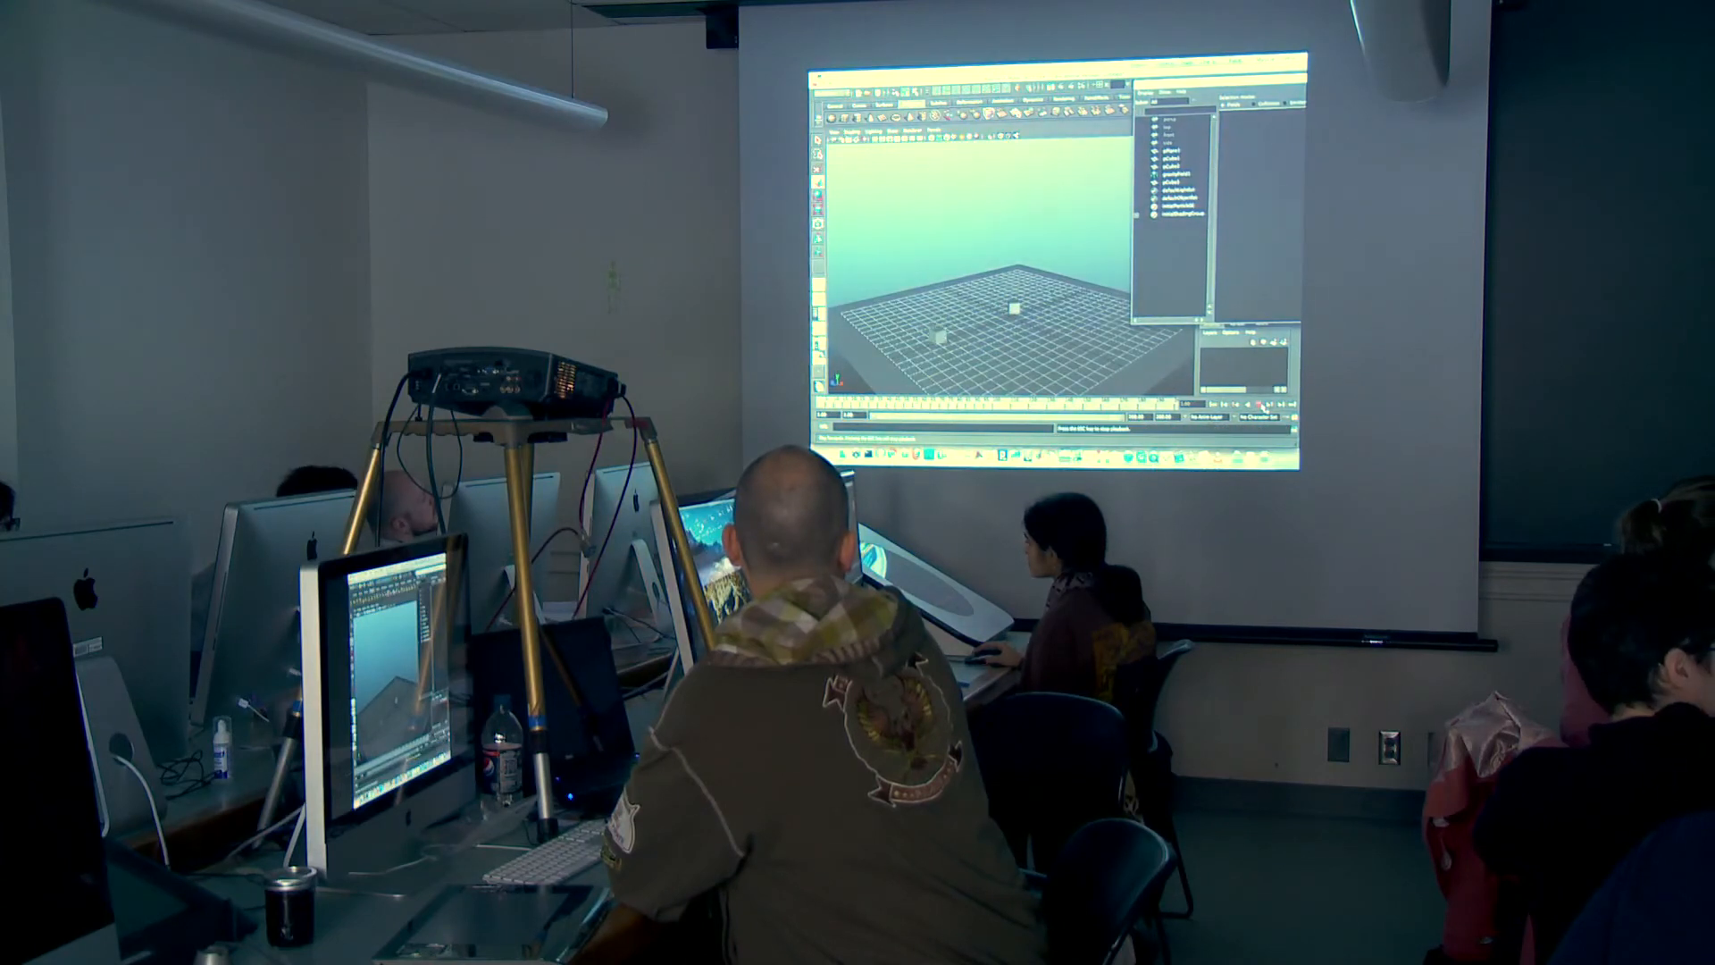
left_click(1214, 406)
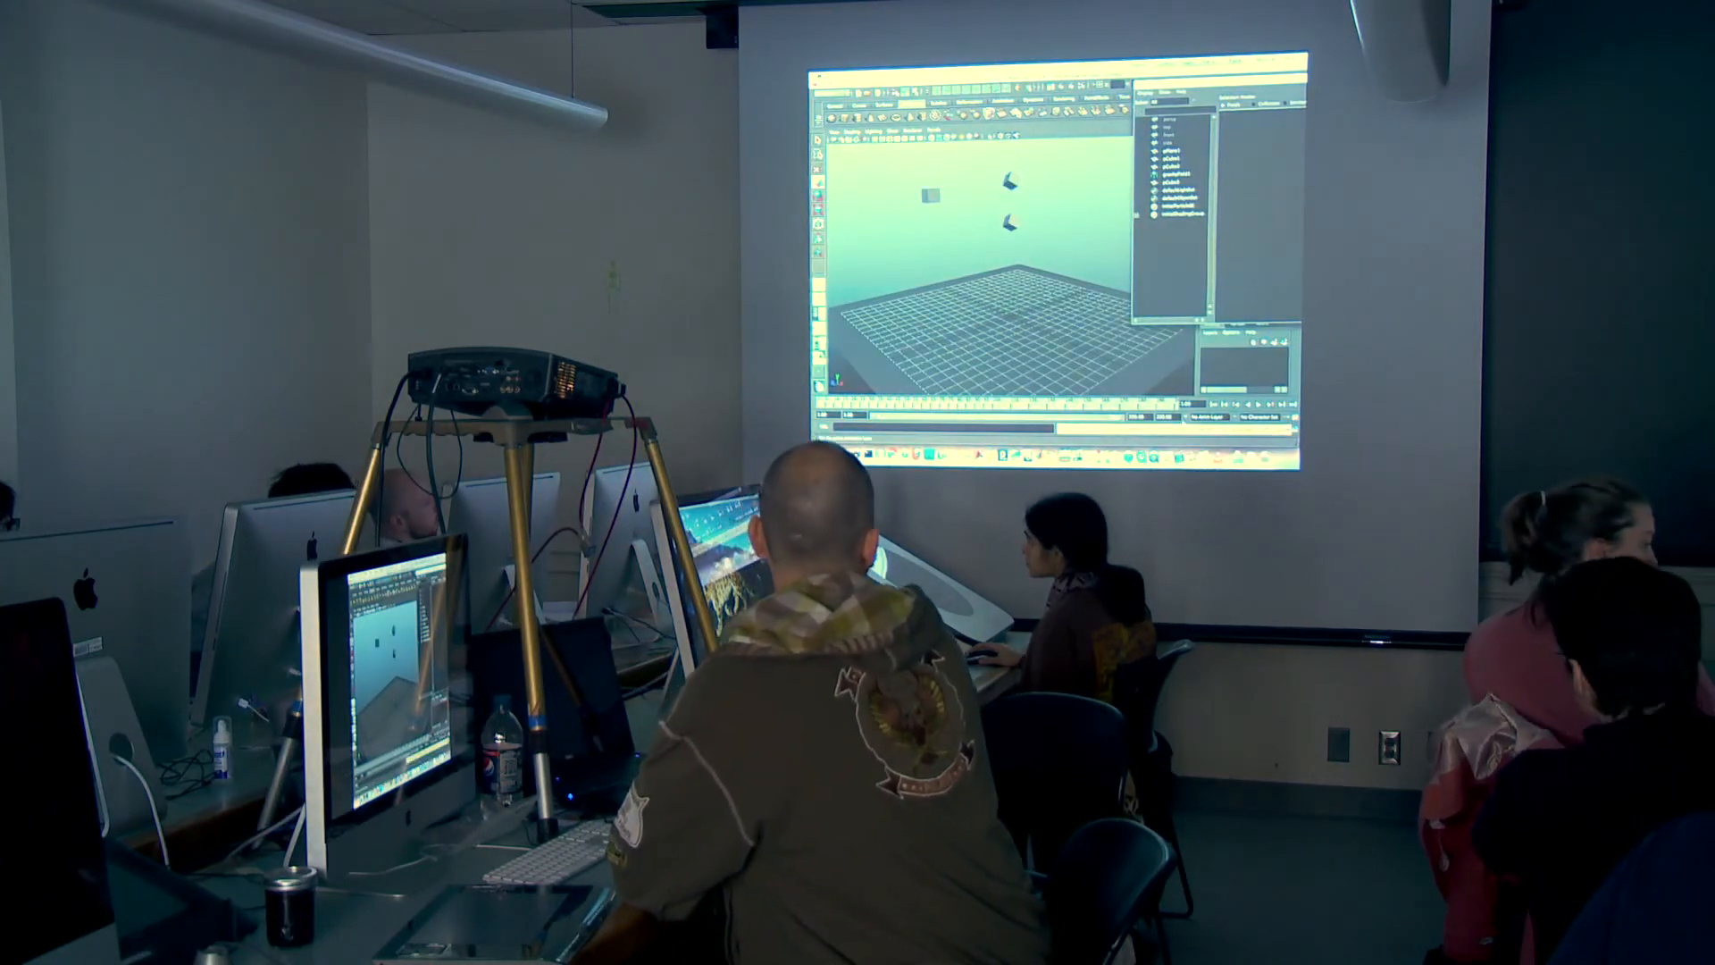
left_click(1260, 407)
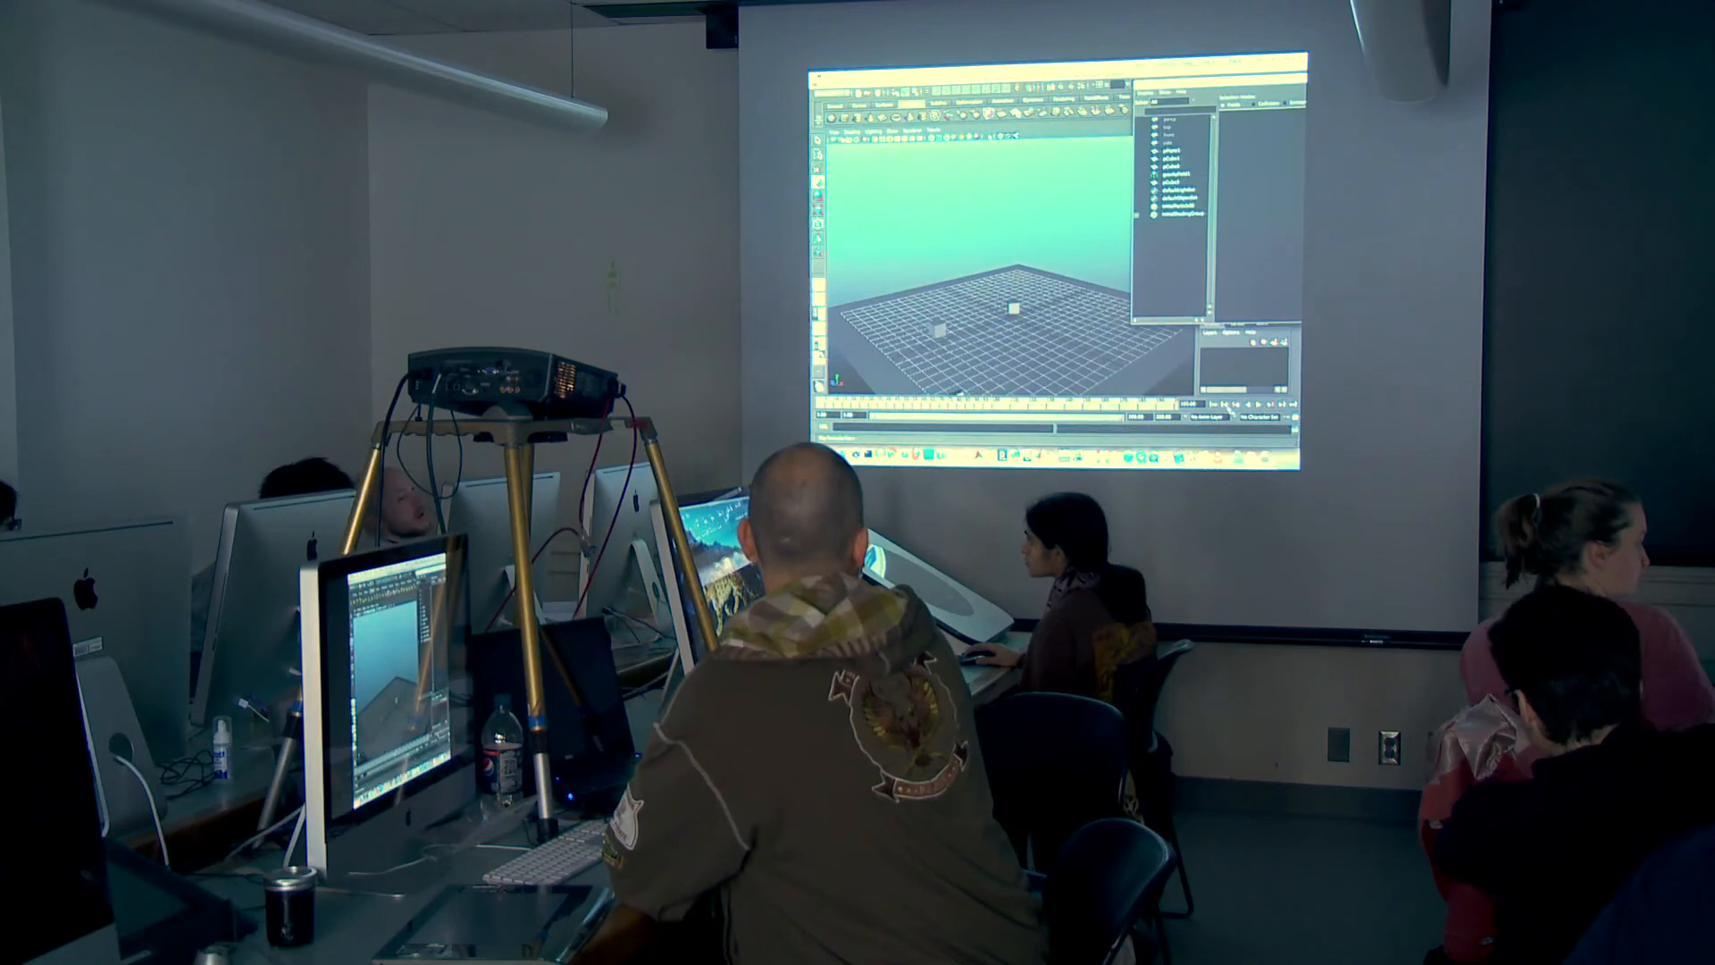
left_click(1216, 405)
left_click(1258, 408)
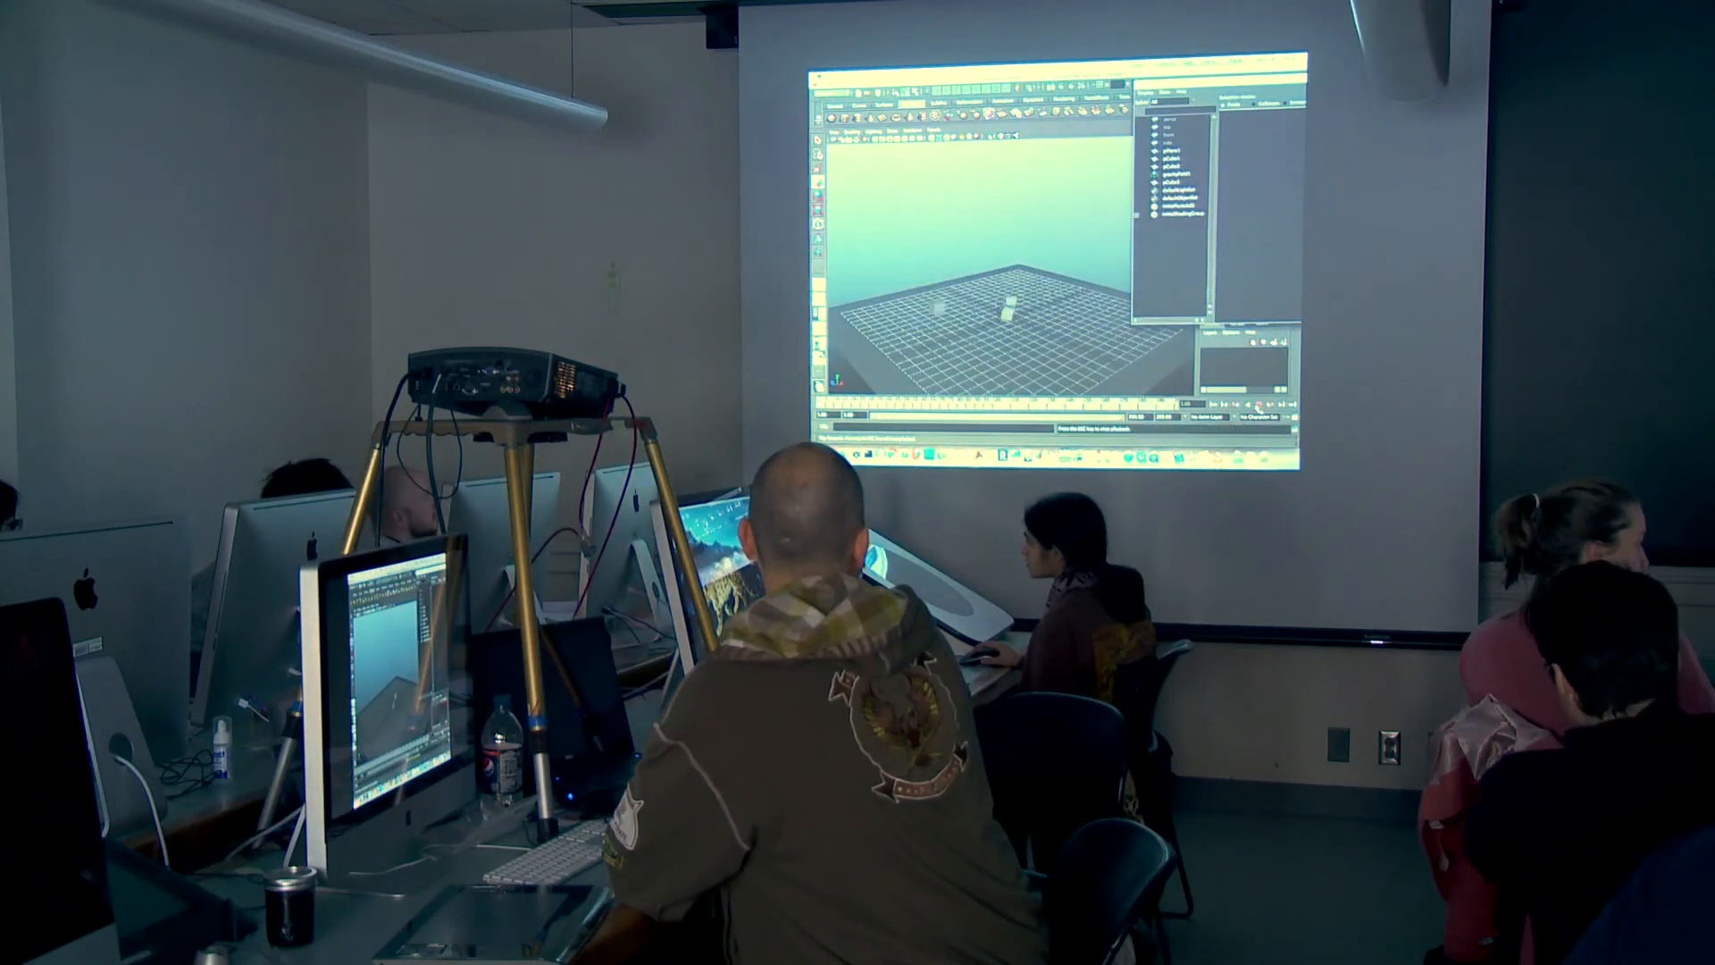